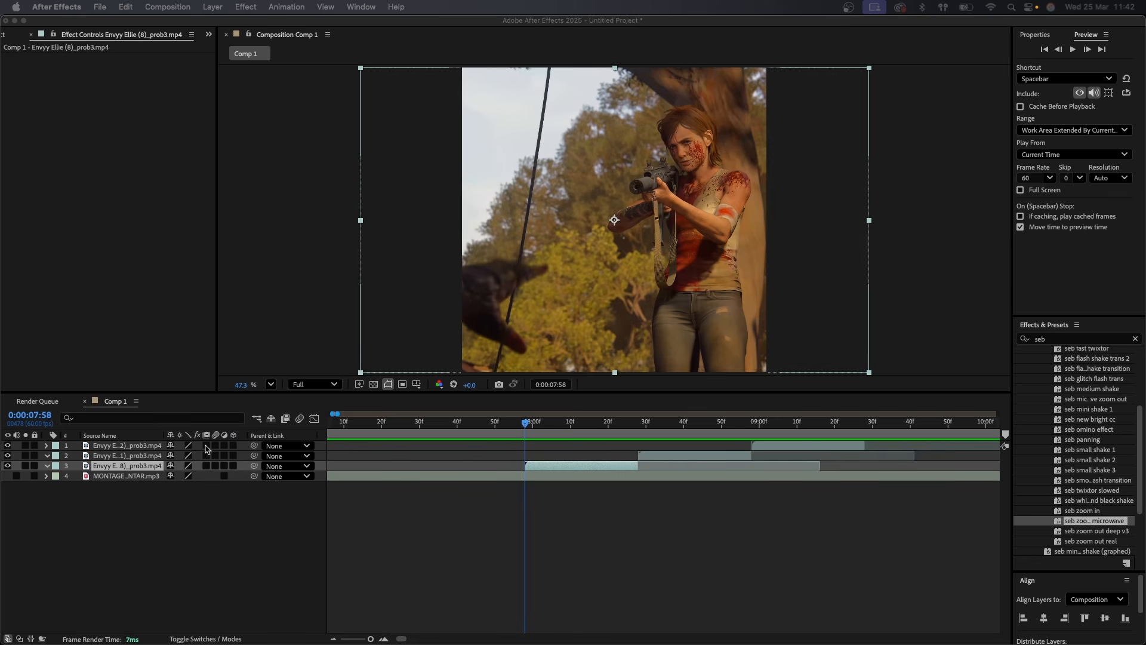
# Step: Turn on frame blending and motion blur for all three video clips, leaving the audio layer out
pyautogui.click(75, 457)
pyautogui.moveTo(76, 451); pyautogui.dragTo(76, 465)
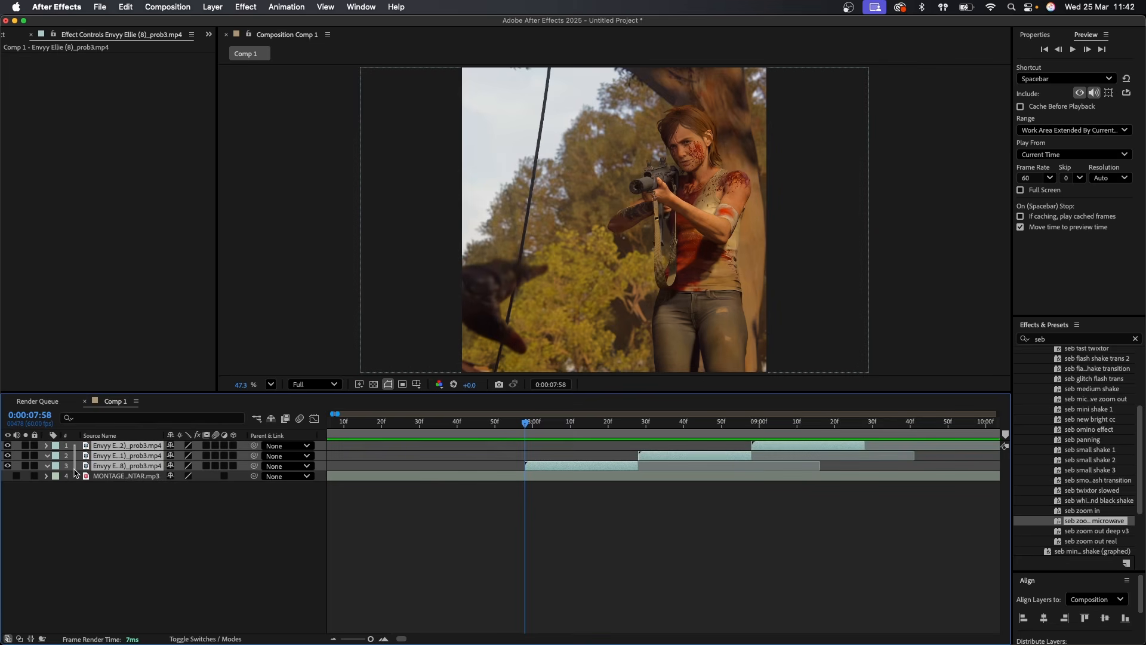
pyautogui.click(207, 449)
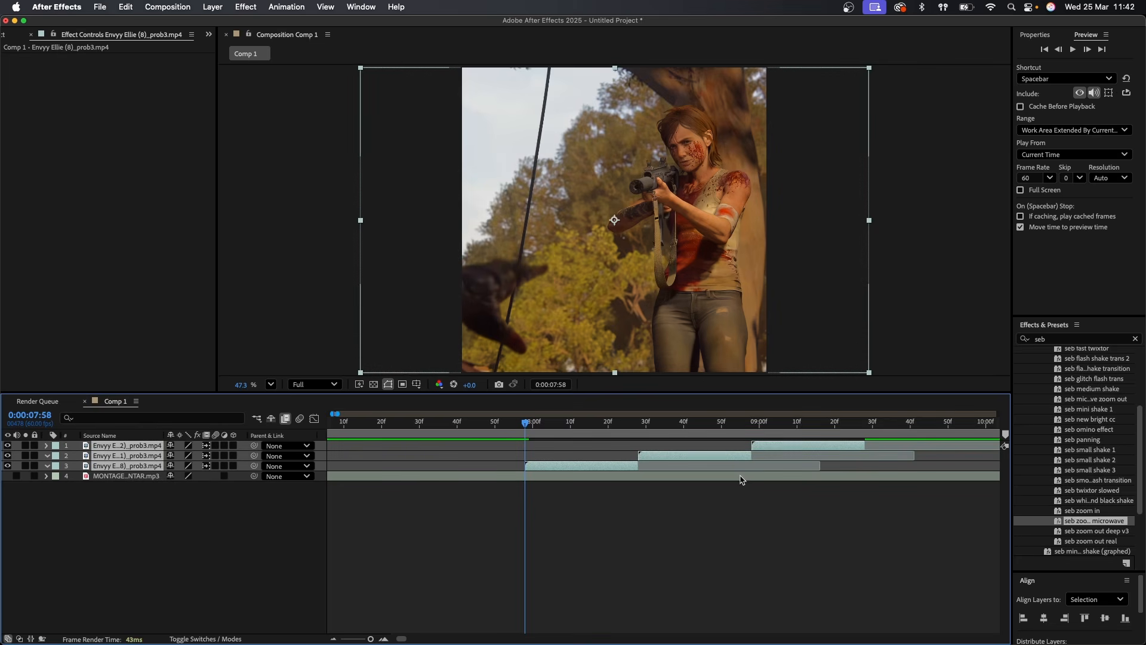
pyautogui.click(791, 547)
pyautogui.moveTo(216, 445); pyautogui.dragTo(216, 465)
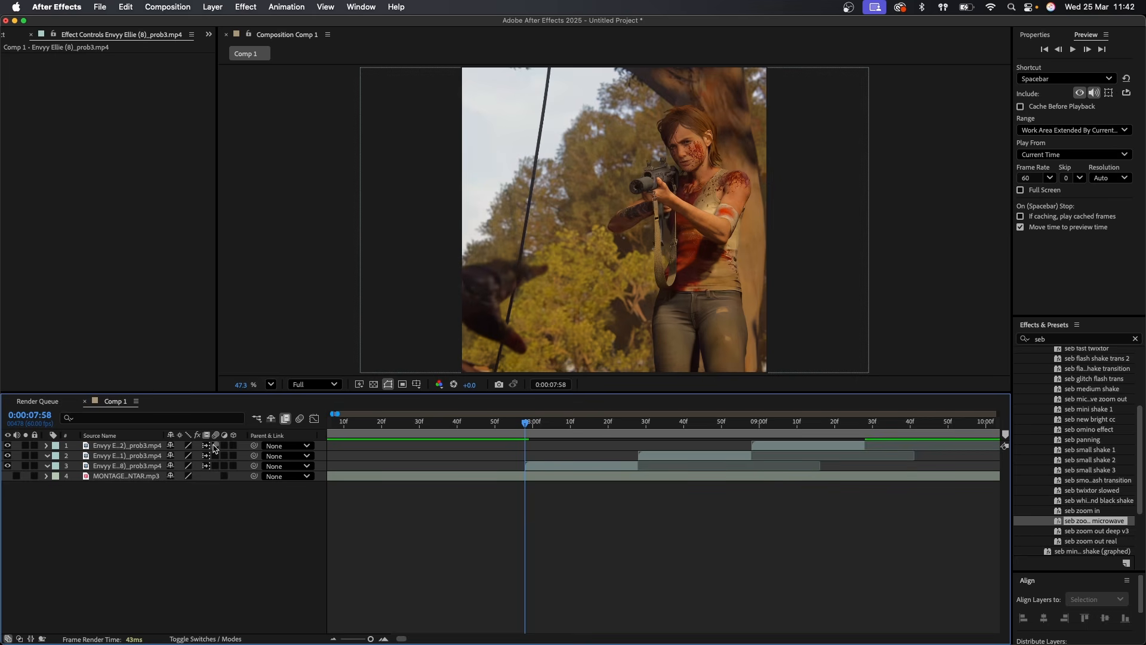
# Step: Pre-compose the clip Envyy Ellie (8)_prob3.mp4, moving all attributes into the new composition
pyautogui.click(595, 474)
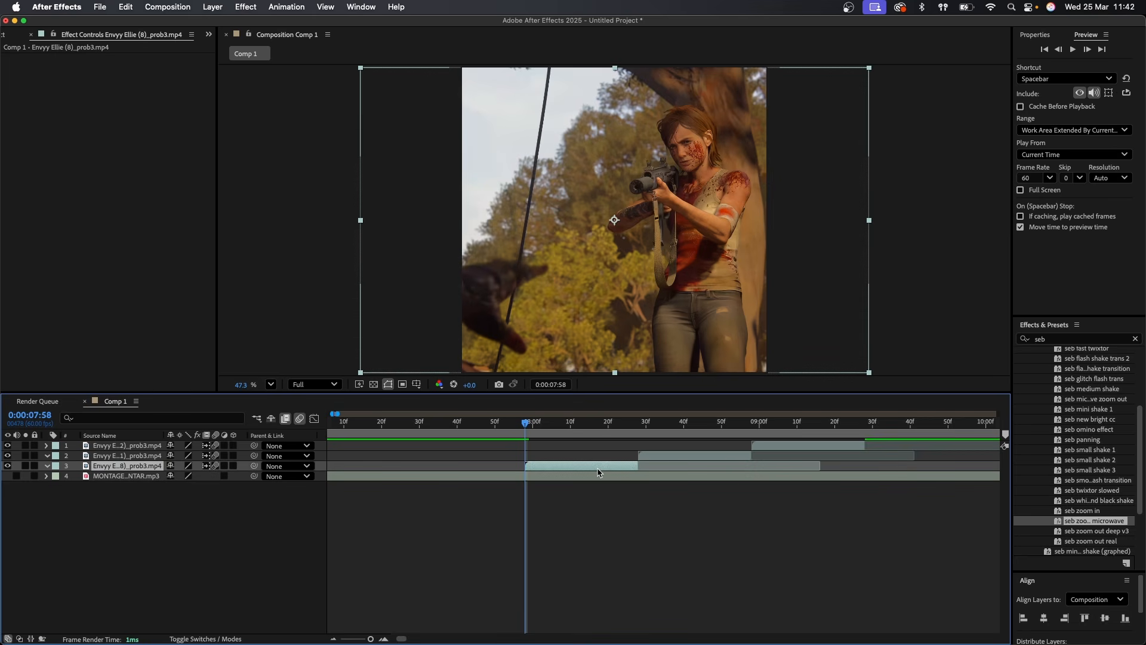
pyautogui.press('super+shift+c')
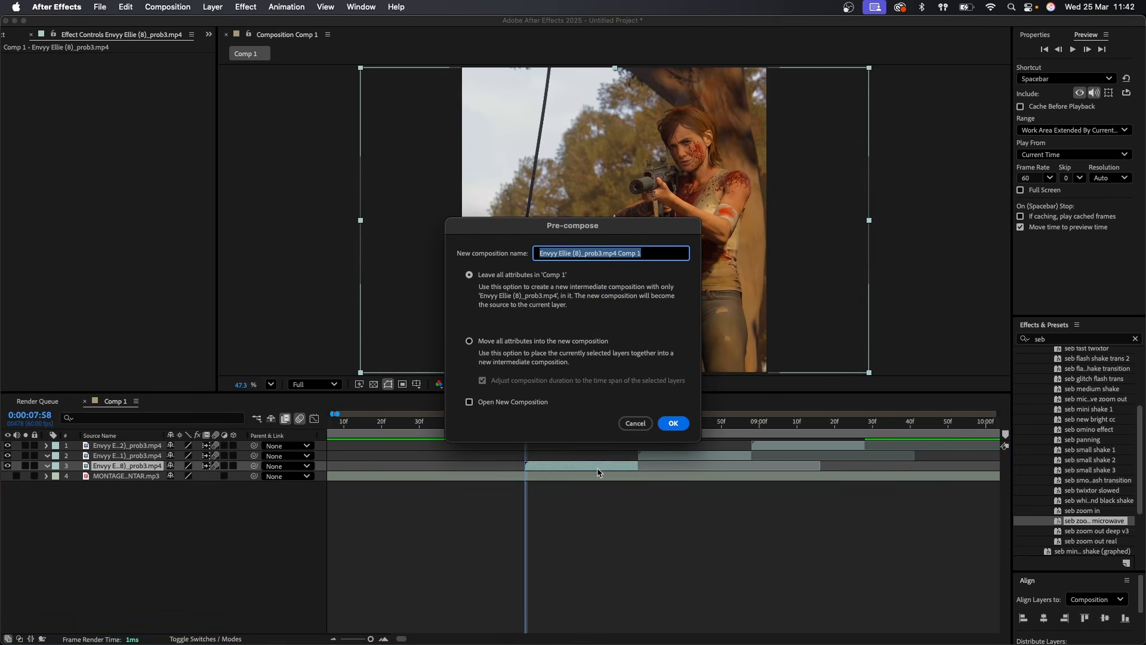
pyautogui.click(525, 342)
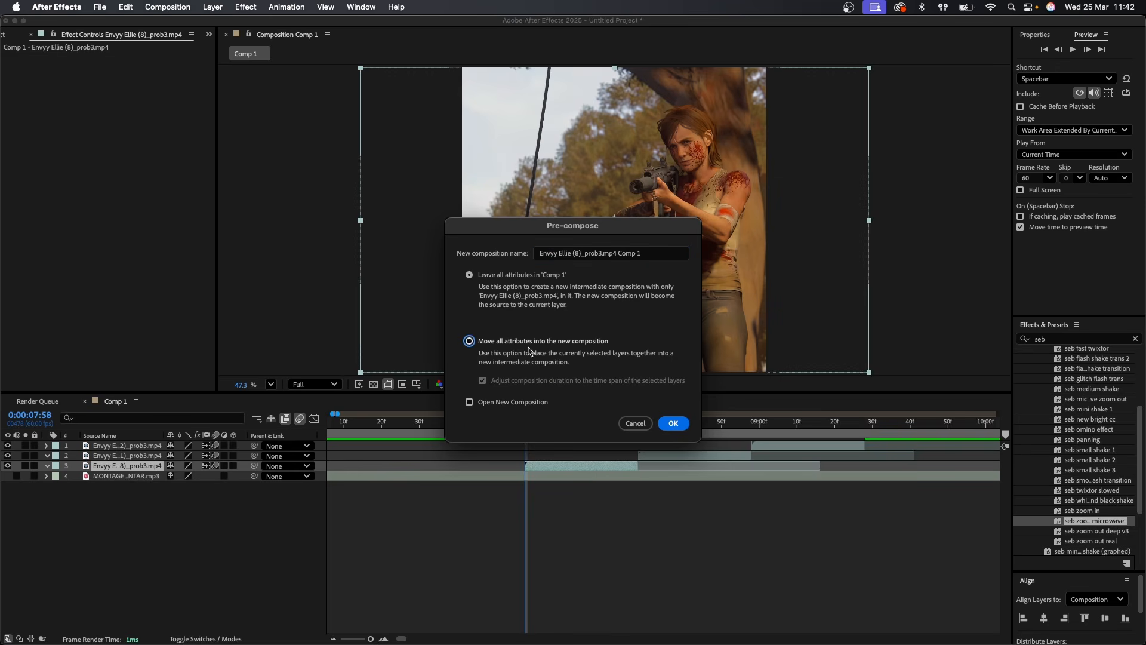
pyautogui.click(680, 425)
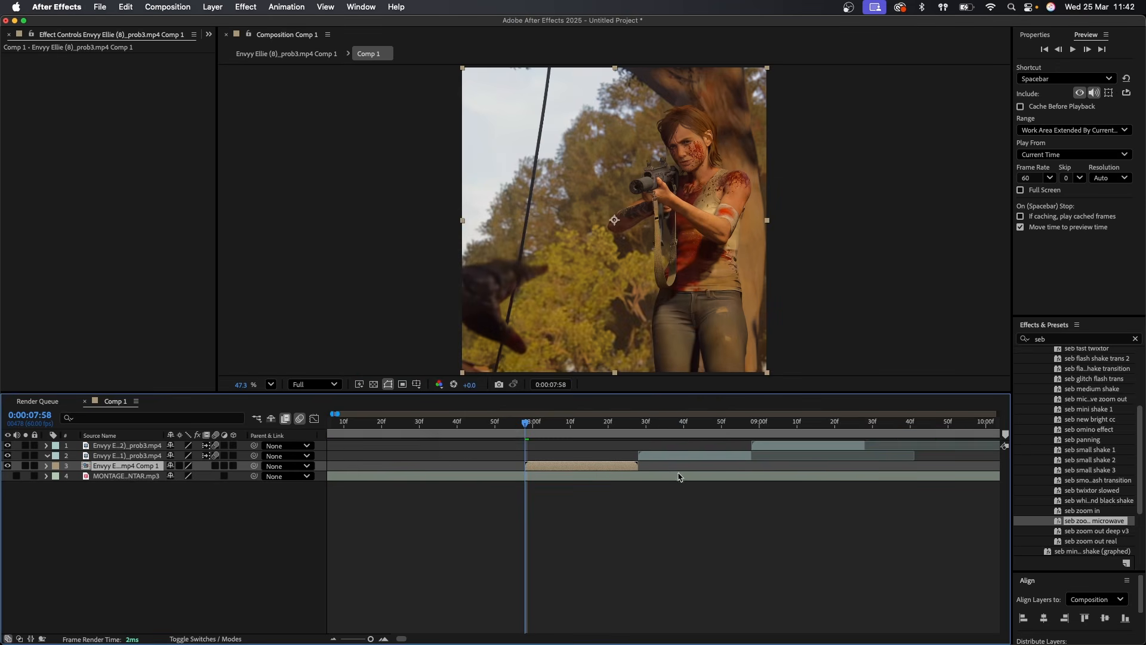
# Step: Pre-compose the clip Envyy Ellie (51)_prob3.mp4, moving all attributes and adjusting the composition duration to the layer's time span
pyautogui.click(685, 455)
pyautogui.press('i')
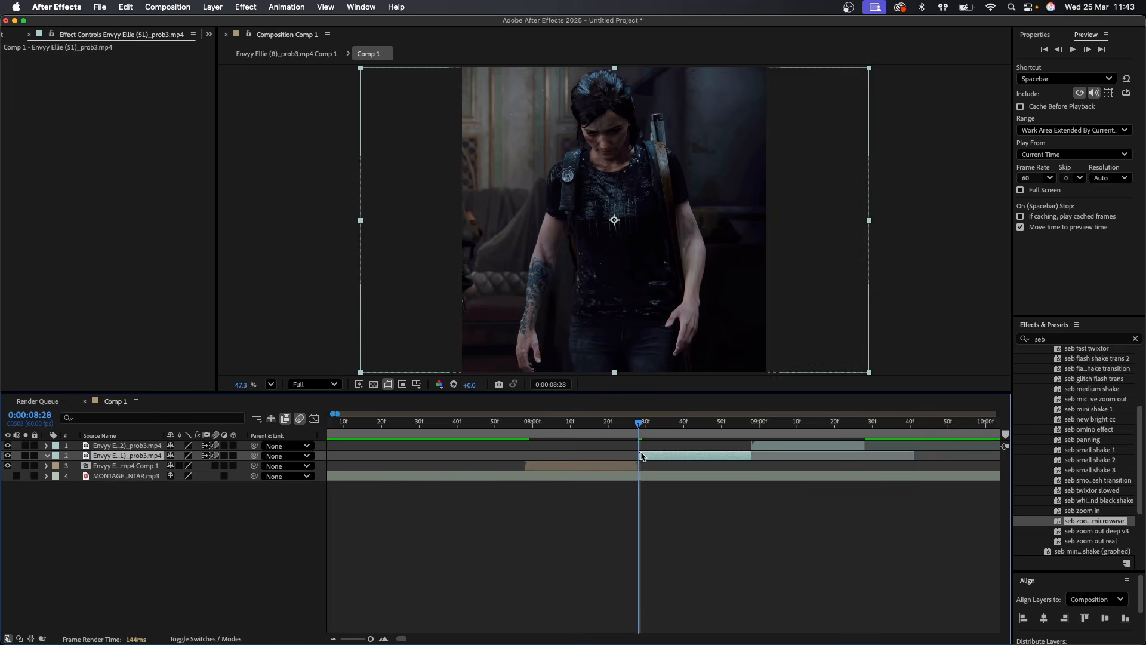
pyautogui.rightClick(625, 459)
pyautogui.moveTo(657, 350)
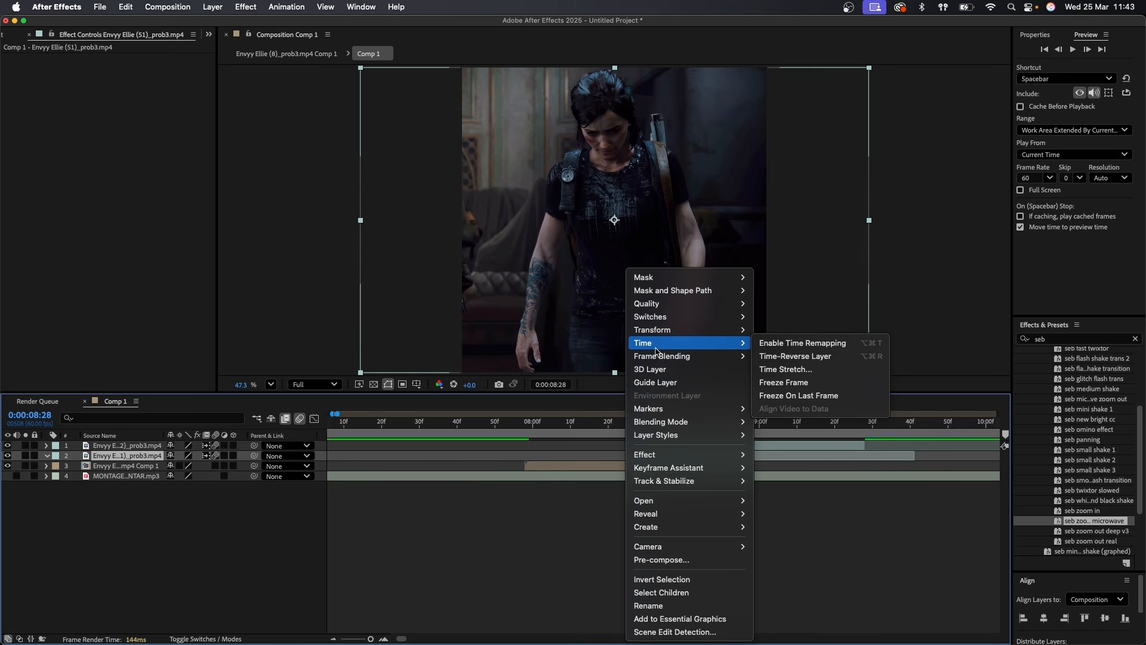
pyautogui.click(674, 459)
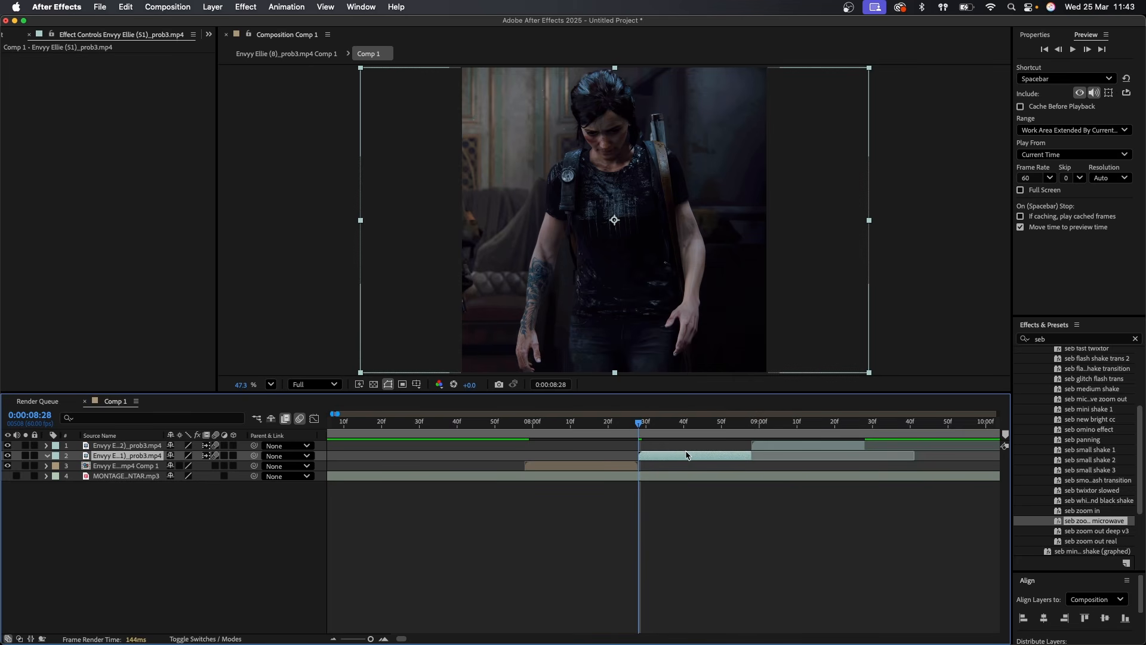
pyautogui.rightClick(687, 455)
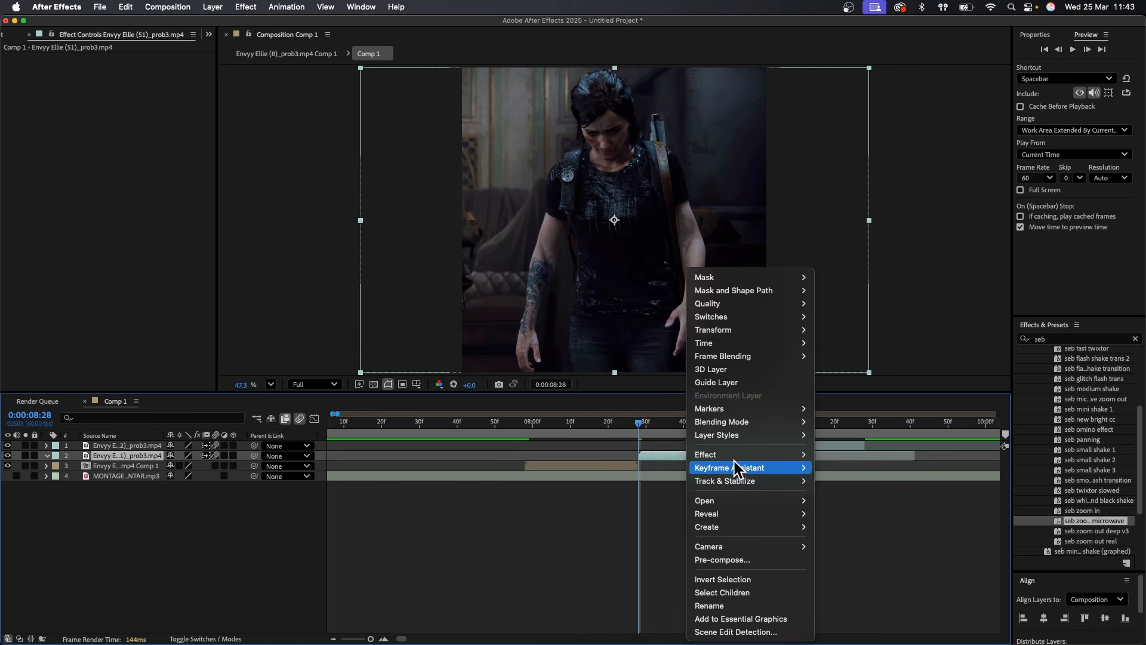
pyautogui.click(733, 560)
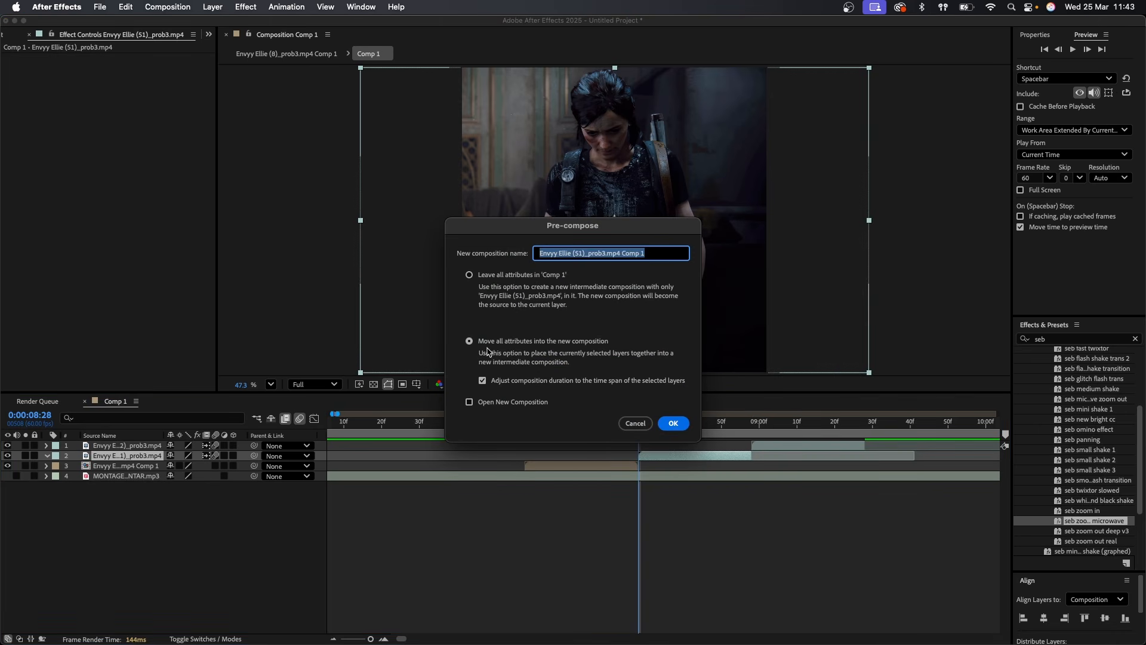
pyautogui.click(674, 422)
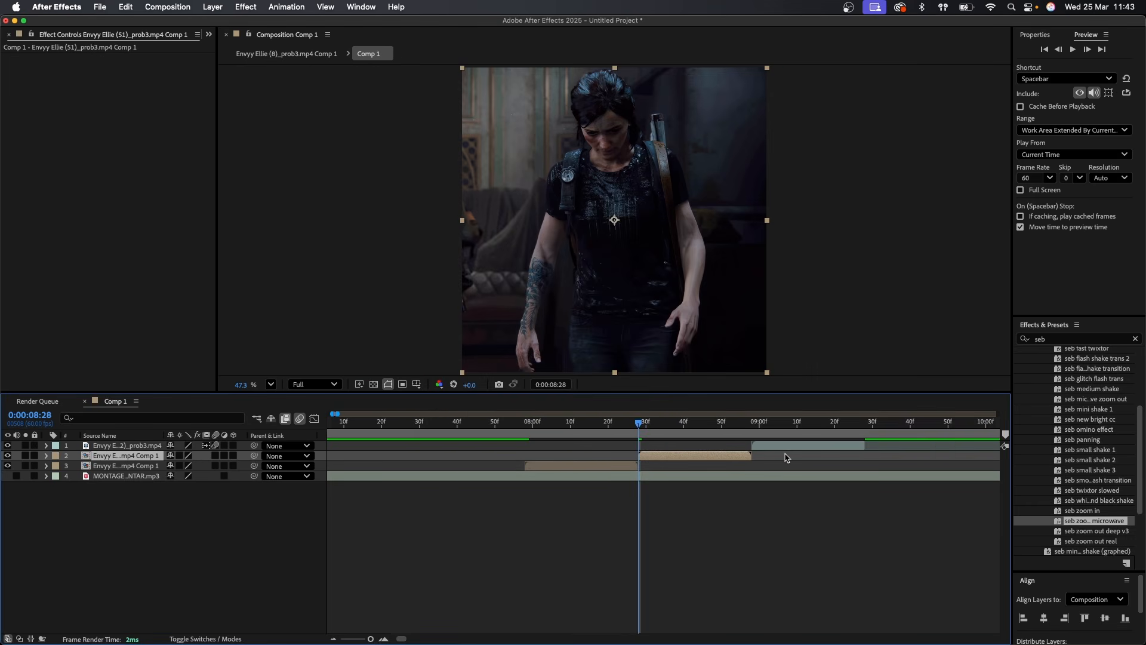
# Step: Pre-compose the third clip, Envyy Ellie (32)_prob3.mp4, with all attributes moved and the duration matched to the layer
pyautogui.click(786, 448)
pyautogui.press('super+shift+c')
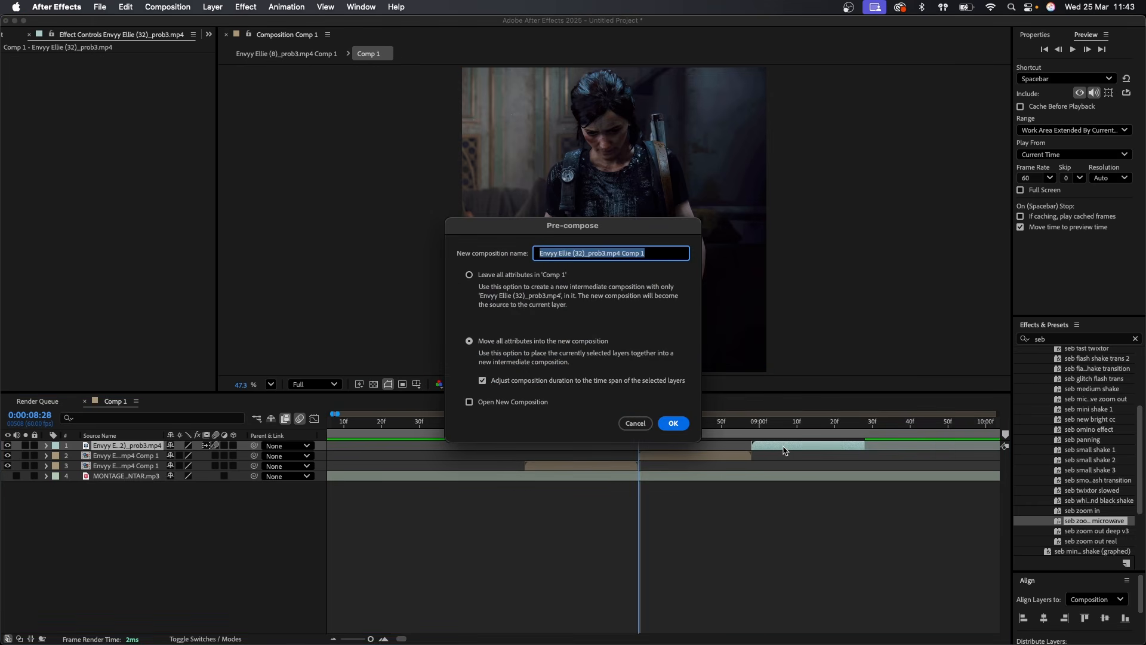
pyautogui.press('Return')
# Step: Open the Envyy Ellie (8) pre-composition and overlay the proportional grid on its preview
pyautogui.click(614, 467)
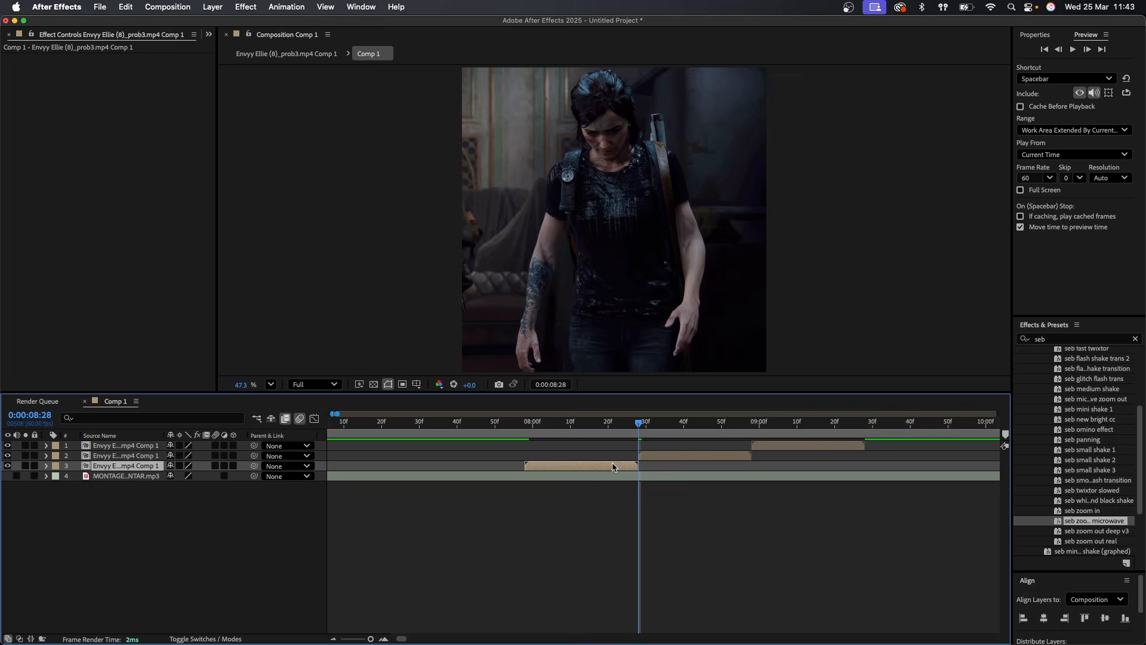
pyautogui.press('i')
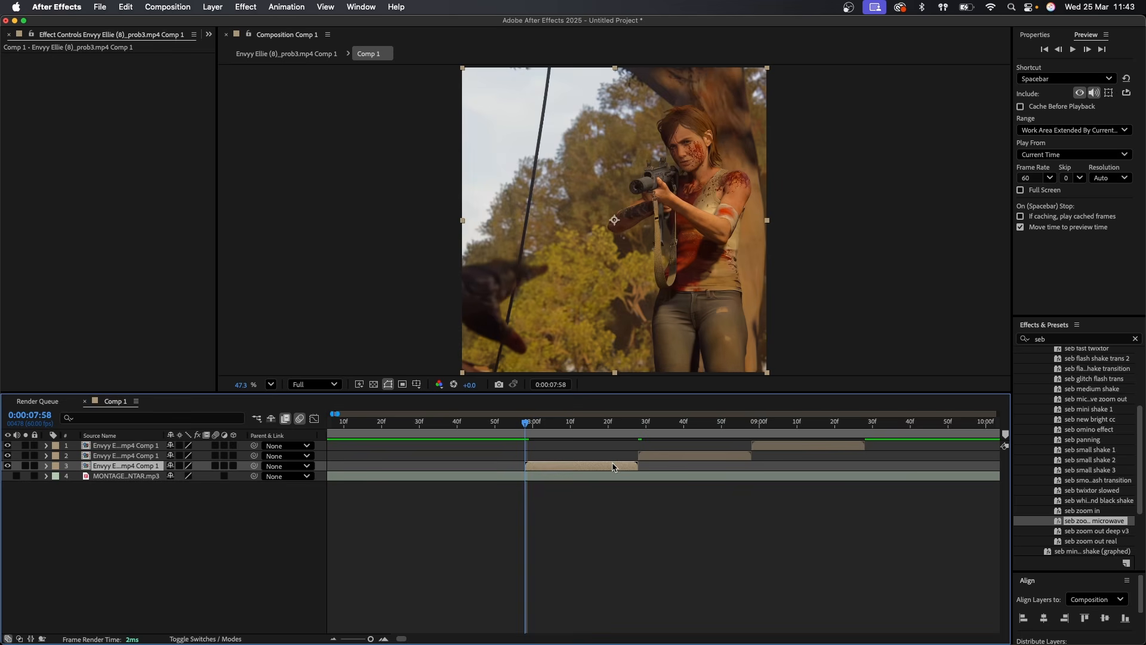
pyautogui.rightClick(427, 473)
pyautogui.click(615, 541)
pyautogui.doubleClick(552, 472)
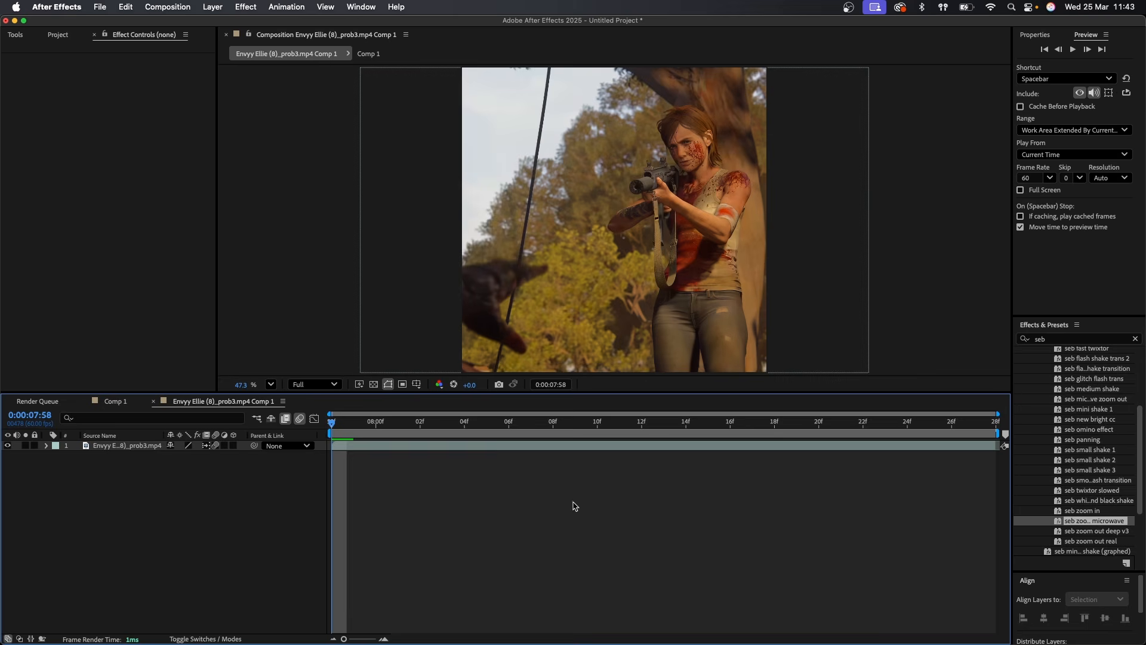
pyautogui.click(417, 384)
pyautogui.click(429, 408)
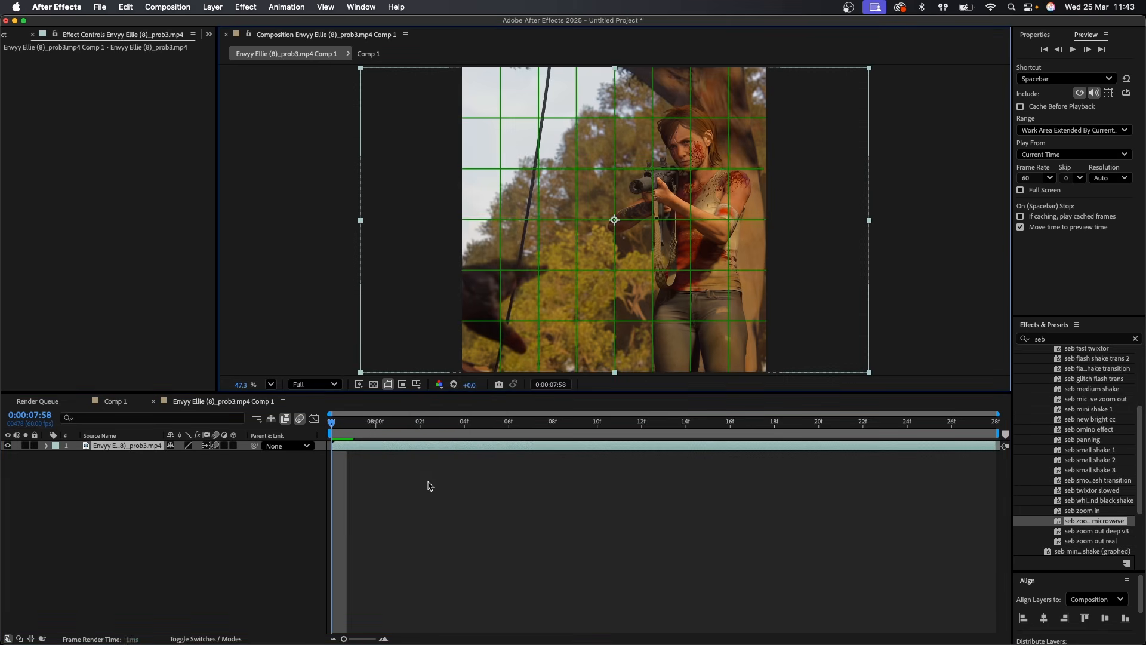
# Step: Shift the Envyy Ellie (8) clip horizontally to position 303, 540 to centre the character, and return to Comp 1
pyautogui.press('p')
pyautogui.moveTo(182, 459); pyautogui.dragTo(53, 474)
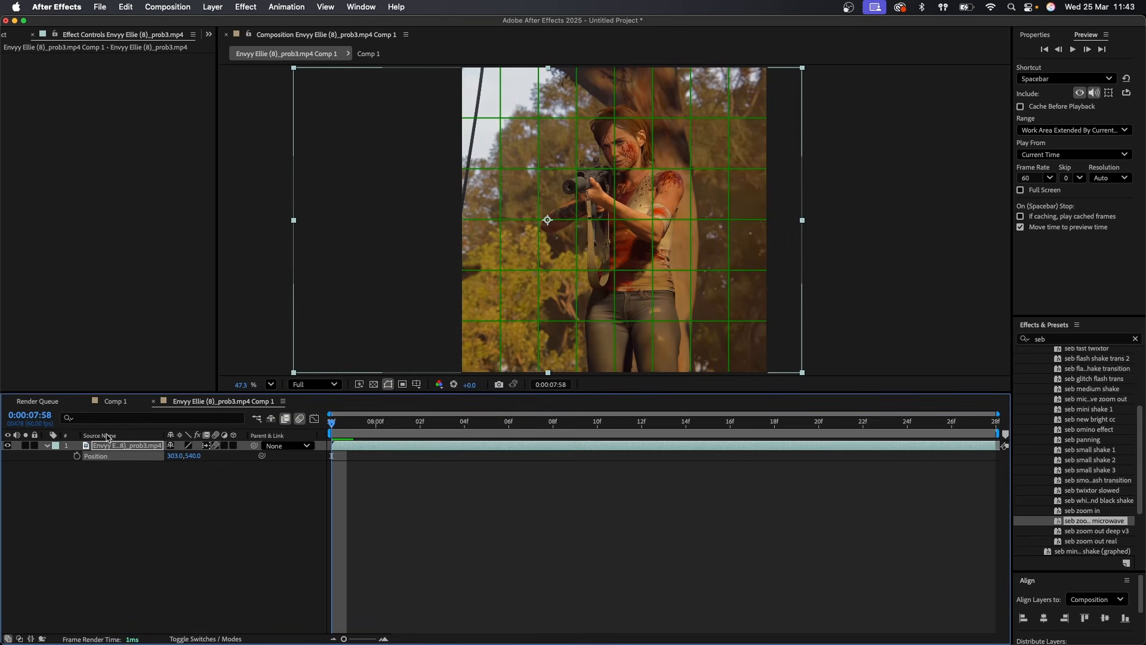
pyautogui.click(111, 400)
# Step: In the Envyy Ellie (51) pre-composition, show the proportional grid, shift the clip to position 565, 540, and return to Comp 1
pyautogui.click(678, 421)
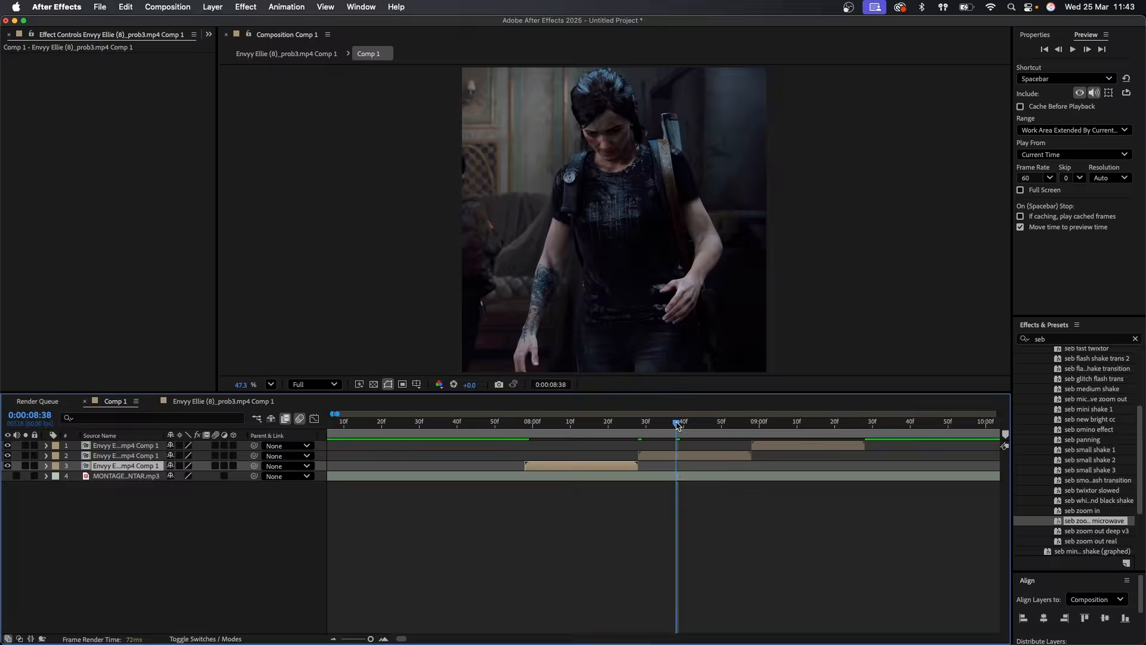
pyautogui.doubleClick(679, 458)
pyautogui.click(597, 445)
pyautogui.press('p')
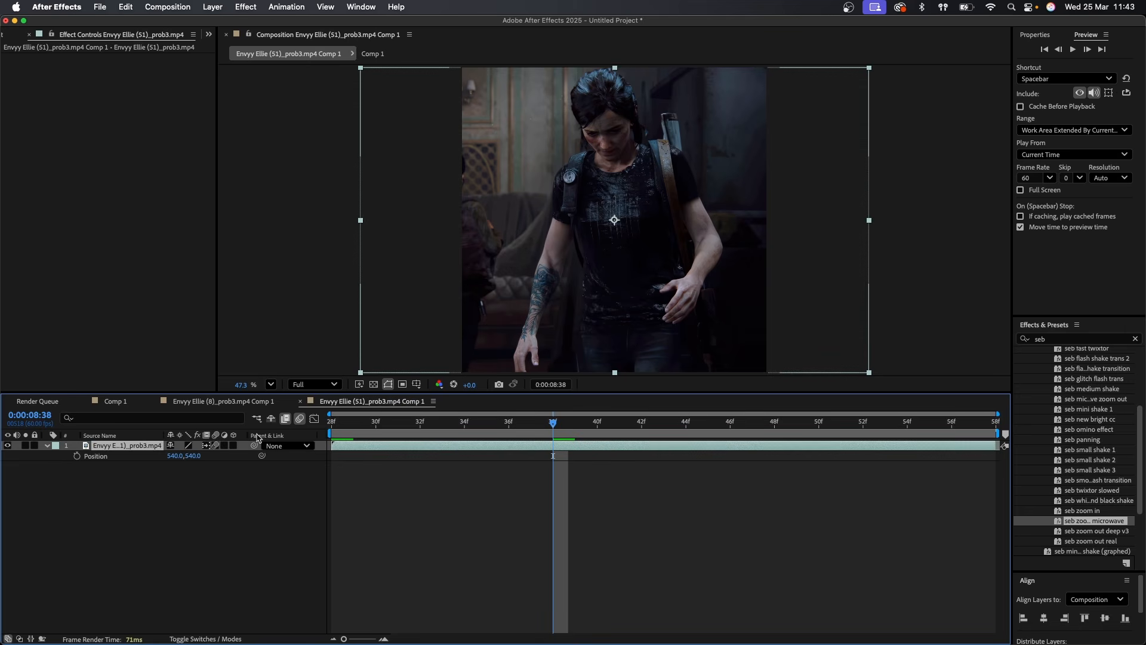
pyautogui.click(417, 384)
pyautogui.click(456, 475)
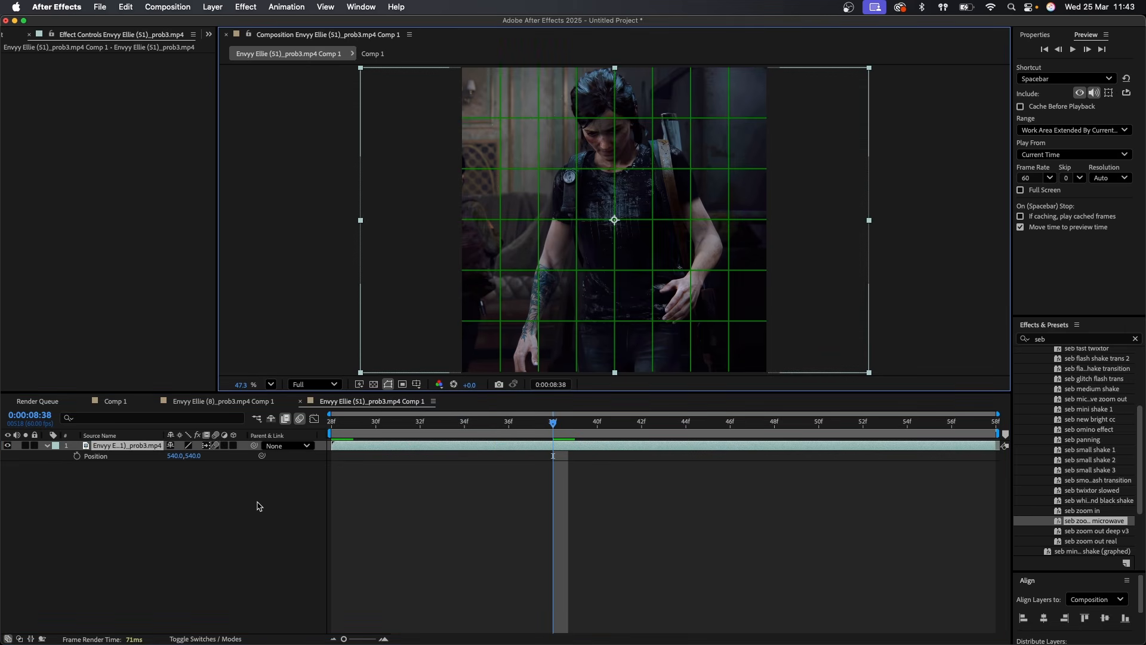
pyautogui.moveTo(174, 456); pyautogui.dragTo(200, 467)
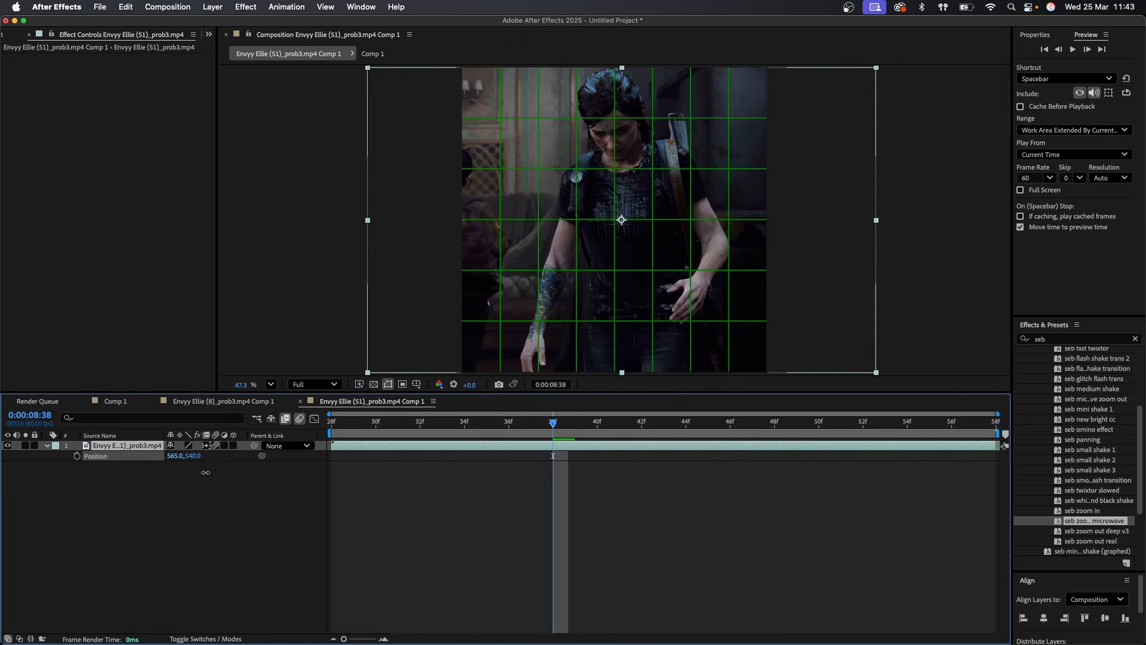
pyautogui.click(115, 401)
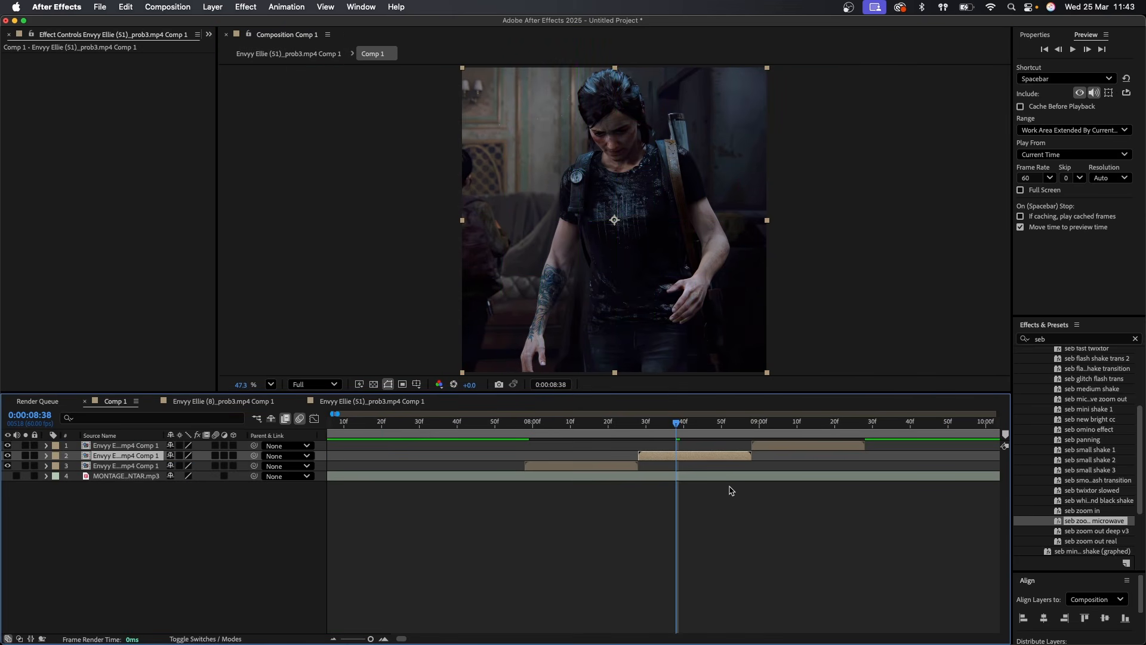
# Step: Enable time remapping on the Envyy Ellie (8) pre-composition and add a Time Remap keyframe at 0:00:08:14
pyautogui.click(608, 467)
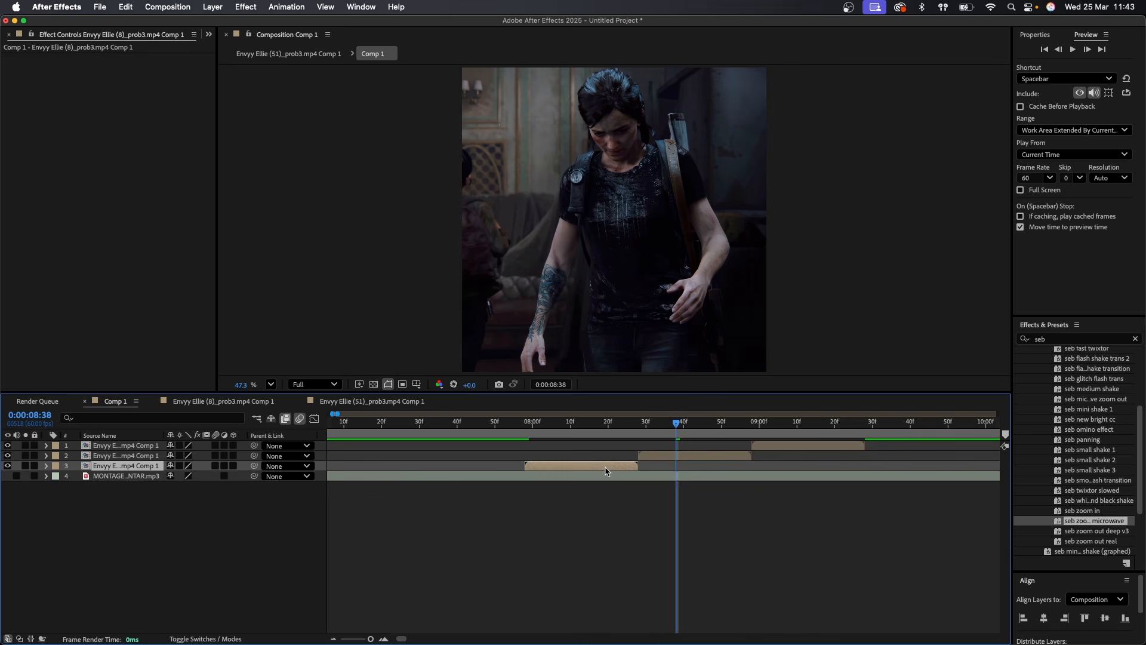
pyautogui.press('i')
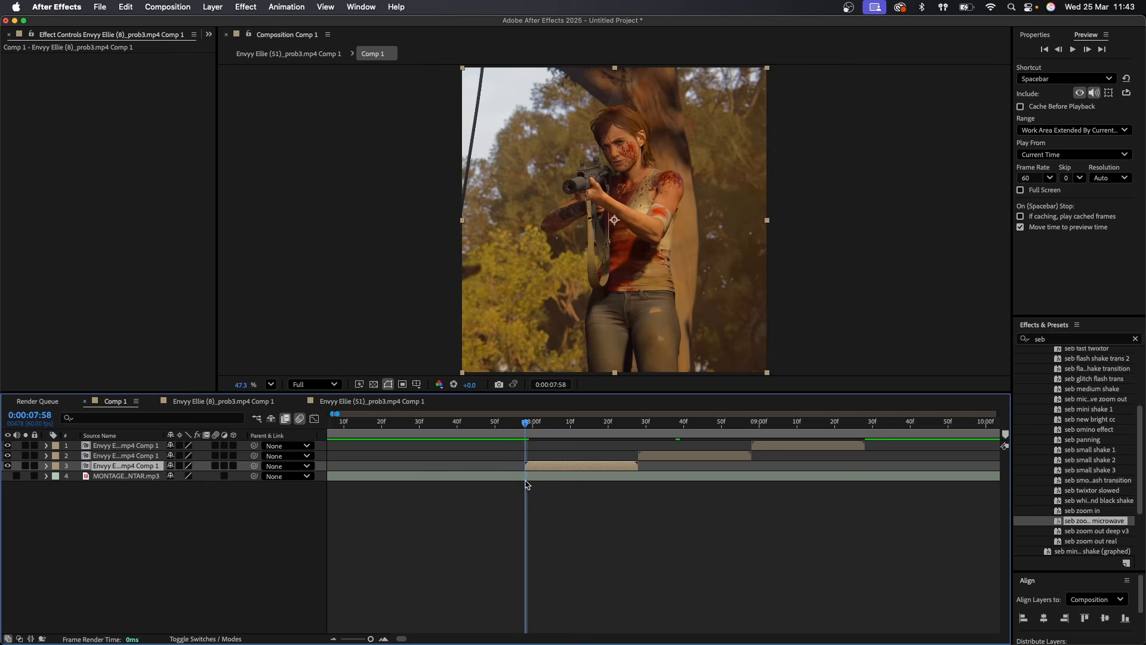
pyautogui.rightClick(484, 467)
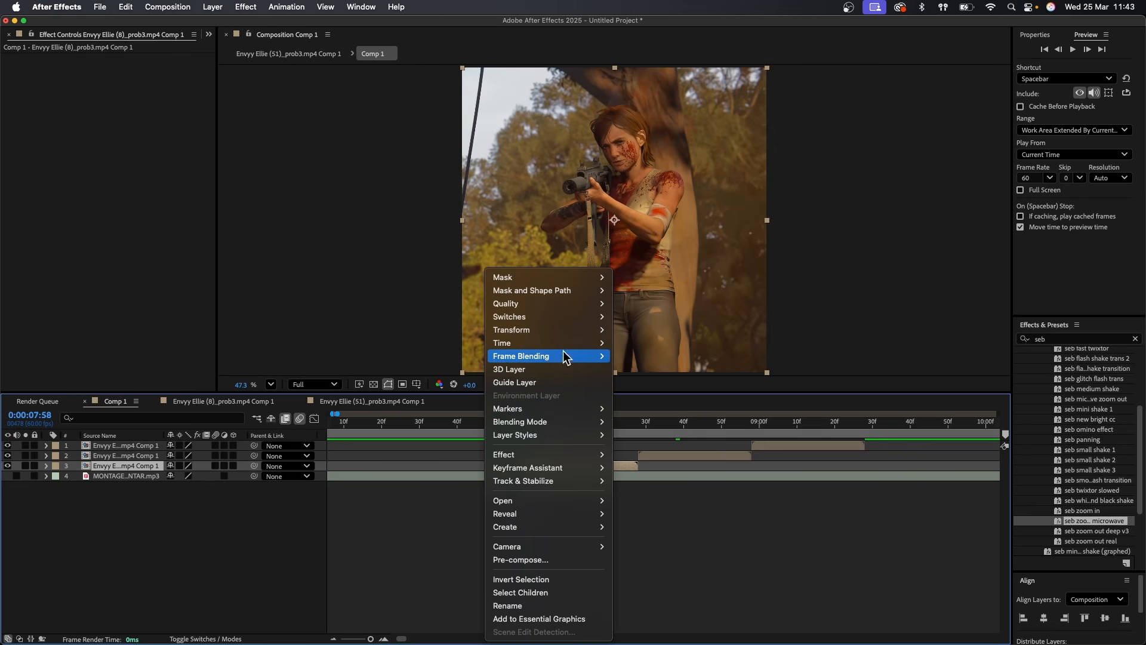
pyautogui.moveTo(565, 345)
pyautogui.click(677, 344)
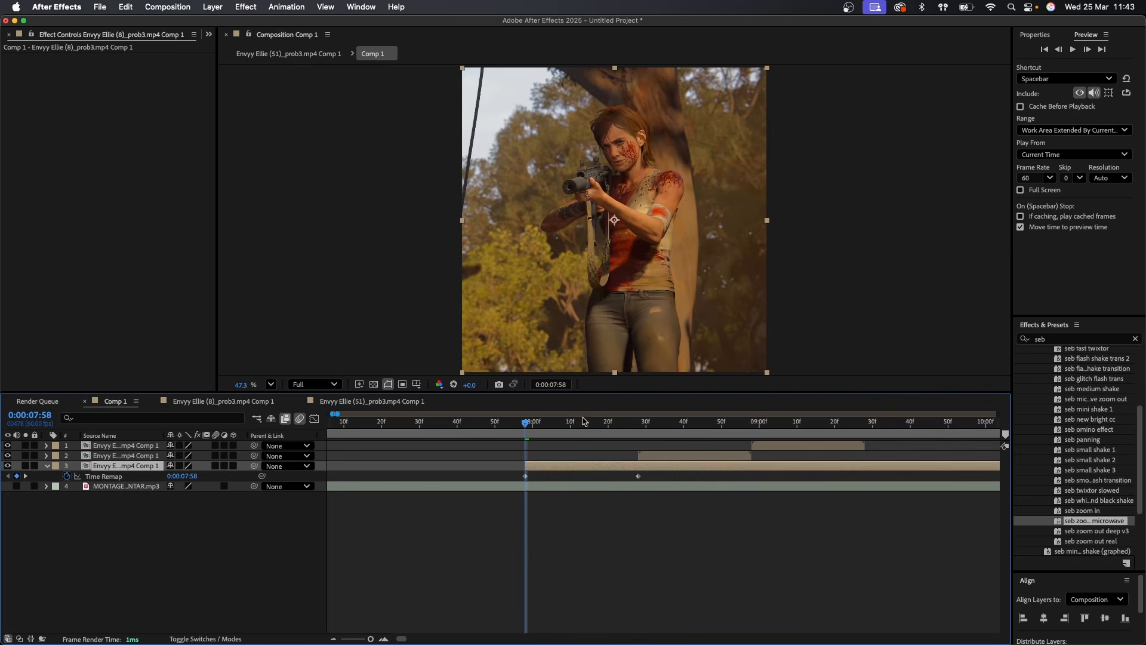
pyautogui.moveTo(563, 426); pyautogui.dragTo(585, 436)
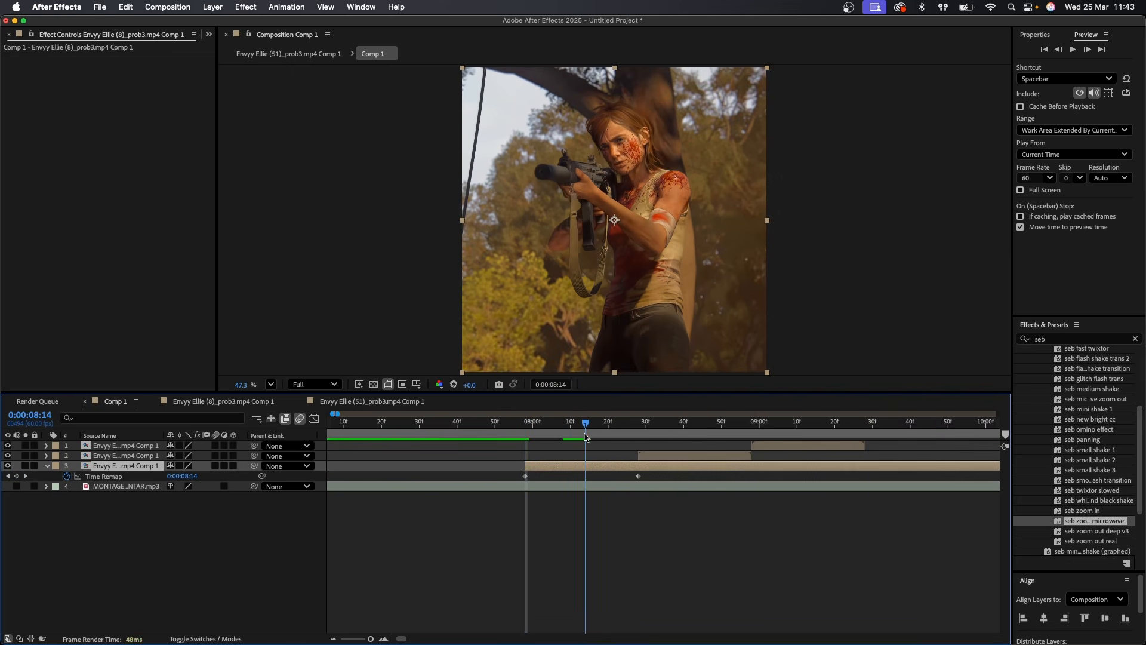
pyautogui.click(17, 476)
# Step: Move the current time to the second clip's start at 0:00:08:28 and delete the Time Remap keyframe there
pyautogui.click(671, 459)
pyautogui.press('k')
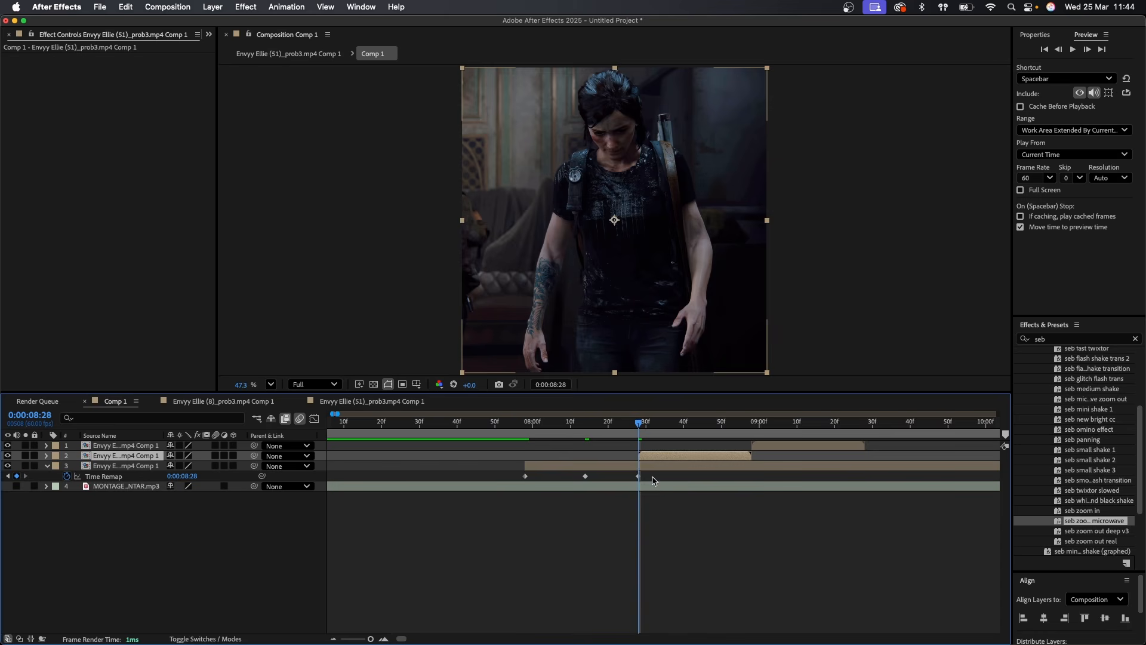
pyautogui.click(637, 475)
pyautogui.press('Delete')
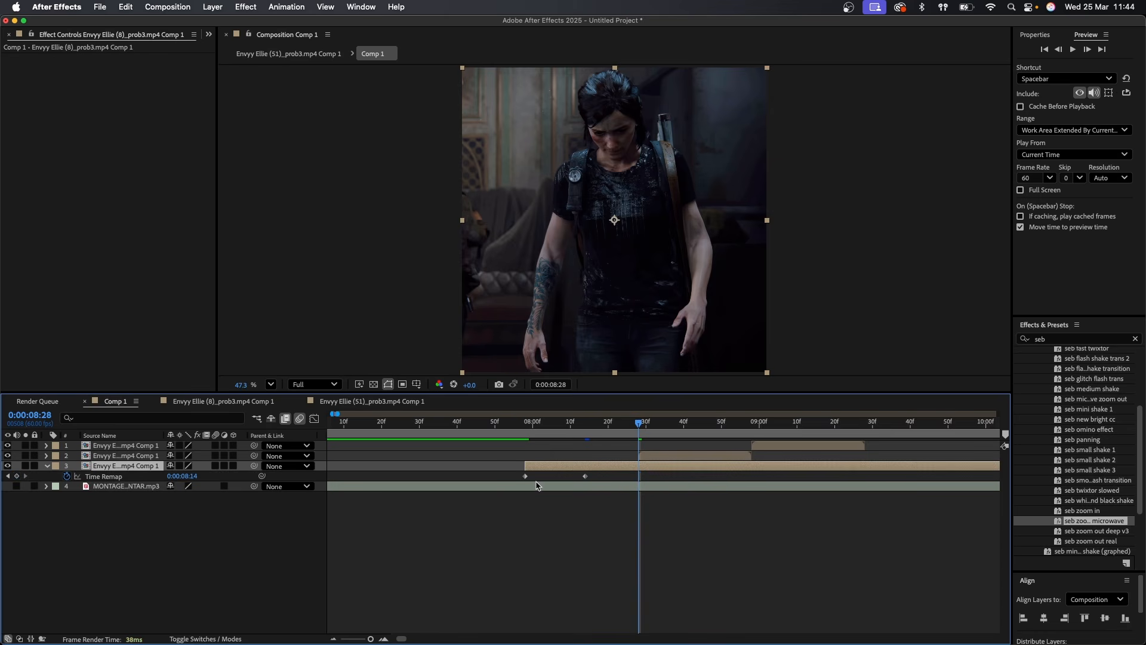
# Step: Copy the first Time Remap keyframe to 0:00:08:28 and remove the part of that layer beyond this time
pyautogui.click(525, 476)
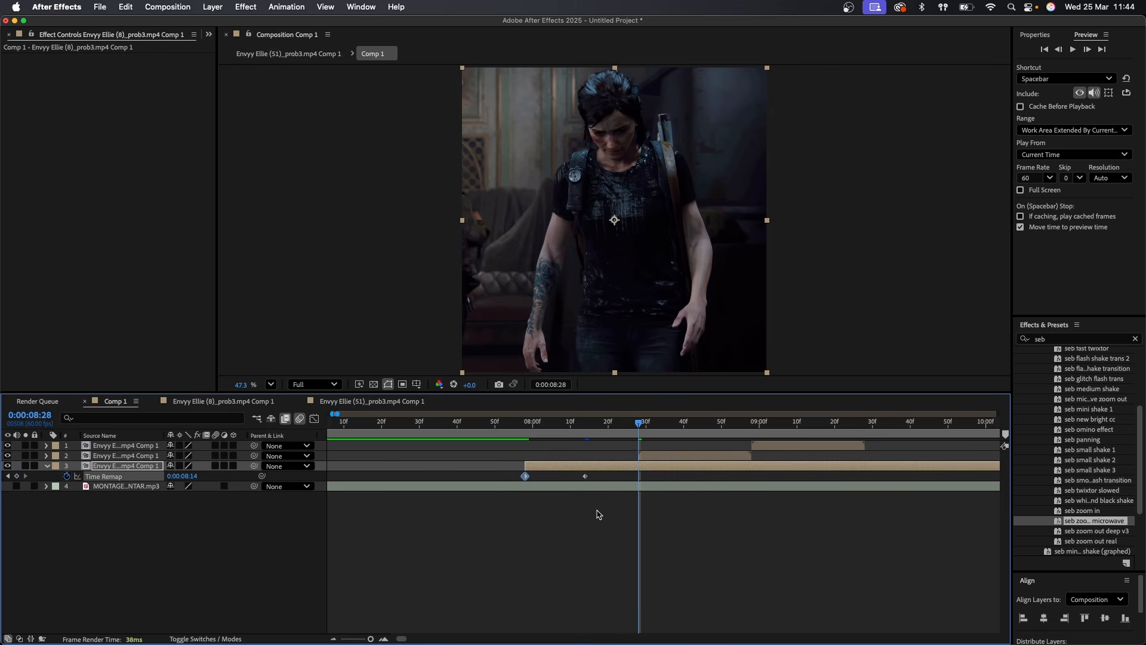
pyautogui.press('super+v')
pyautogui.press('shift+super+d')
pyautogui.press('Delete')
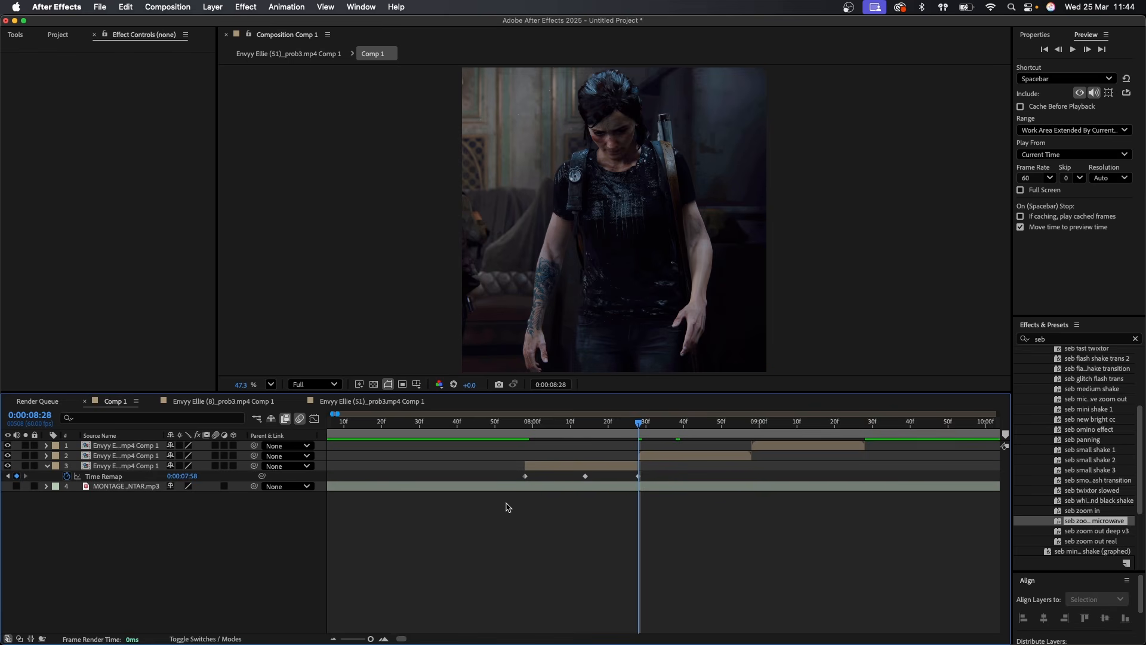
# Step: Apply Easy Ease to all three Time Remap keyframes of the Envyy Ellie (8) pre-composition
pyautogui.click(384, 639)
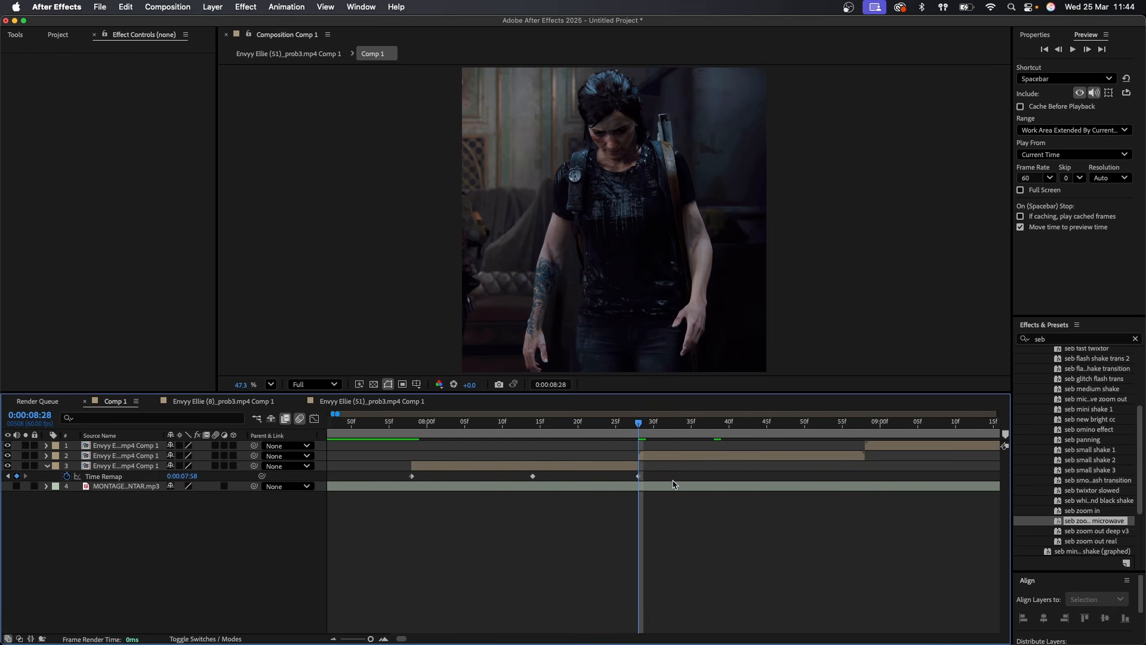
pyautogui.moveTo(674, 478); pyautogui.dragTo(397, 483)
pyautogui.moveTo(675, 473); pyautogui.dragTo(421, 481)
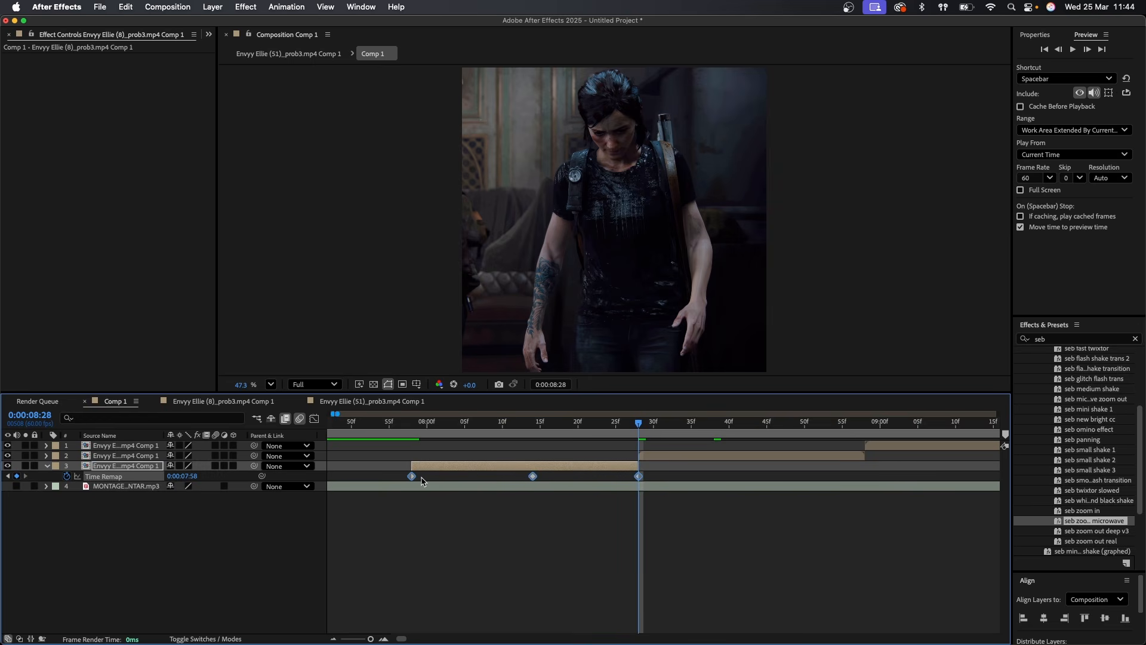
pyautogui.rightClick(411, 478)
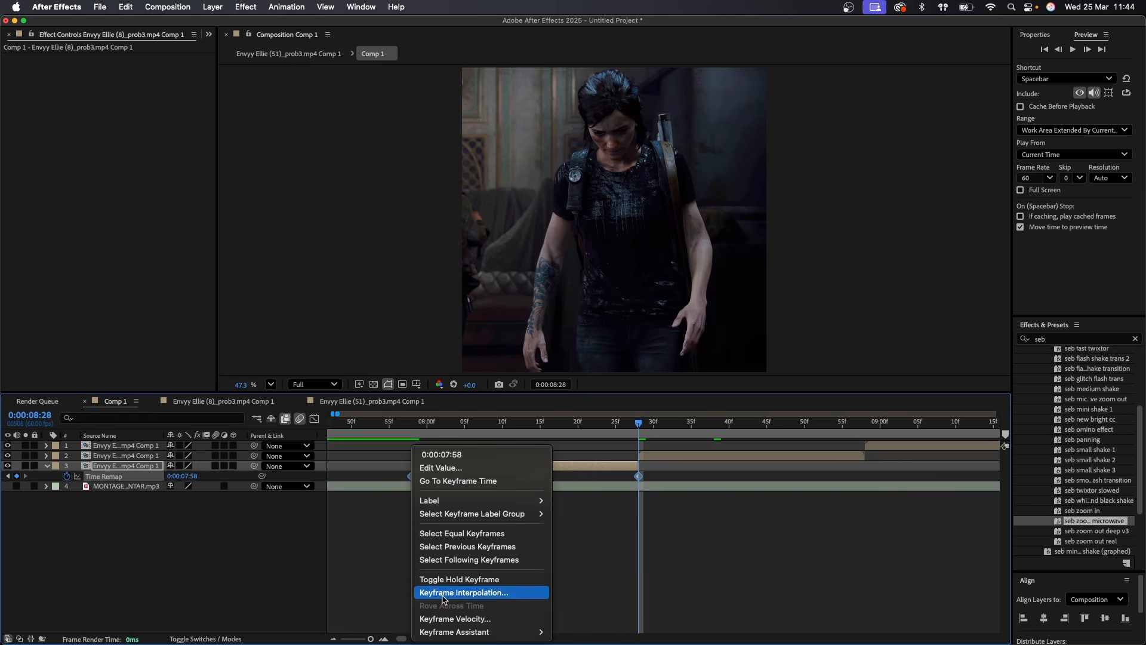
pyautogui.moveTo(478, 632)
pyautogui.click(613, 501)
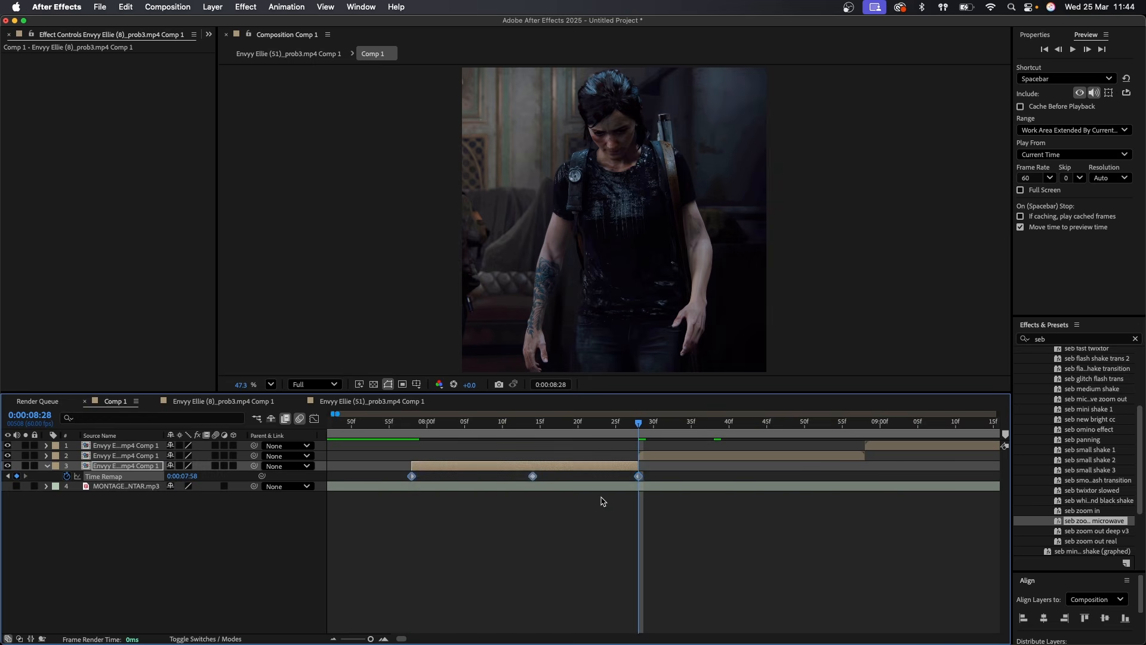
# Step: In the Time Remap value graph, stretch both handles of the middle keyframe horizontally out to the times of the outer keyframes
pyautogui.click(314, 419)
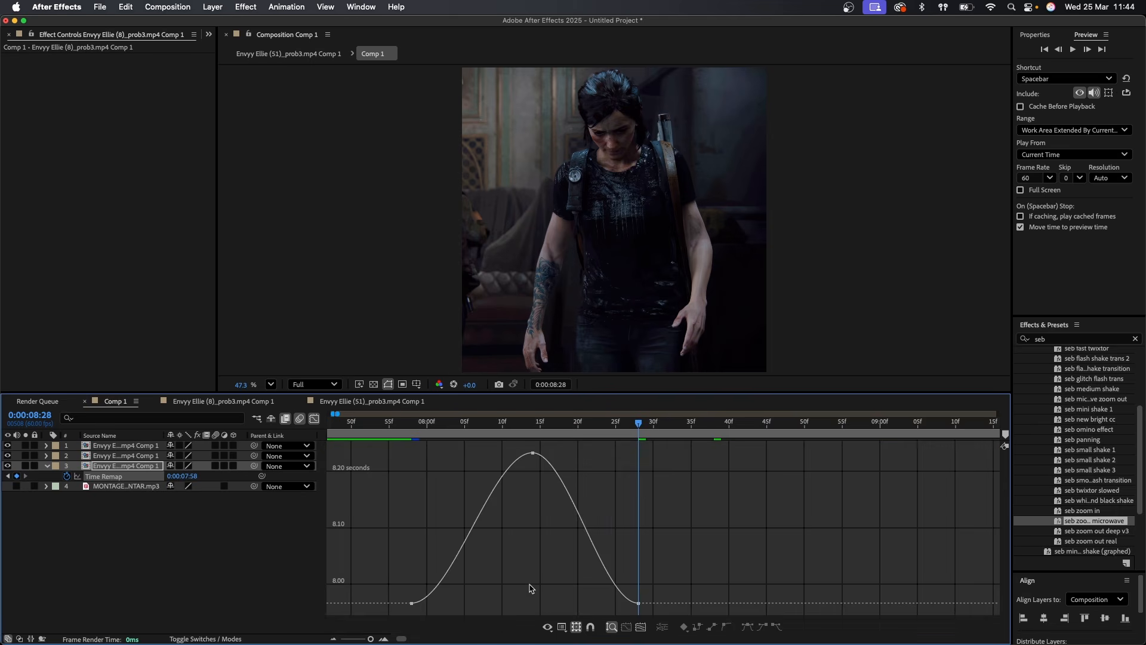
pyautogui.click(537, 457)
pyautogui.moveTo(568, 453); pyautogui.dragTo(733, 453)
pyautogui.moveTo(492, 453); pyautogui.dragTo(423, 511)
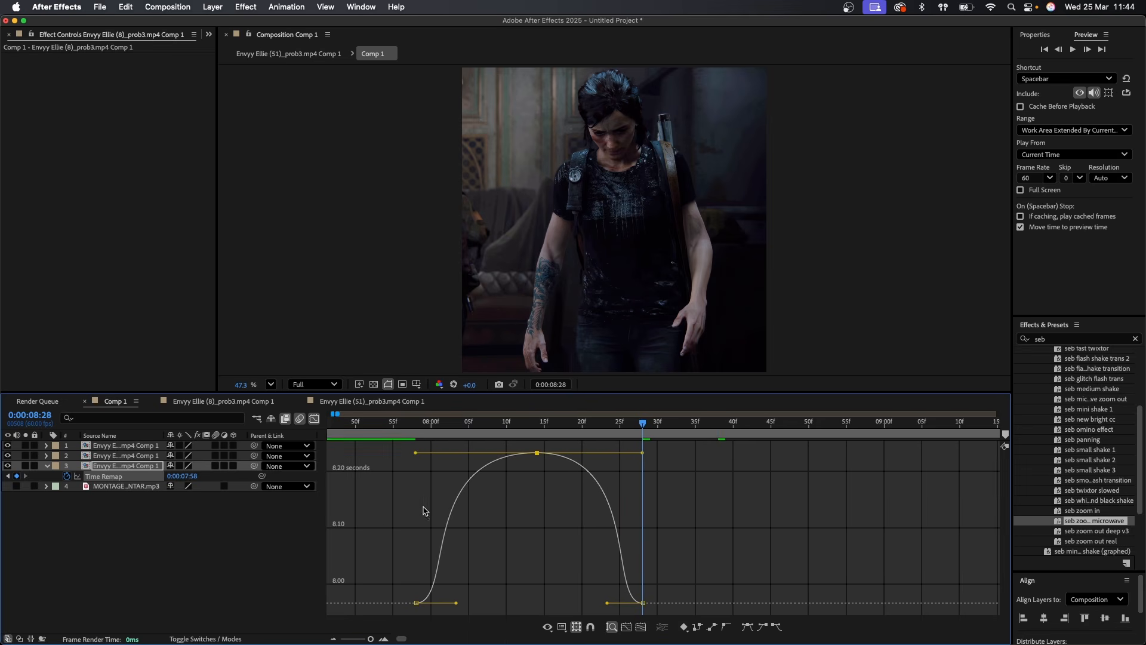
# Step: Shorten the inner handles of the first and last Time Remap keyframes almost to nothing and leave the graph view
pyautogui.moveTo(607, 604); pyautogui.dragTo(639, 600)
pyautogui.click(417, 603)
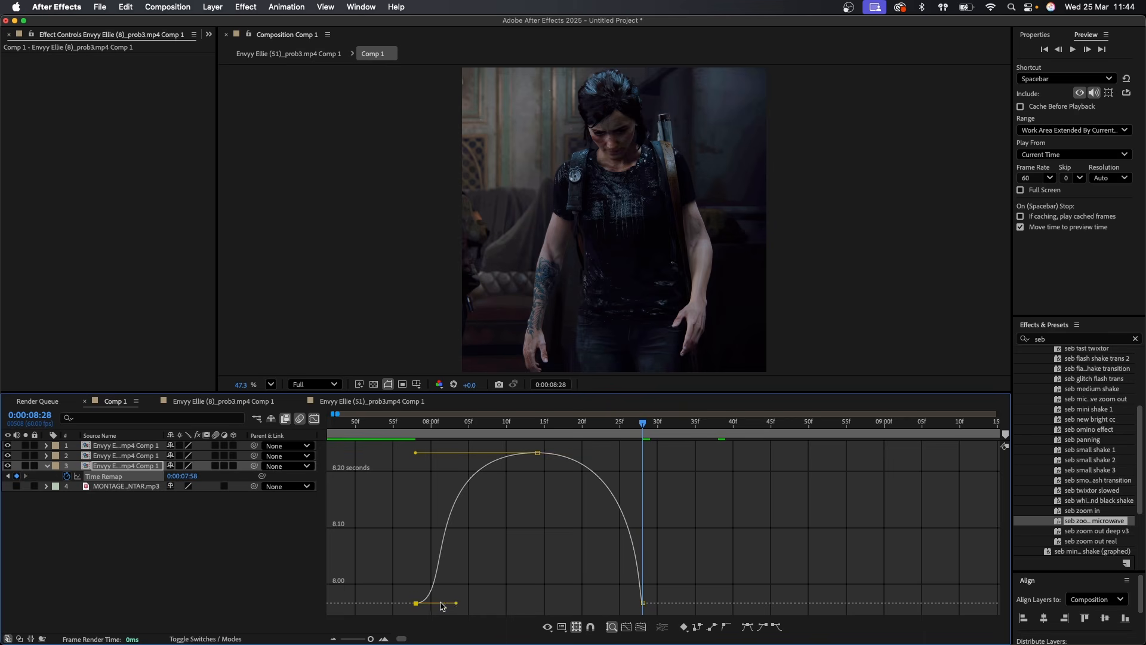
pyautogui.moveTo(456, 605); pyautogui.dragTo(420, 599)
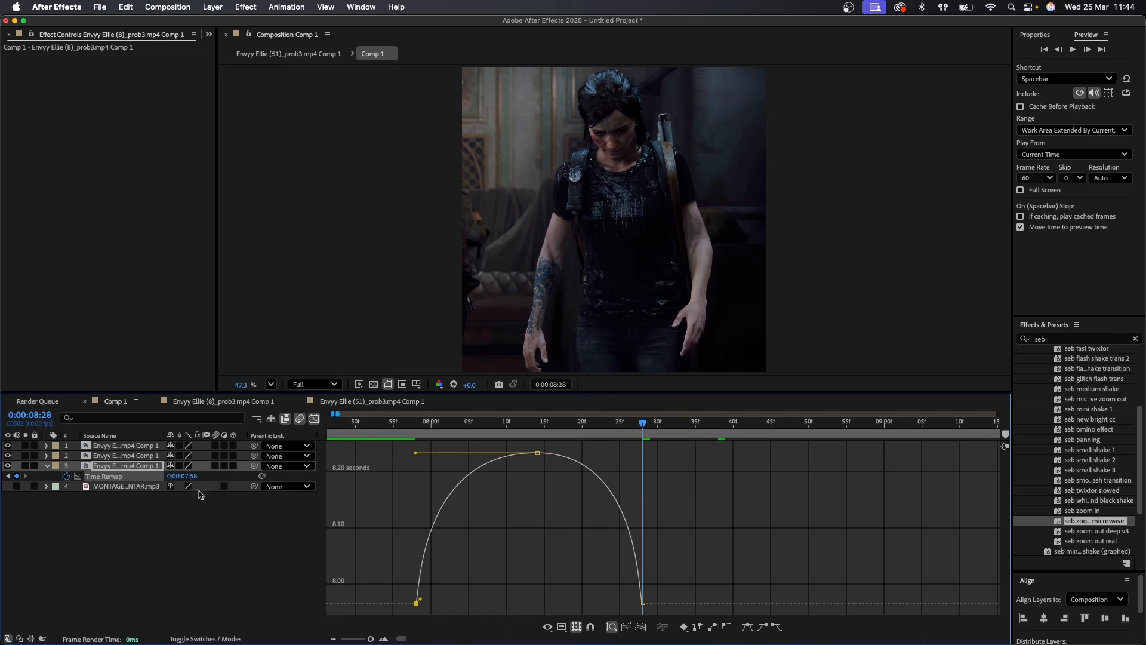
pyautogui.click(314, 418)
# Step: Move the current time to the start of the Envyy Ellie (8) layer and apply the S_BlurMoCurves effect to it
pyautogui.press('i')
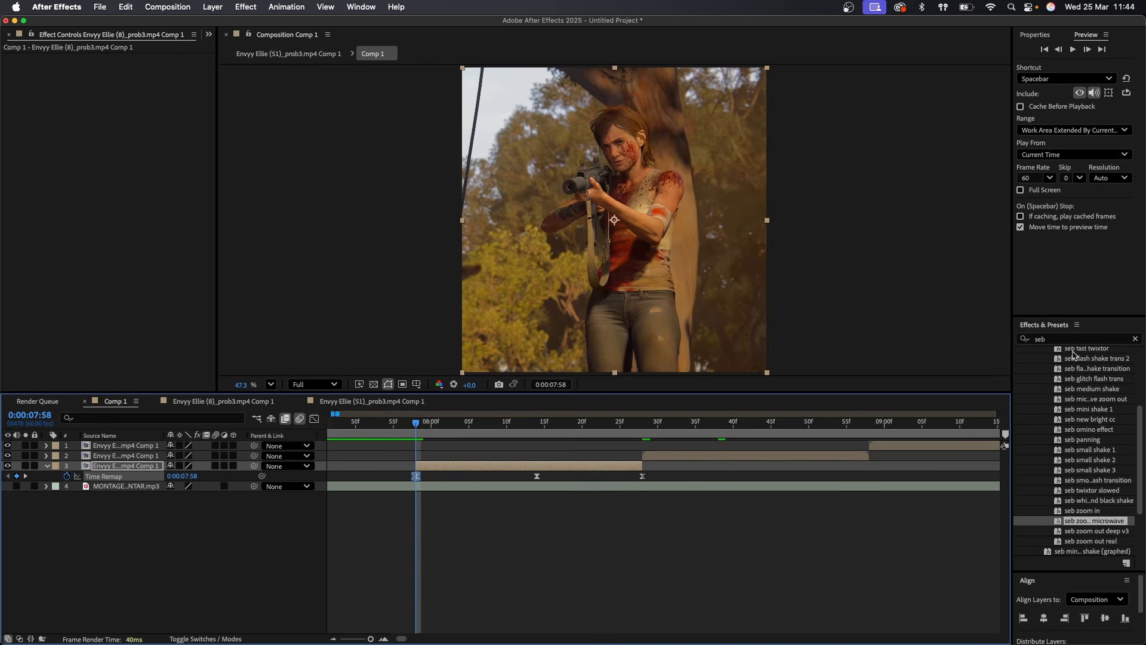
pyautogui.click(1104, 338)
pyautogui.write('s_blur')
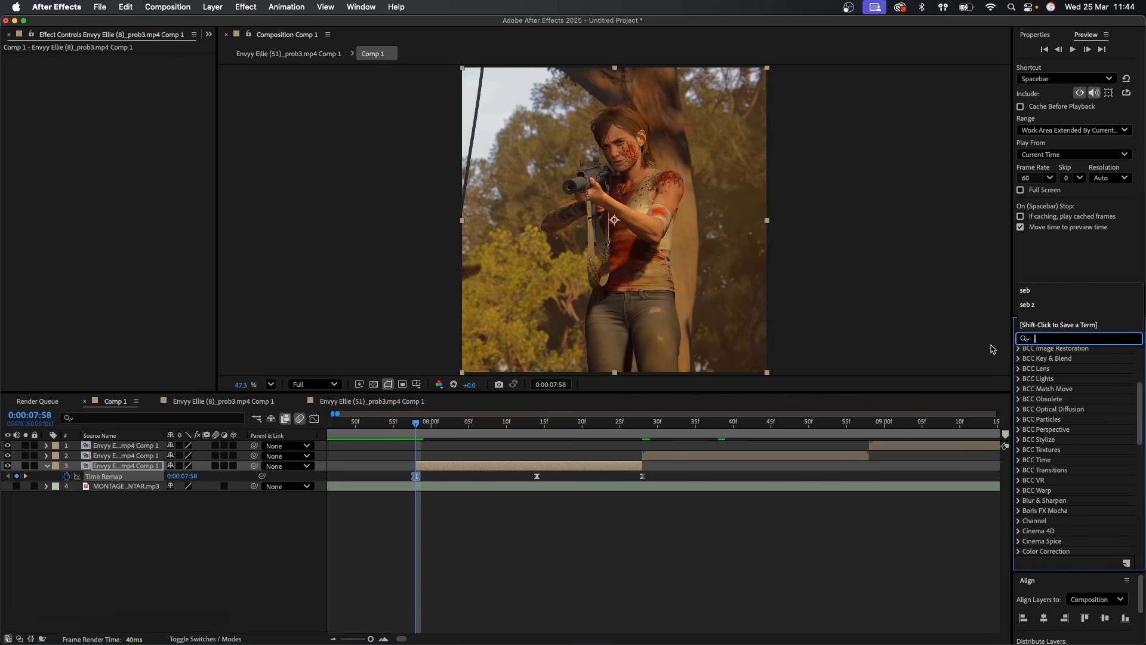
pyautogui.write('m')
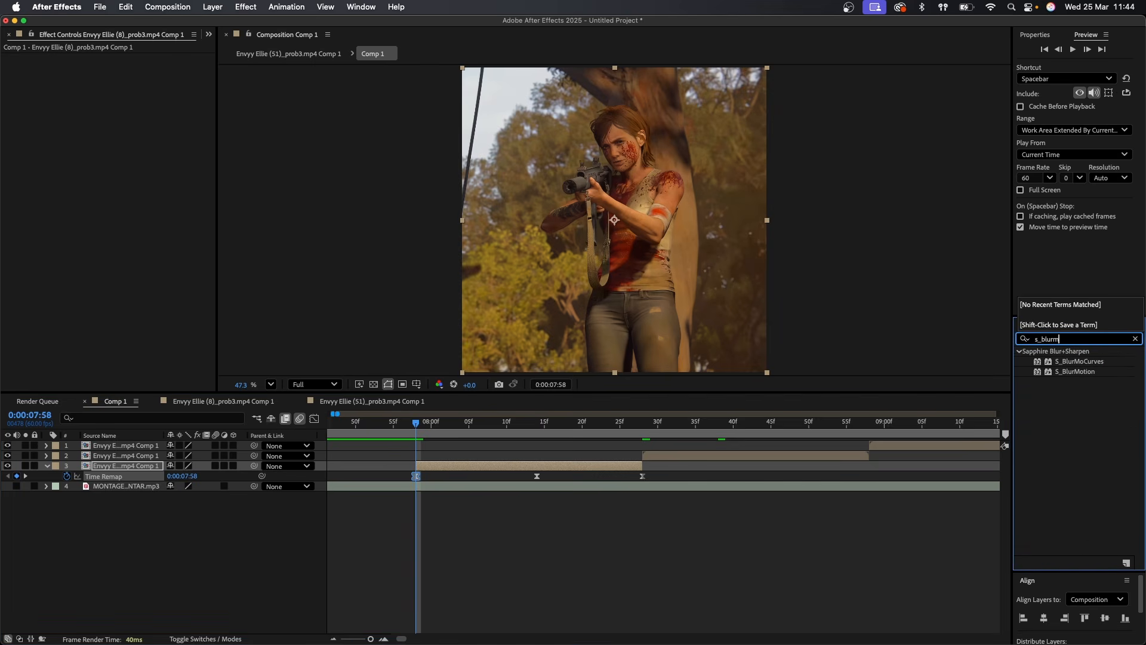
pyautogui.moveTo(1080, 361); pyautogui.dragTo(489, 465)
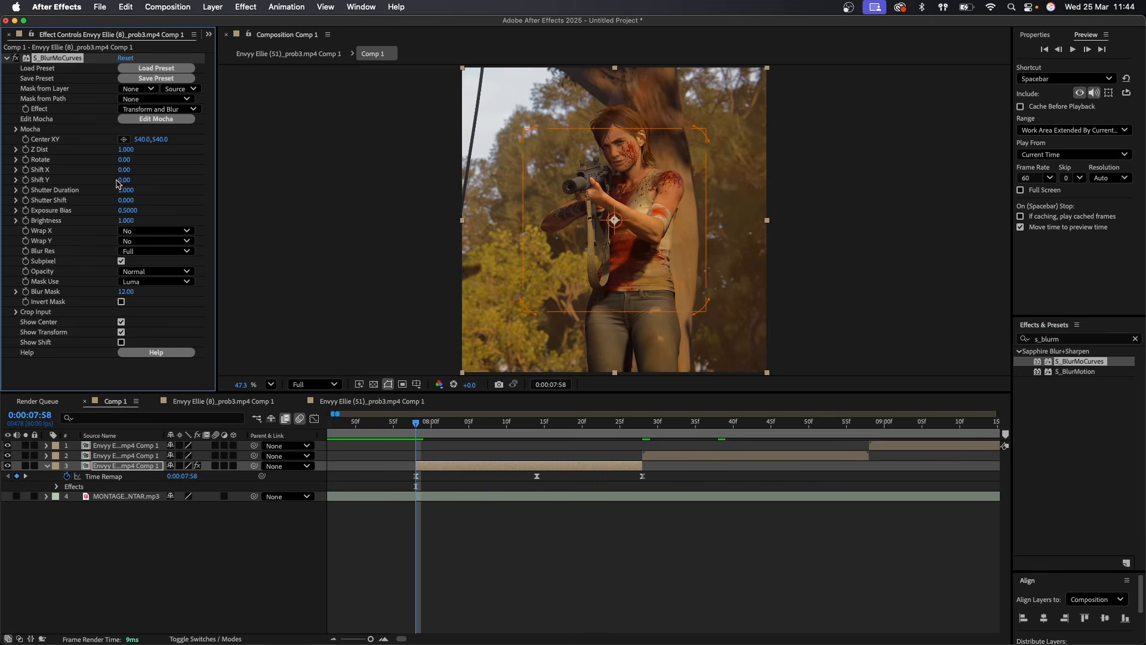
# Step: Add a Z Dist keyframe at the layer's start, 0:00:07:58, and set Z Dist to 0.6 at 0:00:08:14
pyautogui.click(25, 149)
pyautogui.press('u')
pyautogui.click(499, 432)
pyautogui.moveTo(499, 434); pyautogui.dragTo(537, 431)
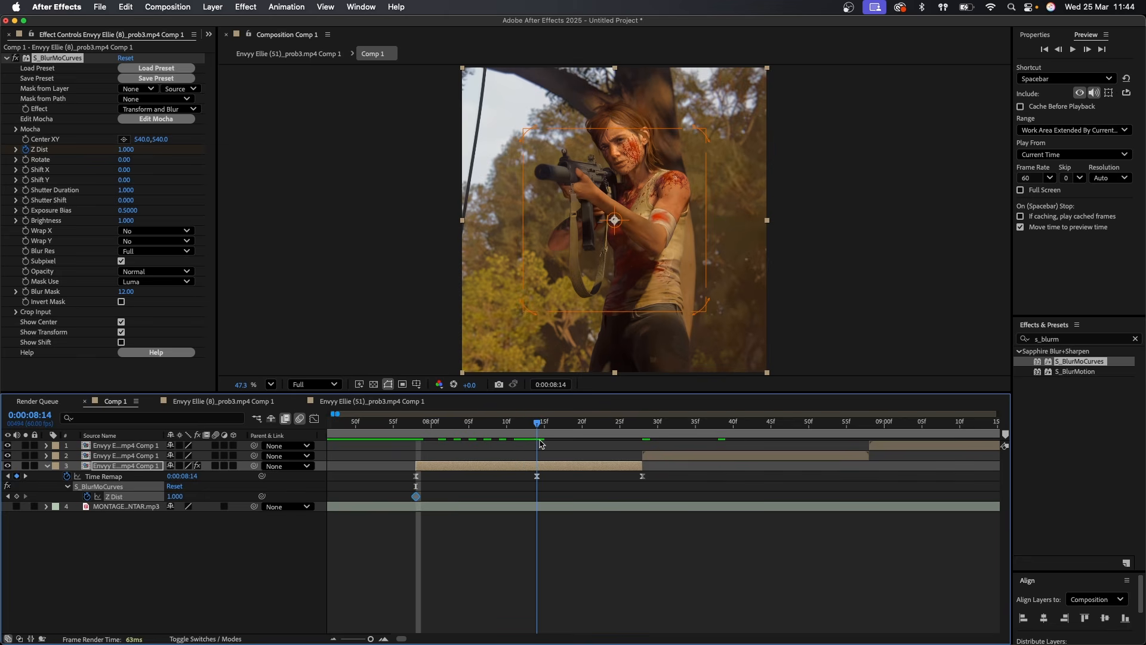
pyautogui.click(125, 149)
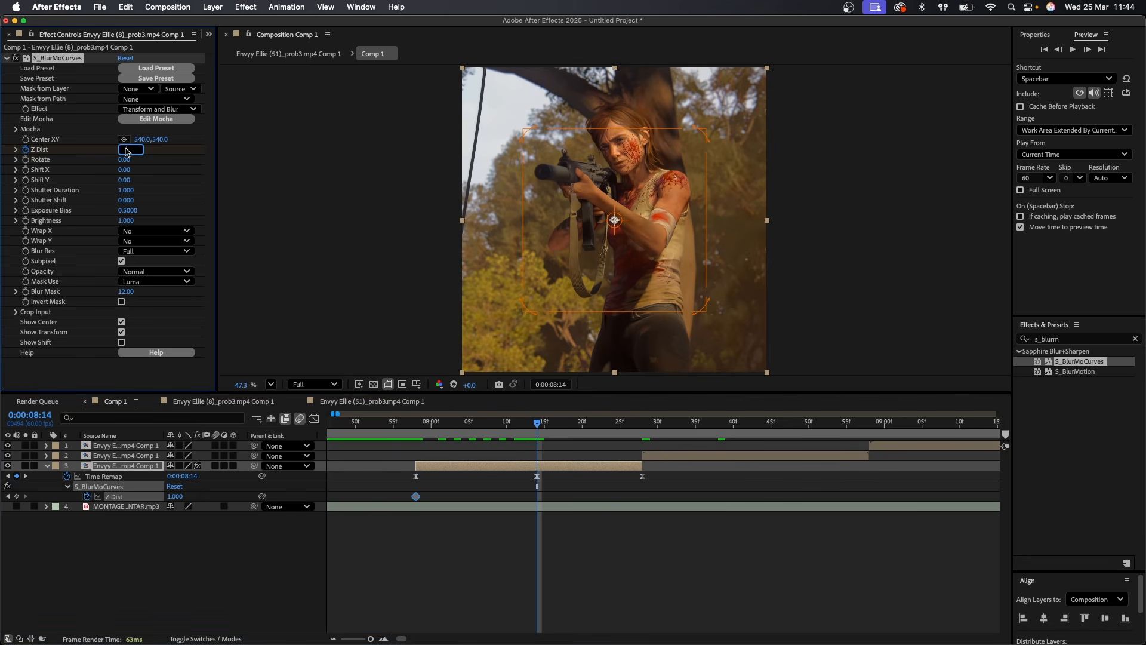
pyautogui.press('Return')
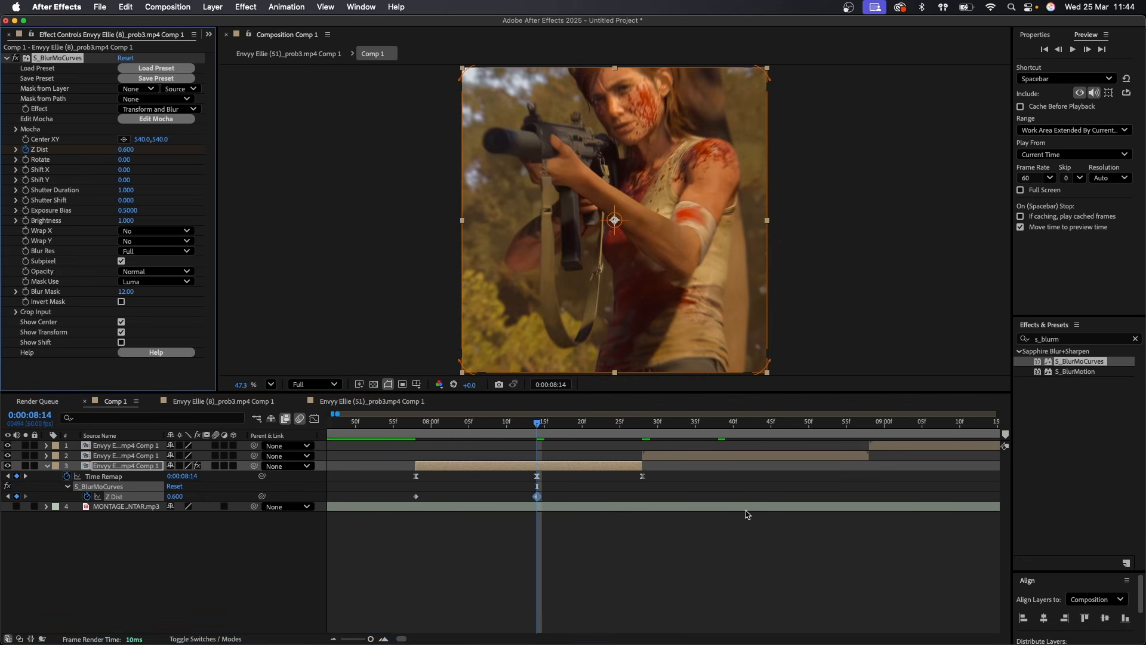
# Step: Move the S_BlurMoCurves centre onto the character's face at about 531.5, 254.7, and set Z Dist to 1 at 0:00:08:28
pyautogui.moveTo(614, 220); pyautogui.dragTo(609, 154)
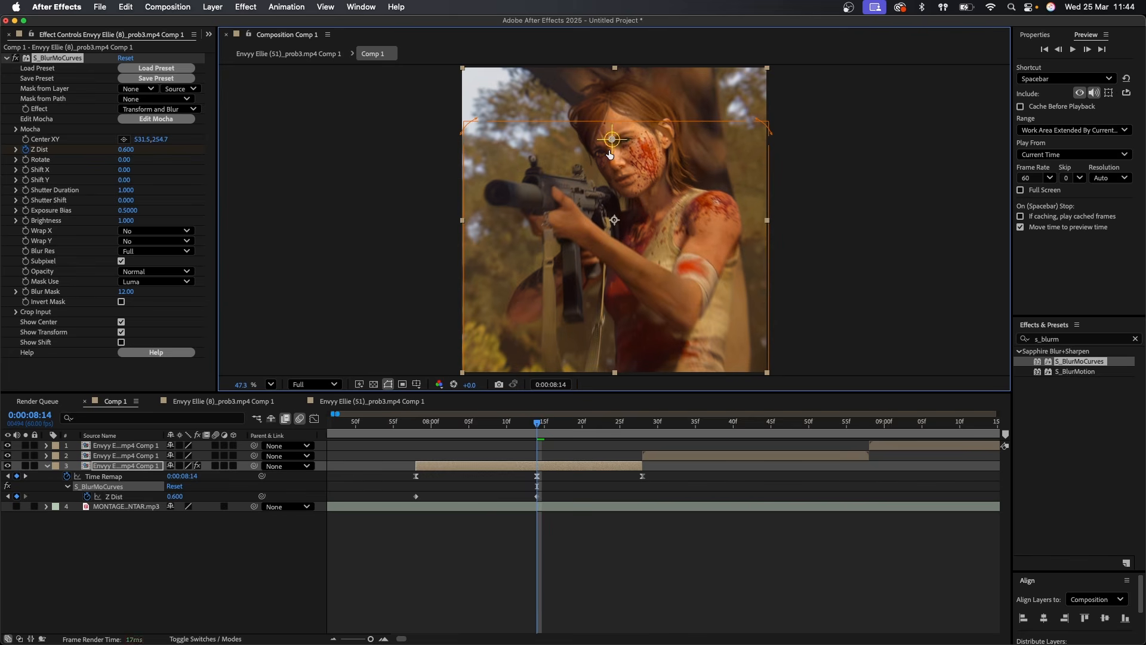
pyautogui.click(639, 425)
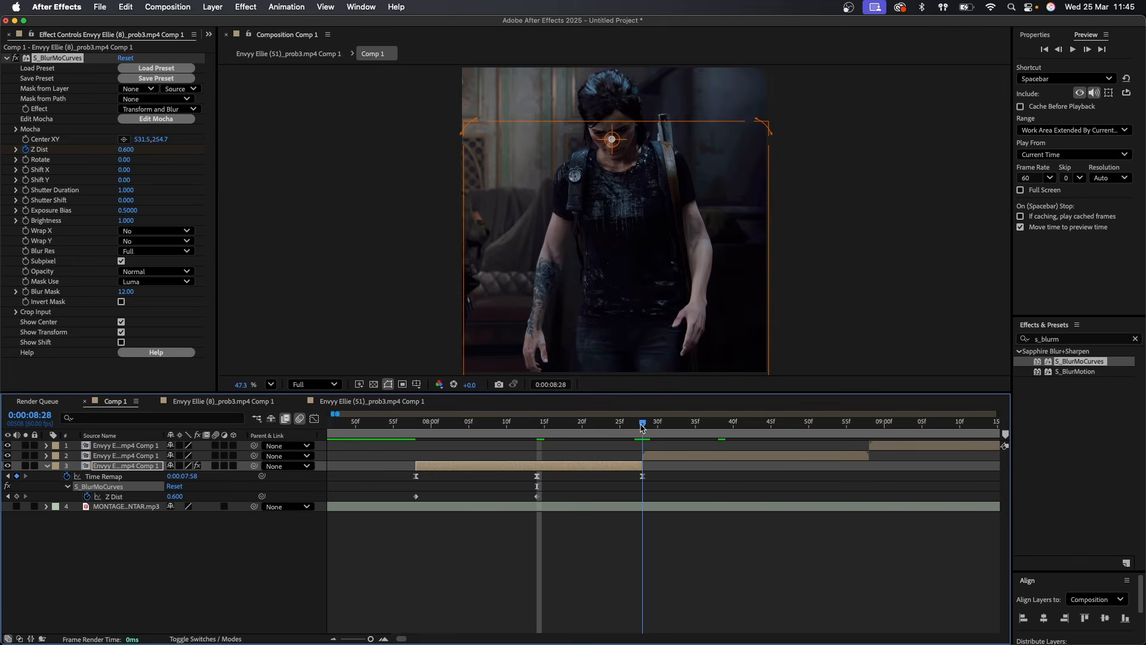
pyautogui.click(126, 150)
pyautogui.write('1')
pyautogui.press('Return')
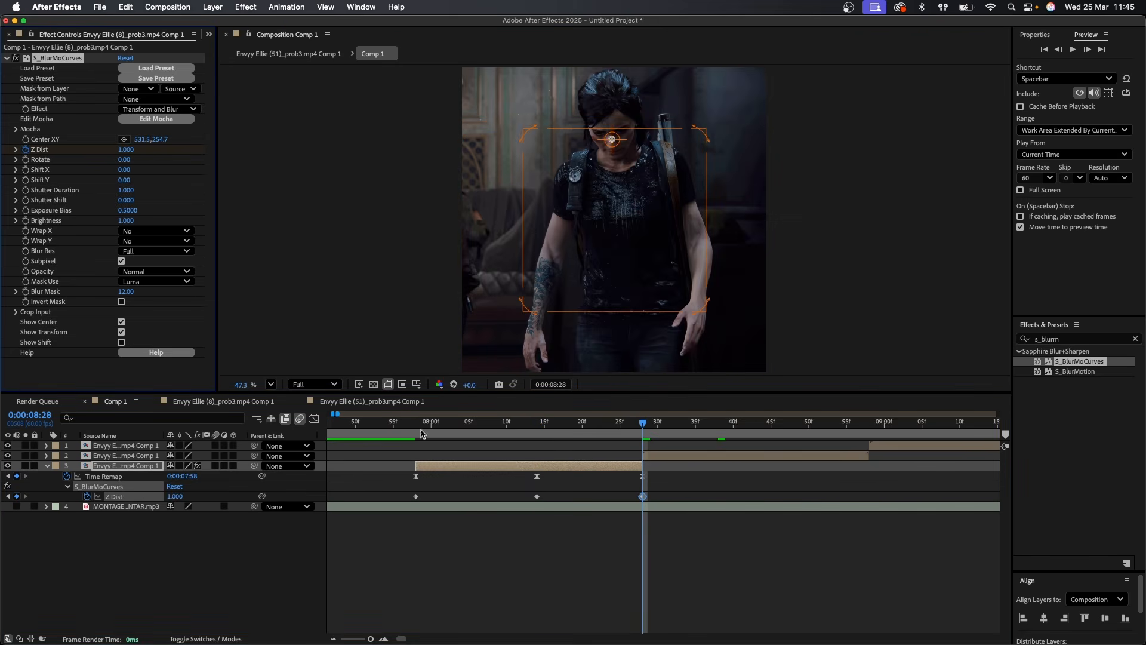
# Step: Apply Easy Ease to all three Z Dist keyframes of the S_BlurMoCurves effect
pyautogui.moveTo(658, 493); pyautogui.dragTo(394, 501)
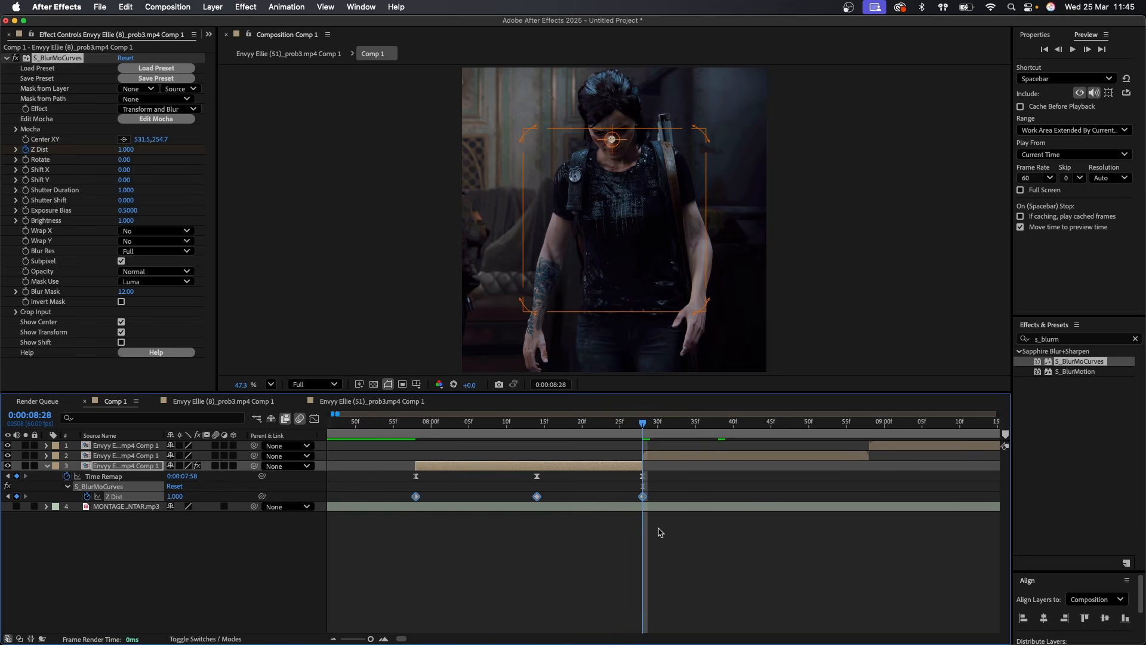
pyautogui.rightClick(417, 499)
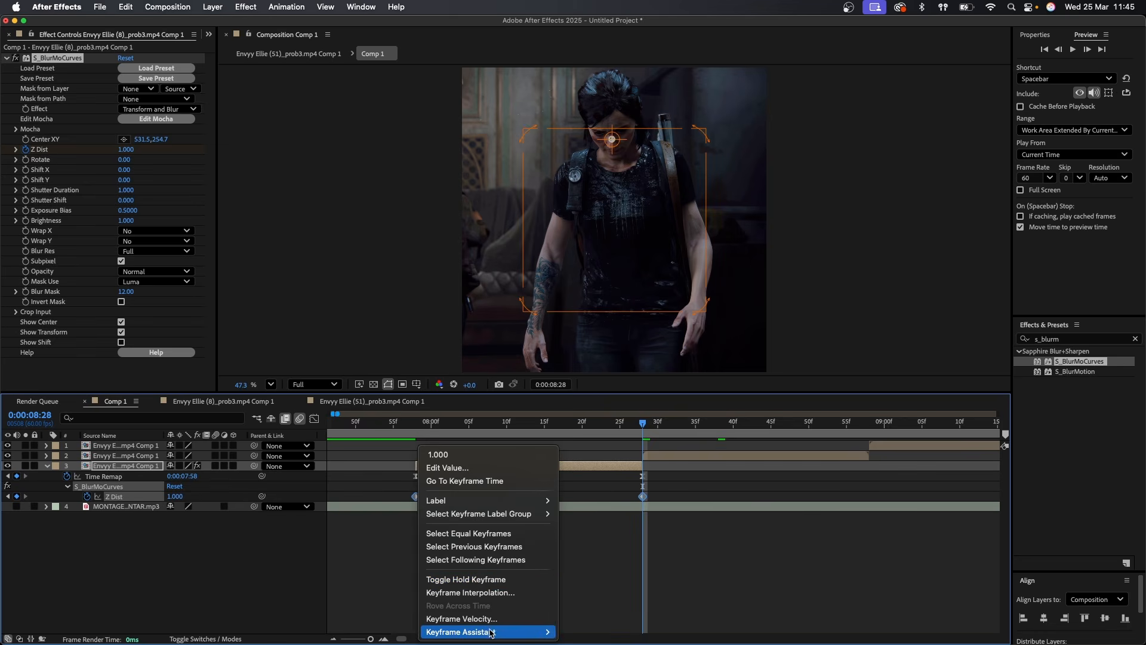
pyautogui.moveTo(511, 621)
pyautogui.click(642, 503)
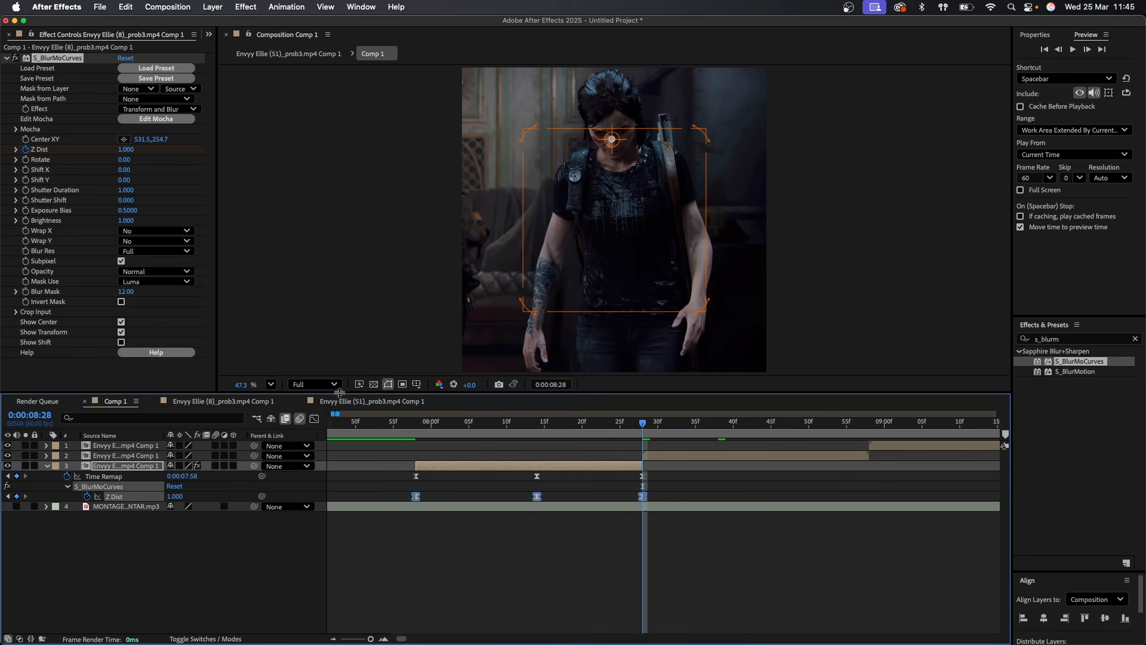
# Step: In the Z Dist value graph, bend the inner handles of the last and first keyframes steeply downward into a U-shaped curve
pyautogui.click(314, 419)
pyautogui.click(537, 603)
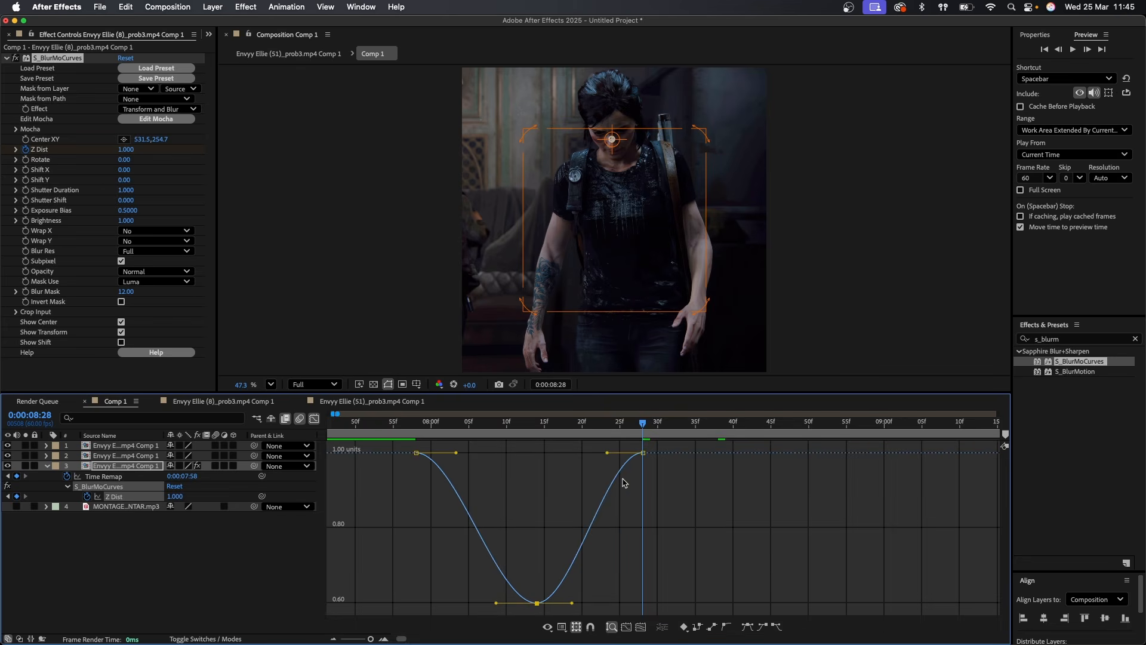
pyautogui.moveTo(610, 454); pyautogui.dragTo(691, 565)
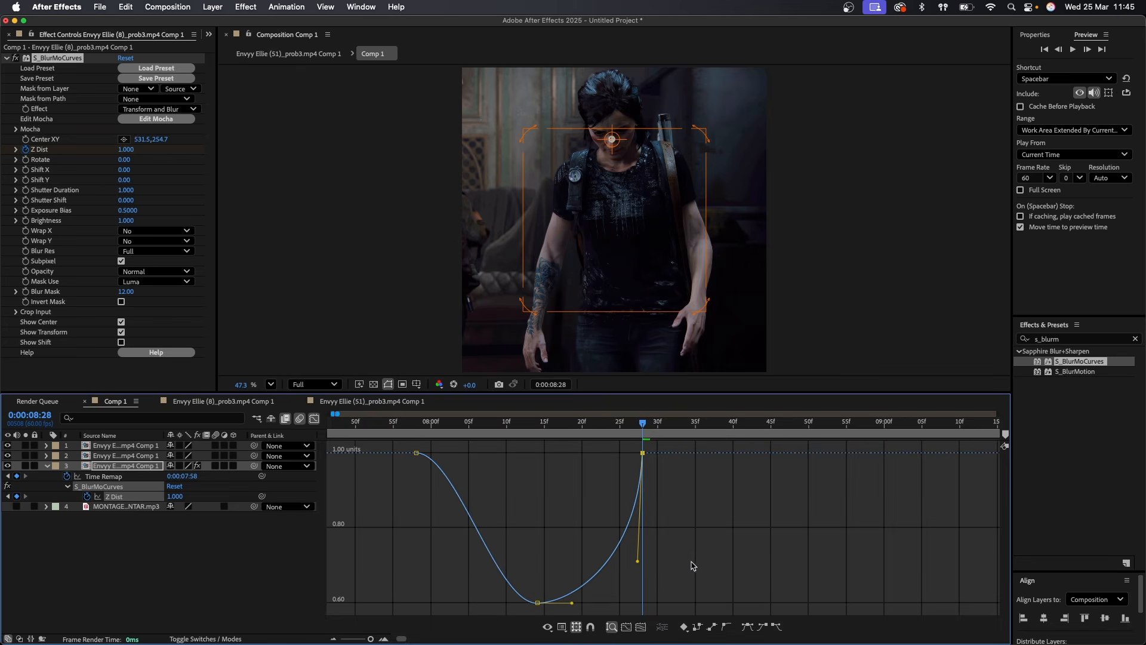
pyautogui.click(416, 453)
pyautogui.moveTo(457, 452); pyautogui.dragTo(420, 551)
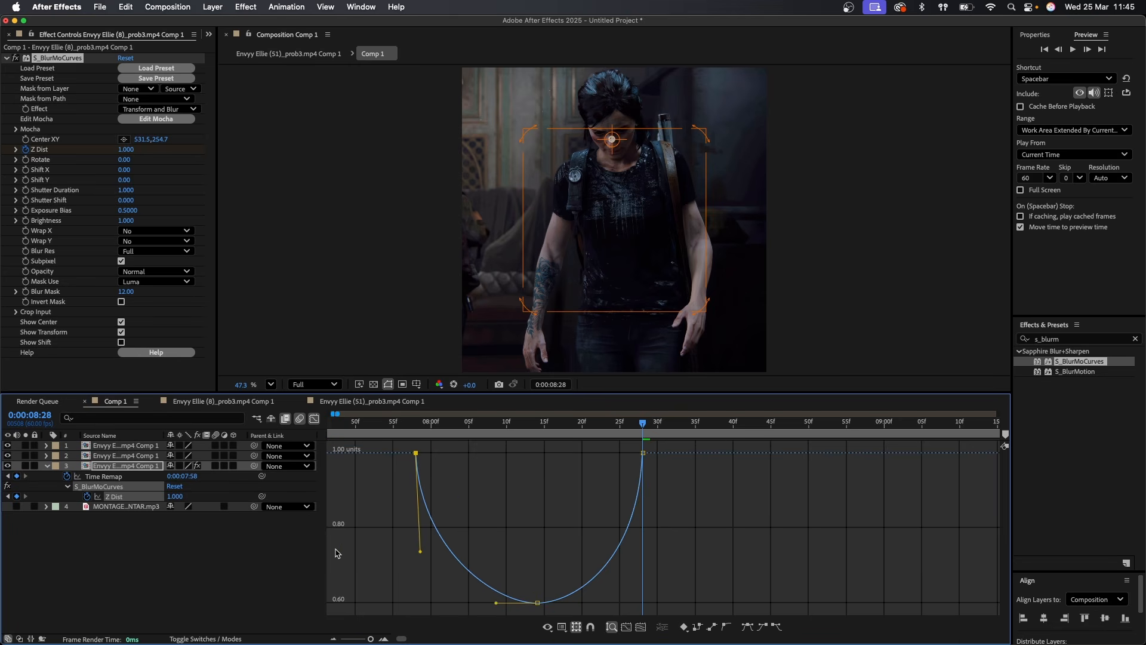
# Step: Lengthen and slightly raise both handles of the lowest Z Dist keyframe, fine-tune the last keyframe's handle, and leave the graph view
pyautogui.click(534, 604)
pyautogui.click(600, 601)
pyautogui.click(536, 603)
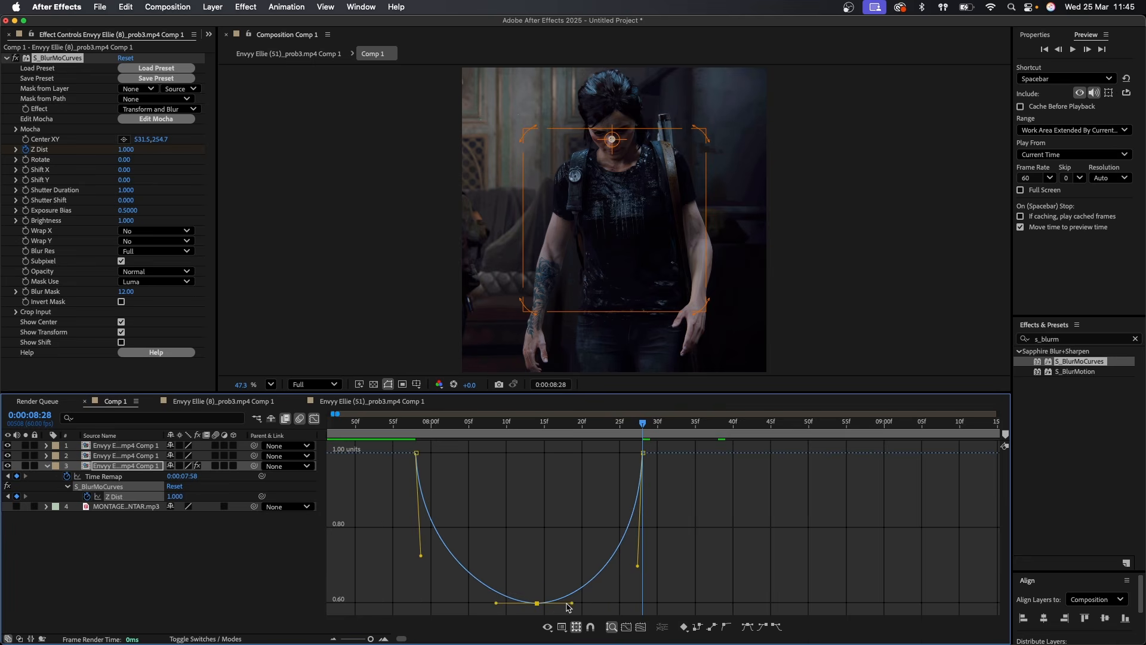
pyautogui.moveTo(575, 603); pyautogui.dragTo(589, 600)
pyautogui.moveTo(495, 603); pyautogui.dragTo(488, 600)
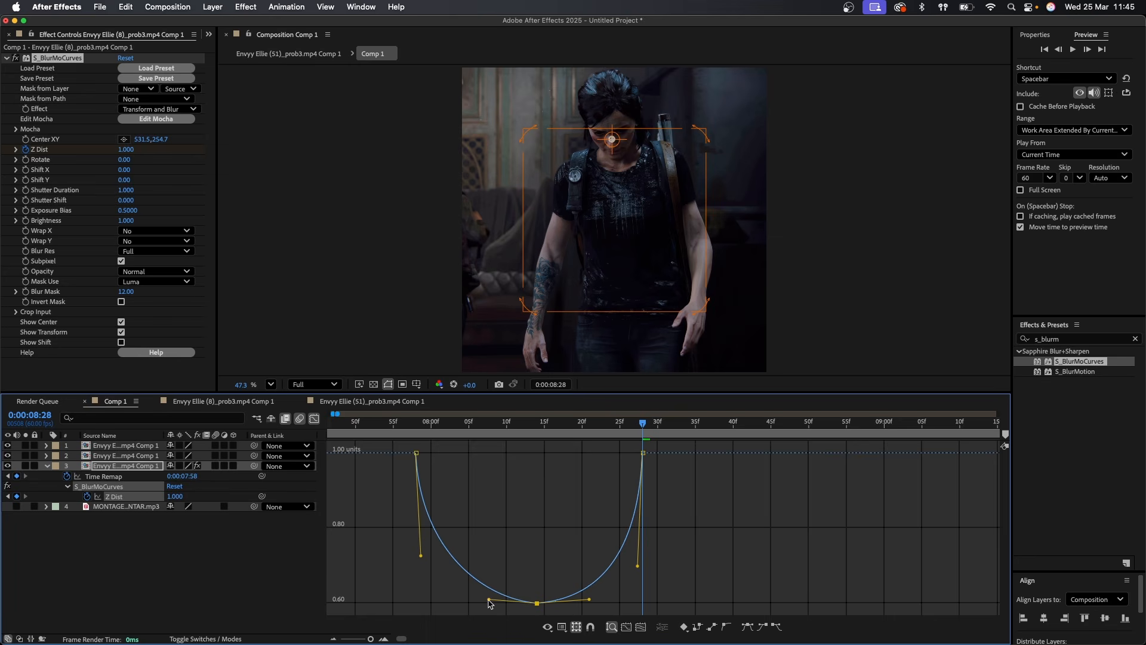
pyautogui.moveTo(638, 567); pyautogui.dragTo(639, 571)
pyautogui.click(314, 418)
# Step: Preview the first clip's zoom and time-remap motion from just before its start at 0:00:07:56
pyautogui.click(380, 426)
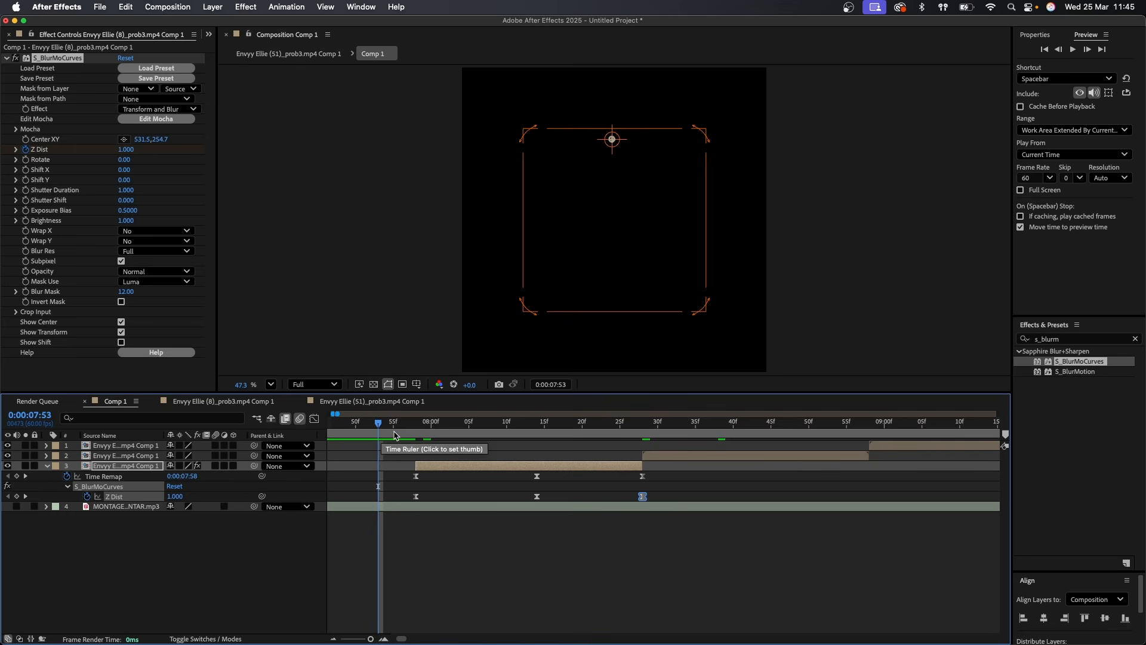
pyautogui.click(402, 435)
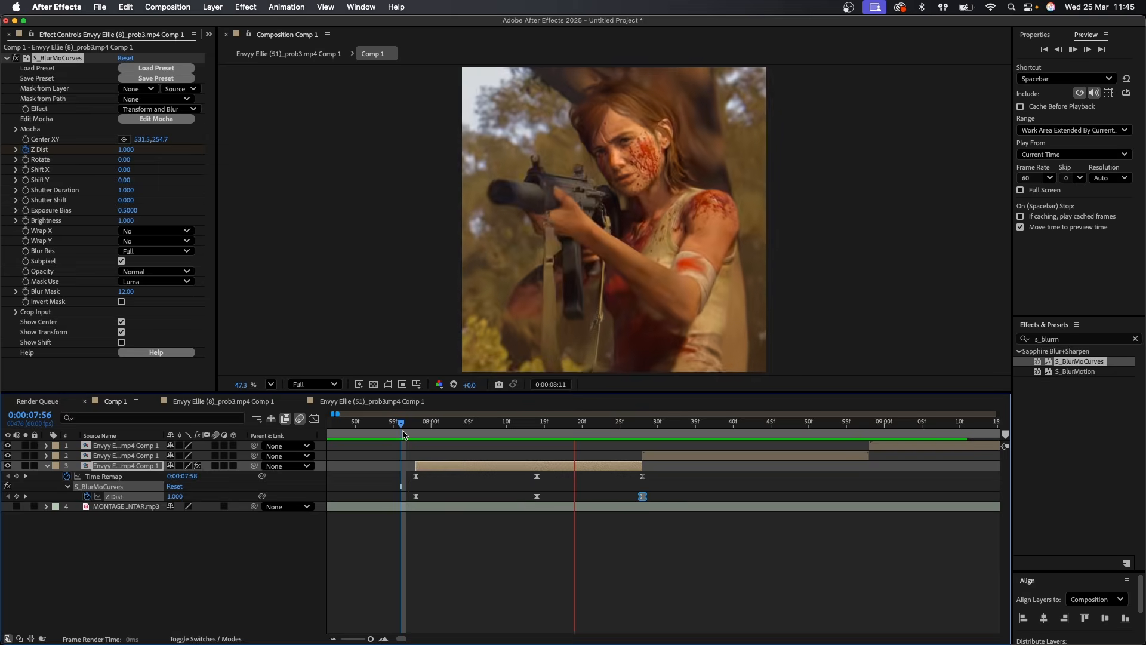
pyautogui.press('space')
# Step: Enable time remapping on the Envyy Ellie (51) pre-composition and add a Time Remap keyframe at 0:00:08:44
pyautogui.click(715, 458)
pyautogui.press('i')
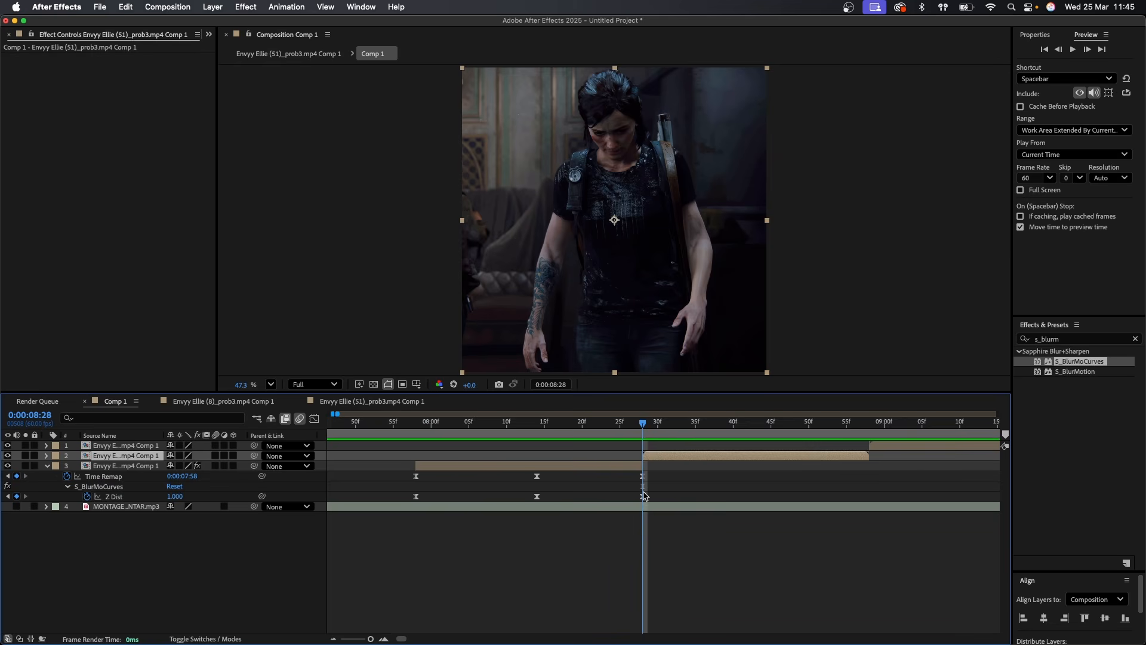
pyautogui.hscroll(3, 645, 496)
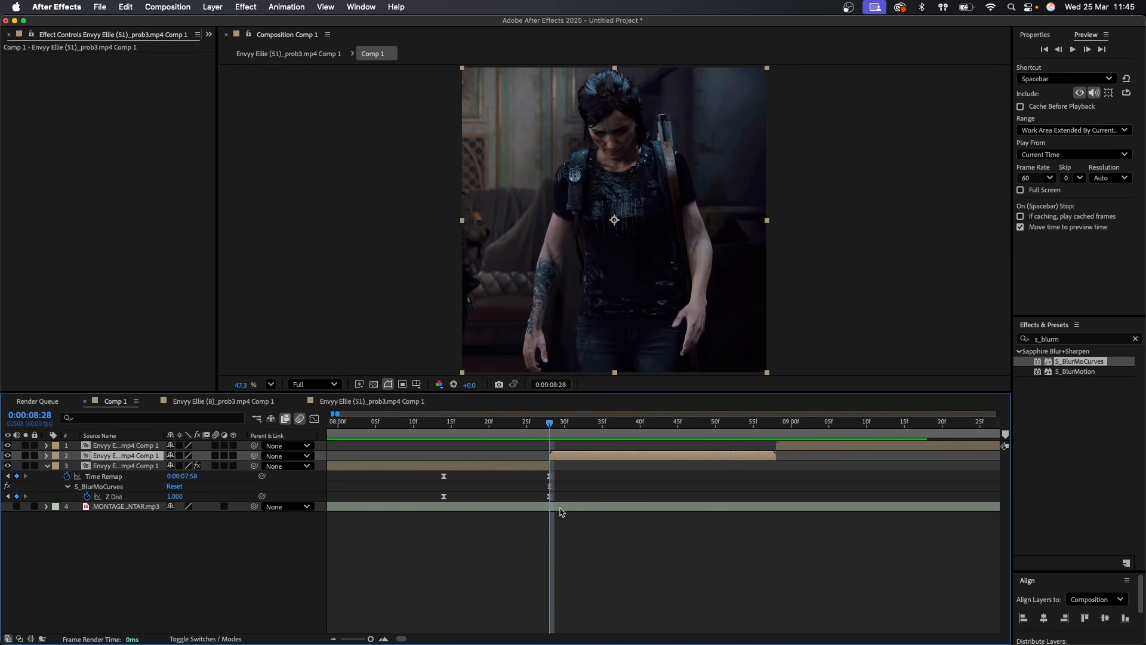
pyautogui.rightClick(479, 458)
pyautogui.moveTo(573, 343)
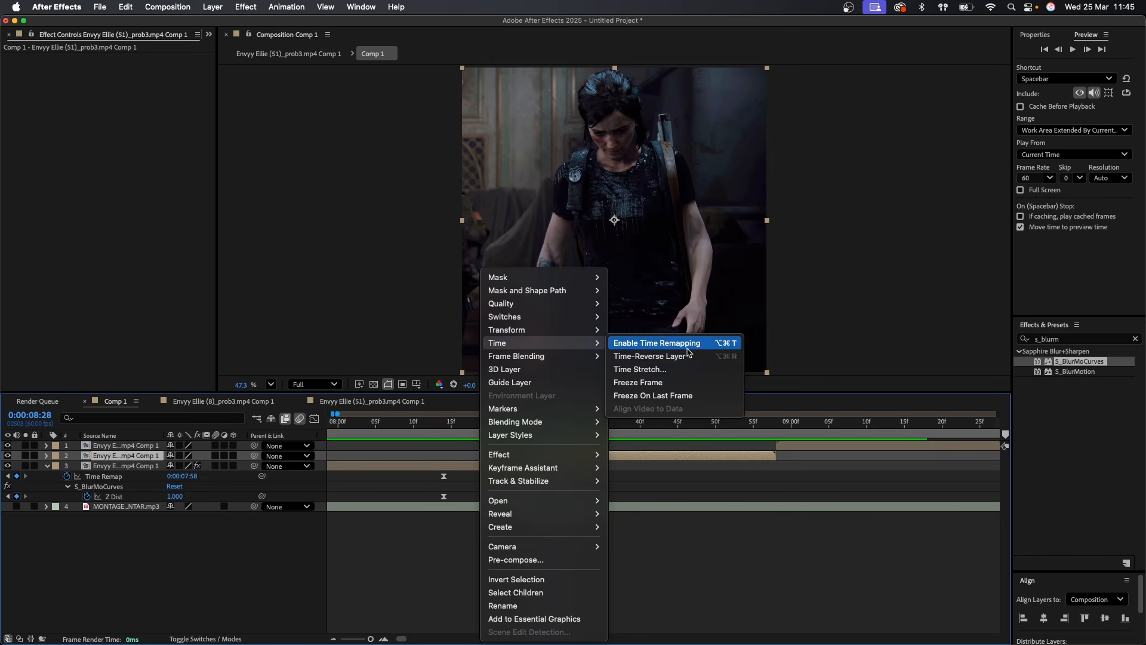
pyautogui.click(686, 395)
pyautogui.moveTo(634, 425); pyautogui.dragTo(670, 444)
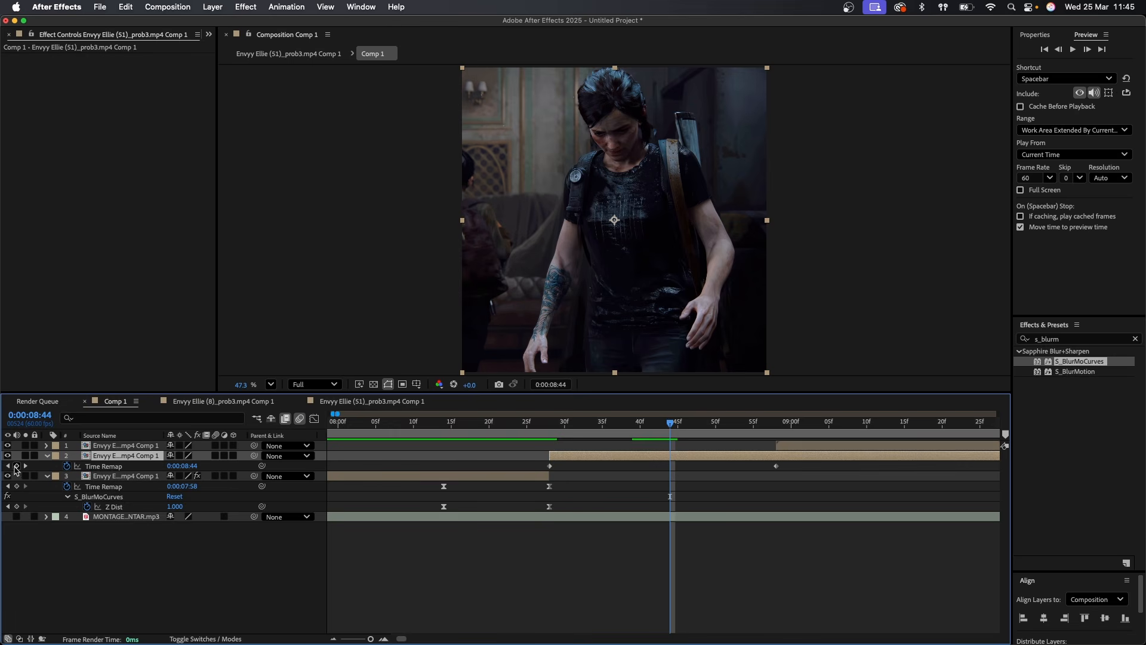
pyautogui.click(17, 466)
# Step: Delete the Envyy Ellie (51) layer's Time Remap keyframe at 0:00:08:58 and paste a copy of its first keyframe there
pyautogui.click(787, 446)
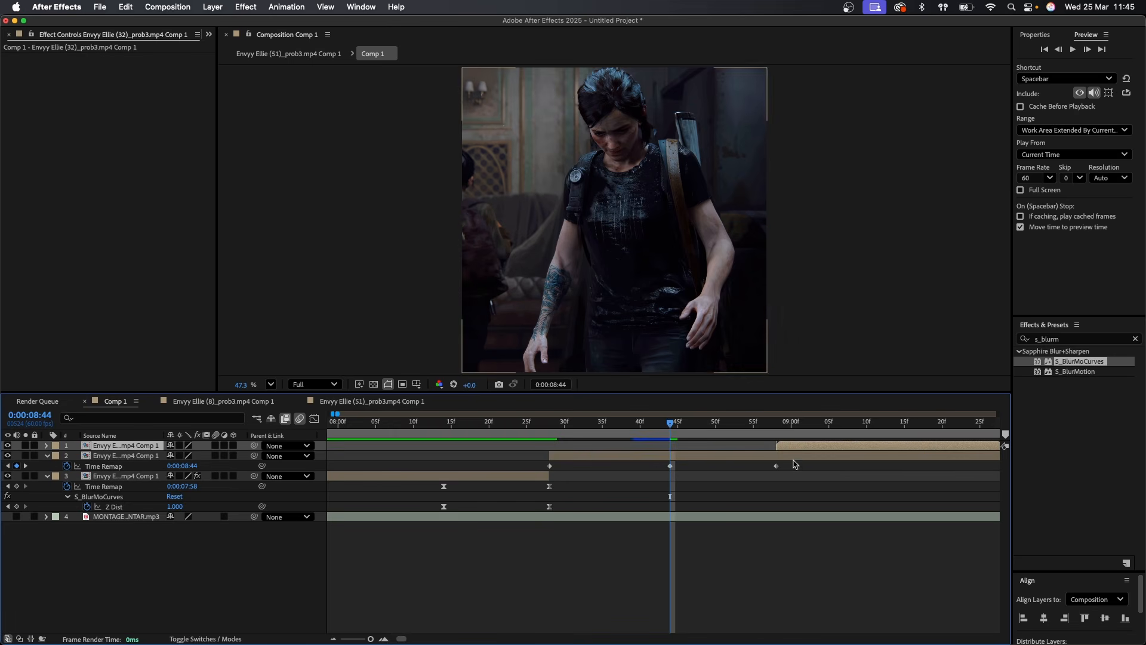
pyautogui.press('k')
pyautogui.click(776, 465)
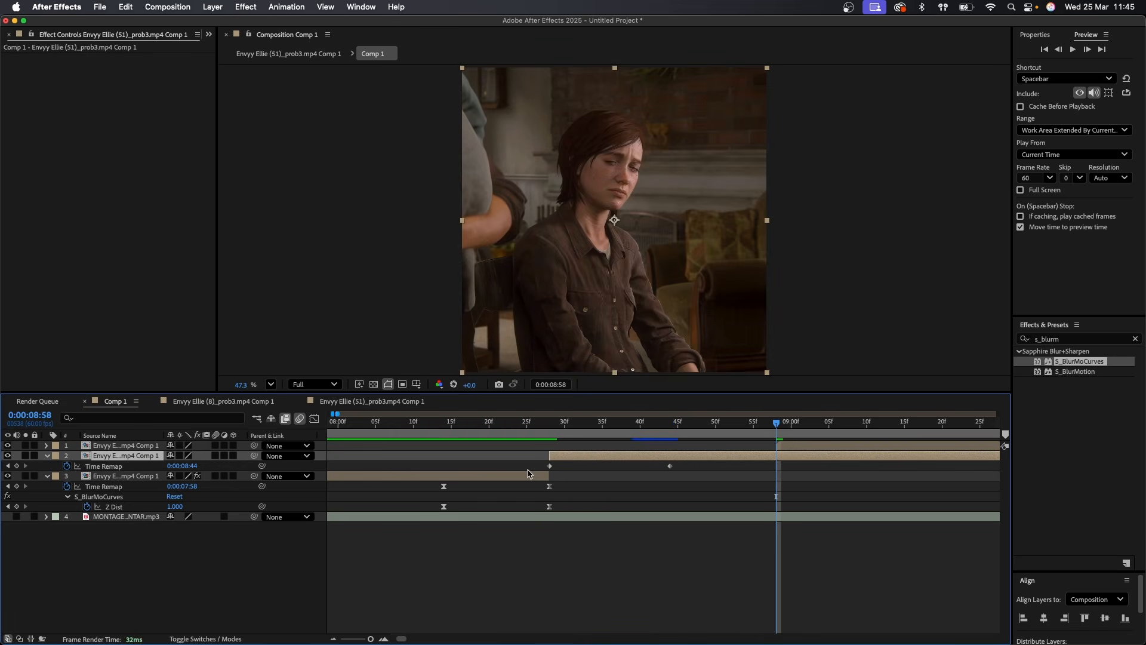
pyautogui.click(549, 466)
pyautogui.press('super+c')
pyautogui.press('super+v')
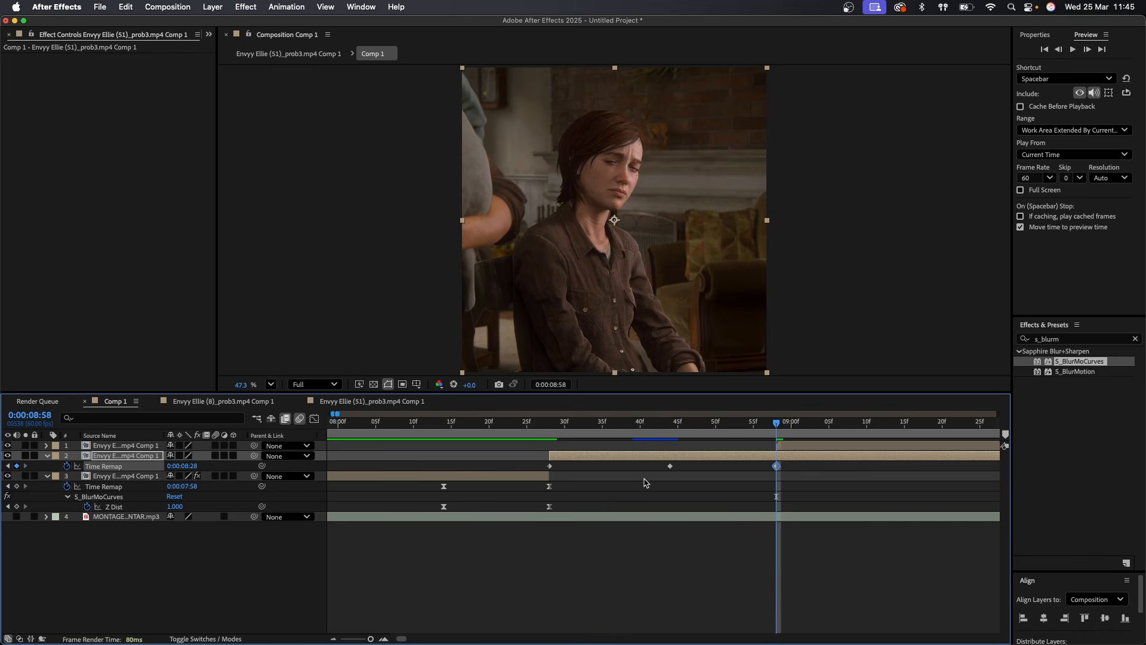
pyautogui.click(659, 484)
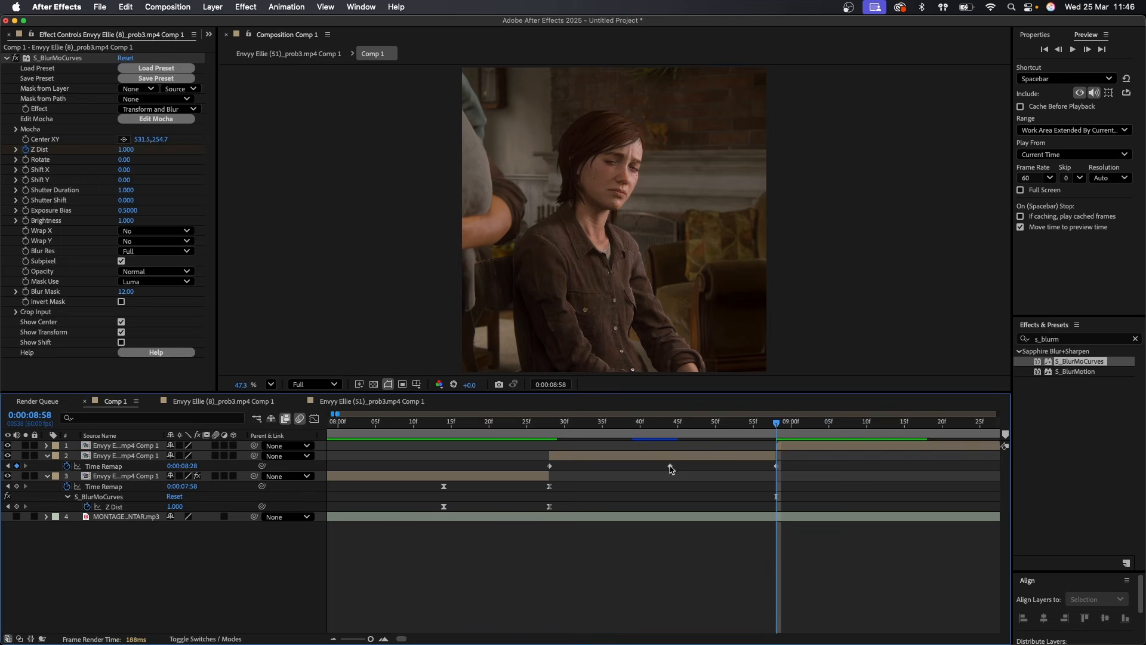
pyautogui.click(670, 466)
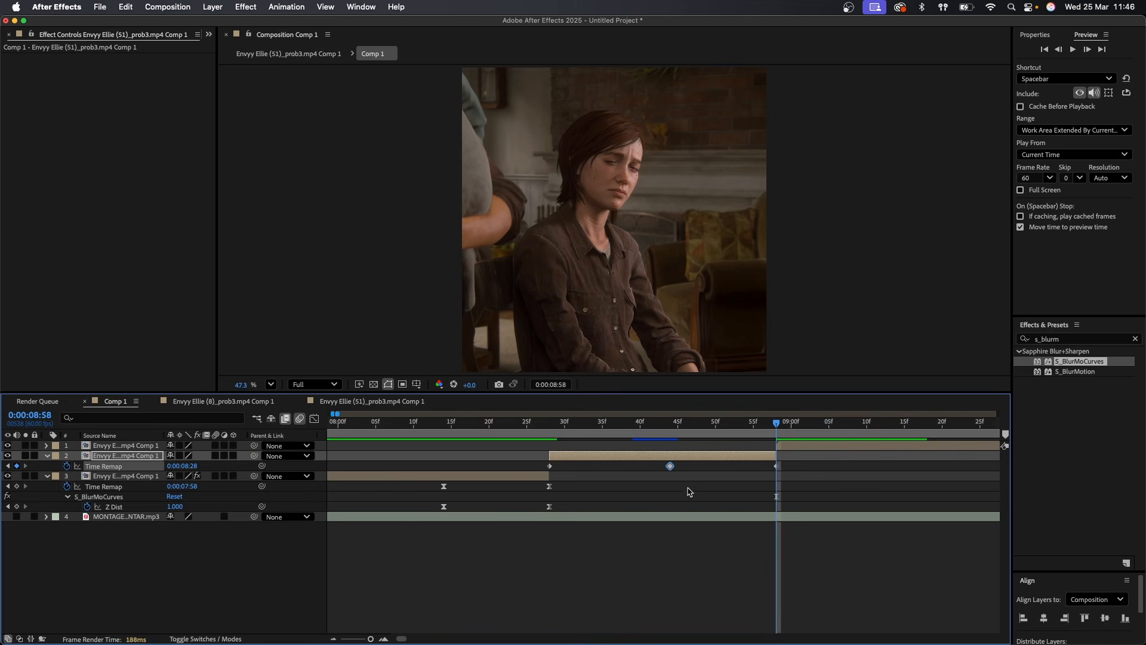
pyautogui.moveTo(670, 467); pyautogui.dragTo(660, 476)
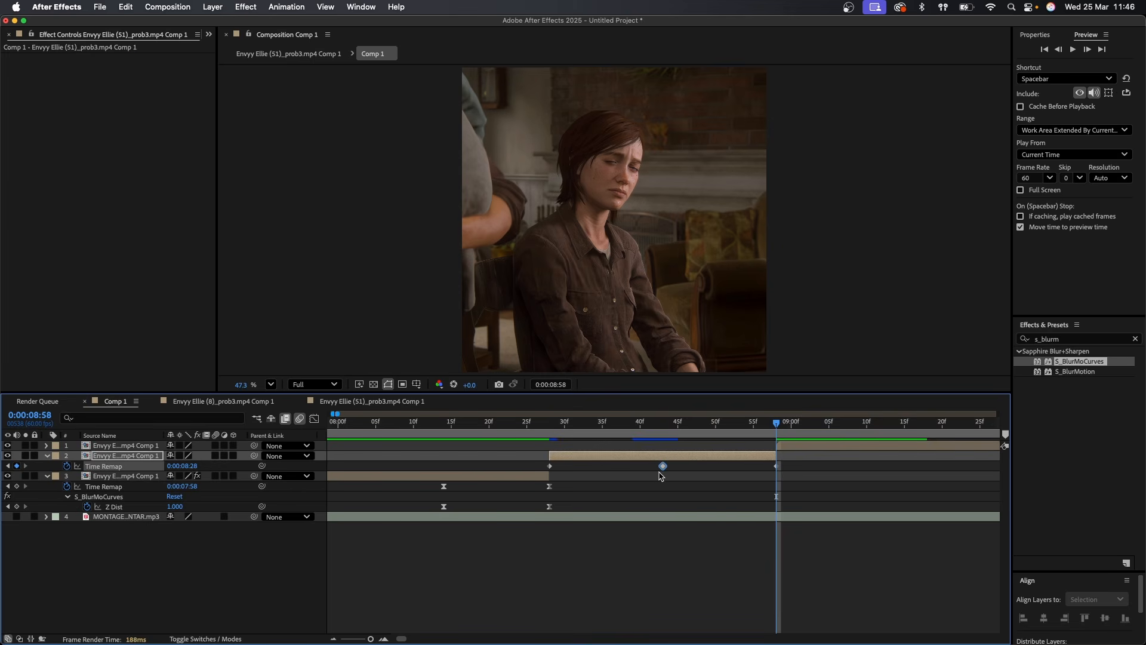
pyautogui.click(660, 475)
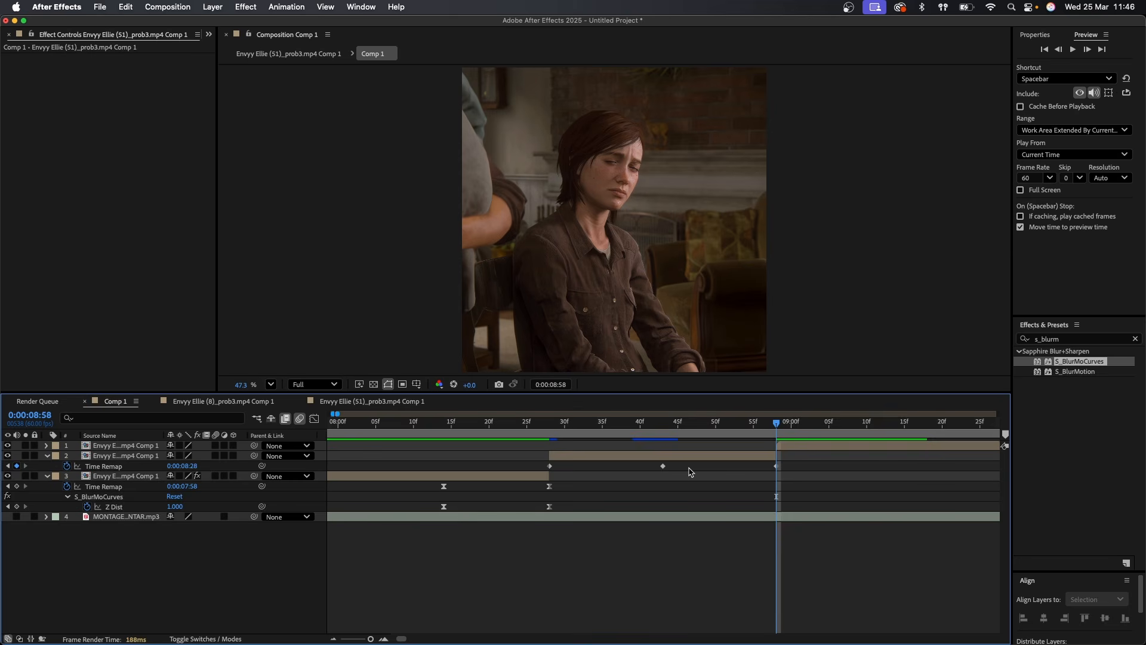
pyautogui.moveTo(663, 467); pyautogui.dragTo(667, 474)
pyautogui.click(667, 476)
# Step: Apply Easy Ease to all three Time Remap keyframes of the Envyy Ellie (51) layer
pyautogui.moveTo(800, 474); pyautogui.dragTo(512, 462)
pyautogui.rightClick(550, 469)
pyautogui.moveTo(592, 634)
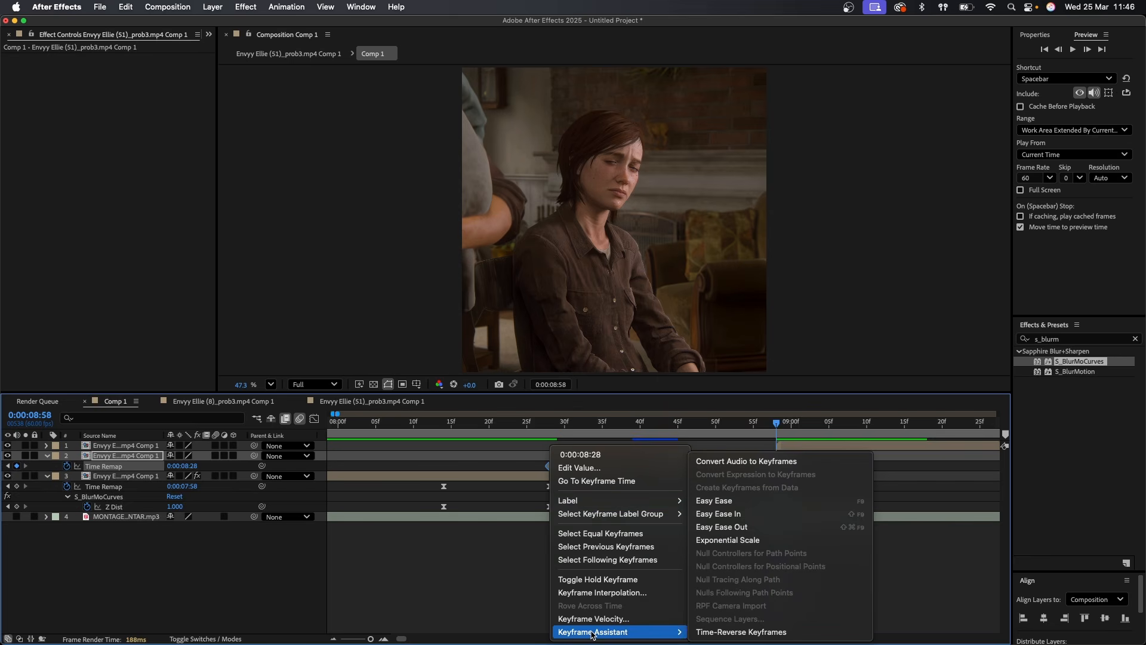
pyautogui.click(732, 501)
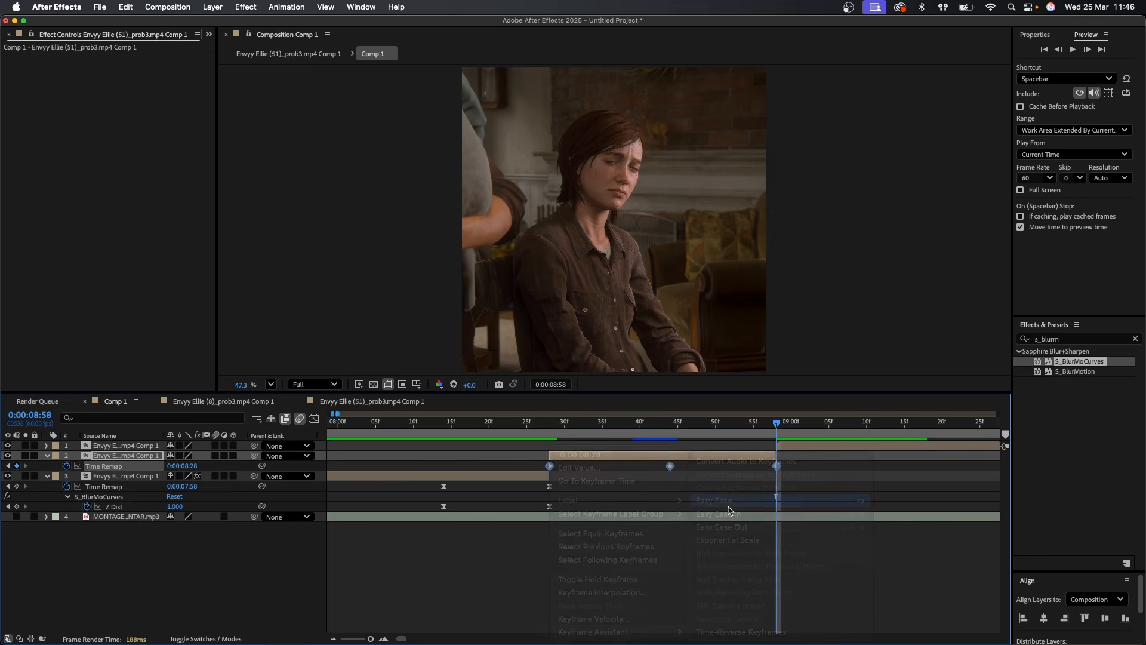
# Step: In the Time Remap graph, stretch the peak's handles to 0:00:08:28 and 0:00:08:58 and make the first and last keyframes' handles steep
pyautogui.click(314, 418)
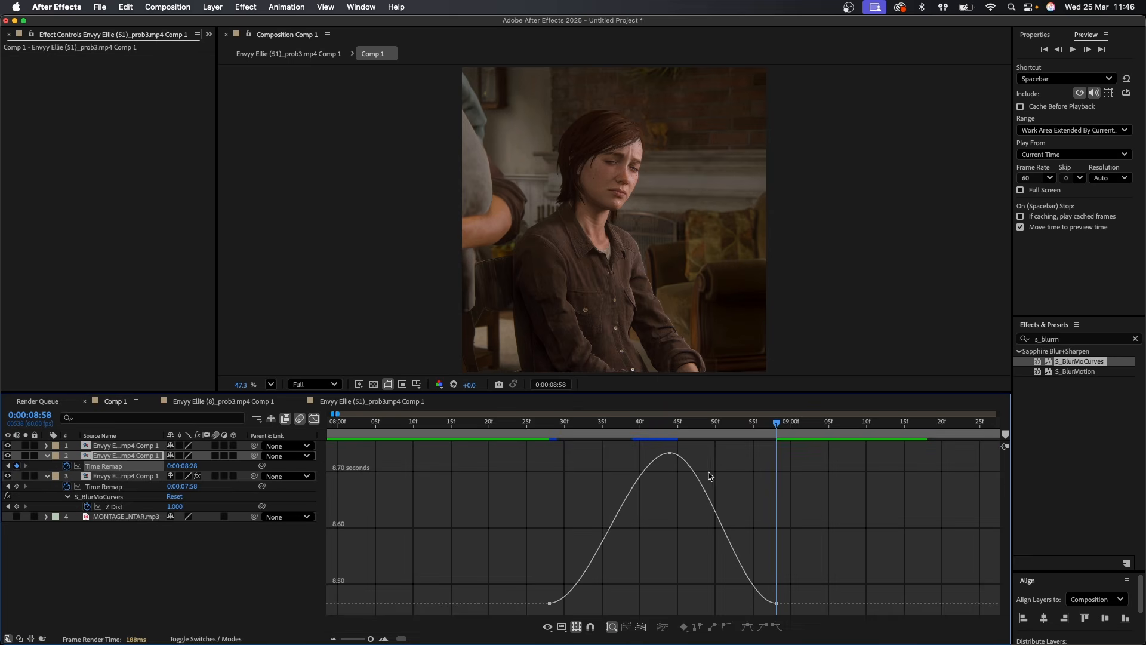
pyautogui.click(669, 453)
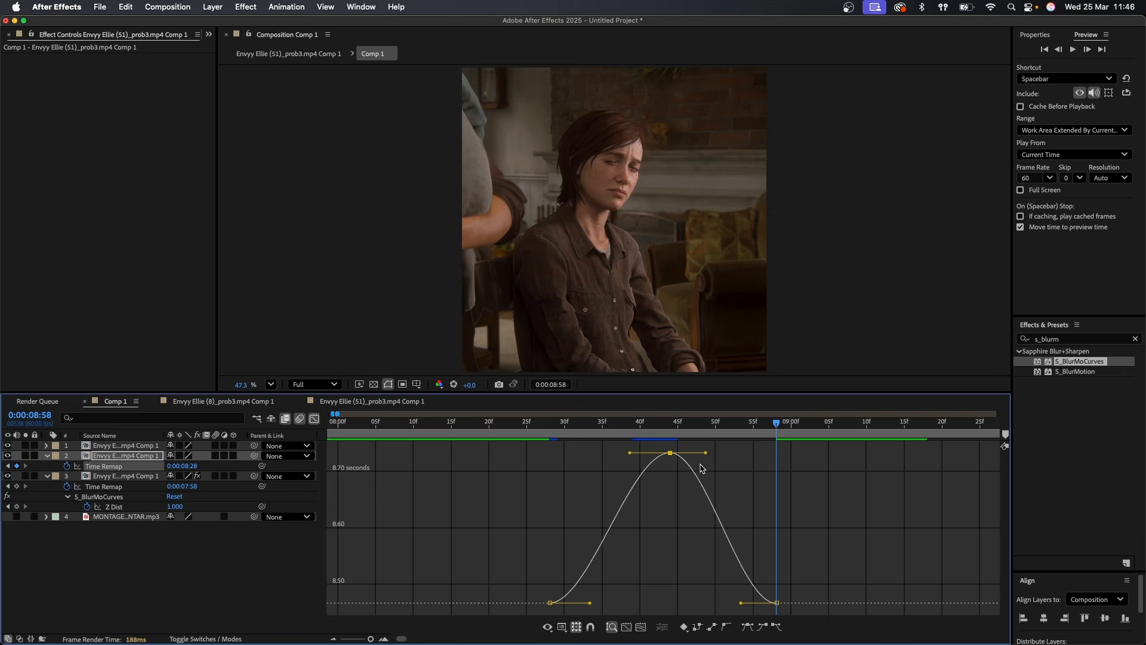
pyautogui.moveTo(707, 453); pyautogui.dragTo(835, 465)
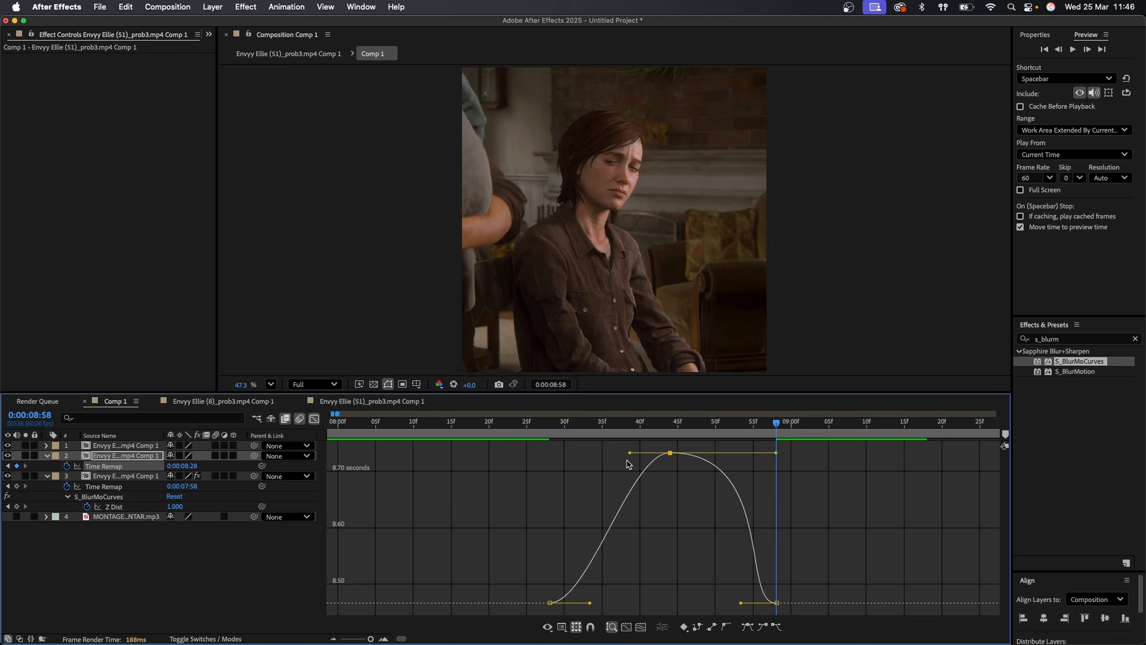
pyautogui.moveTo(629, 454); pyautogui.dragTo(550, 453)
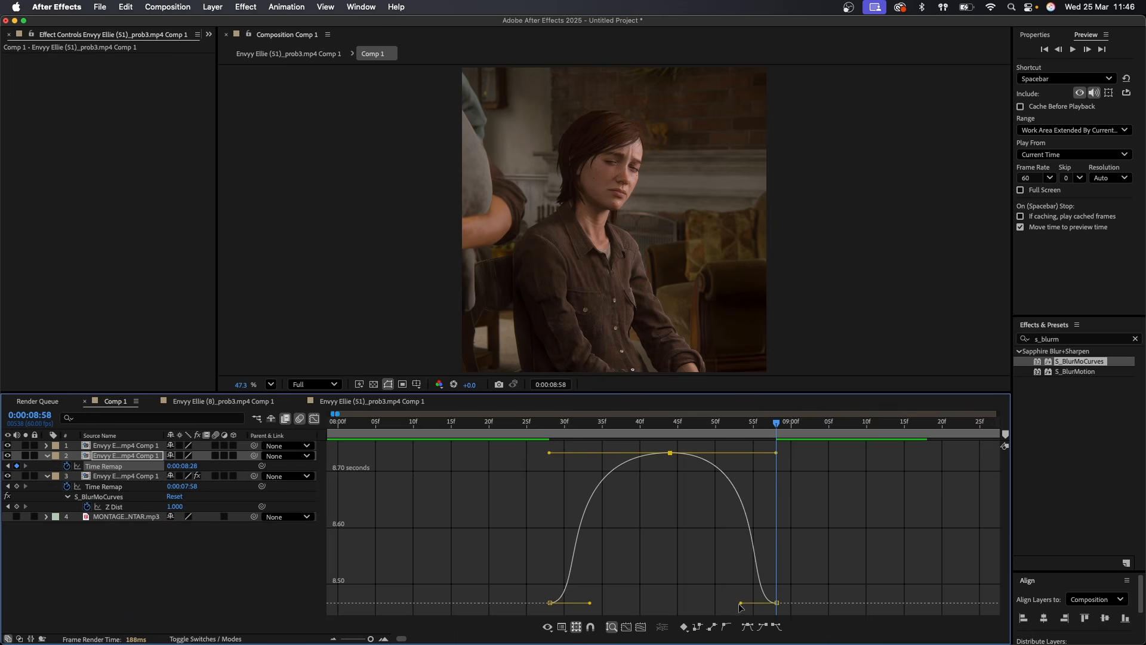
pyautogui.moveTo(740, 603); pyautogui.dragTo(775, 603)
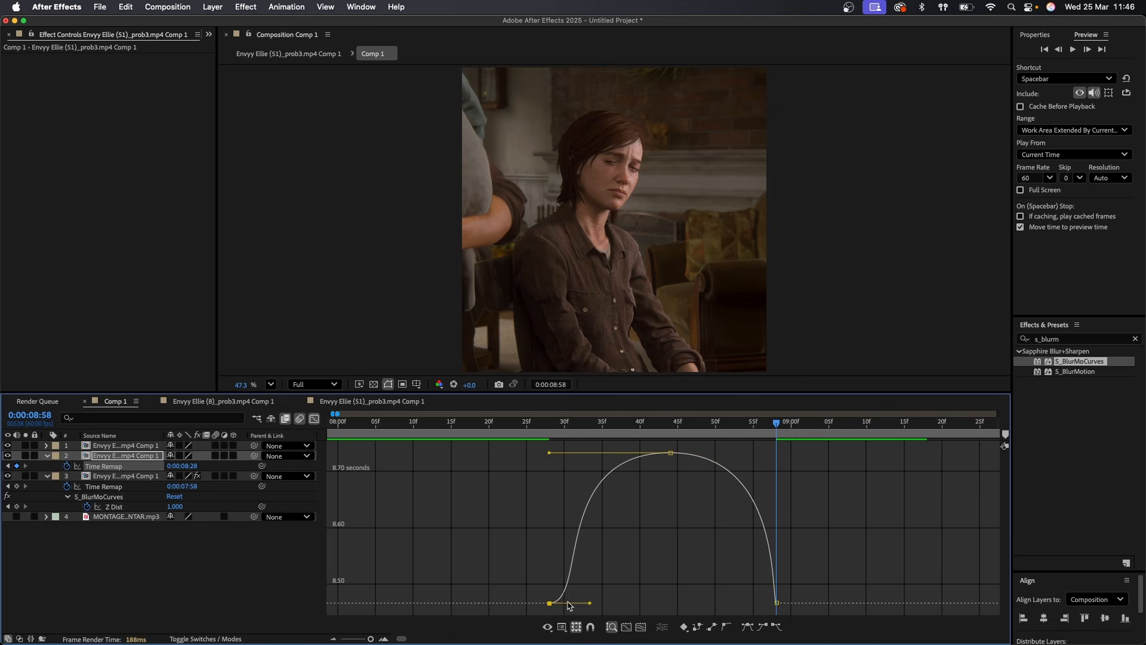
pyautogui.moveTo(589, 602); pyautogui.dragTo(549, 575)
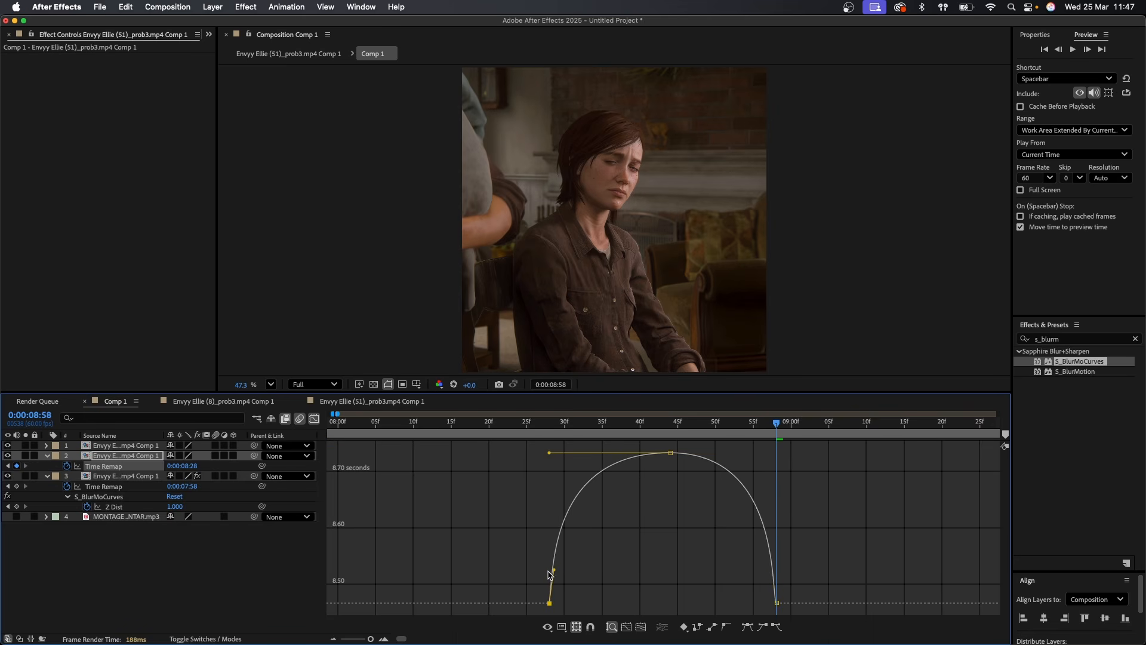
pyautogui.click(314, 419)
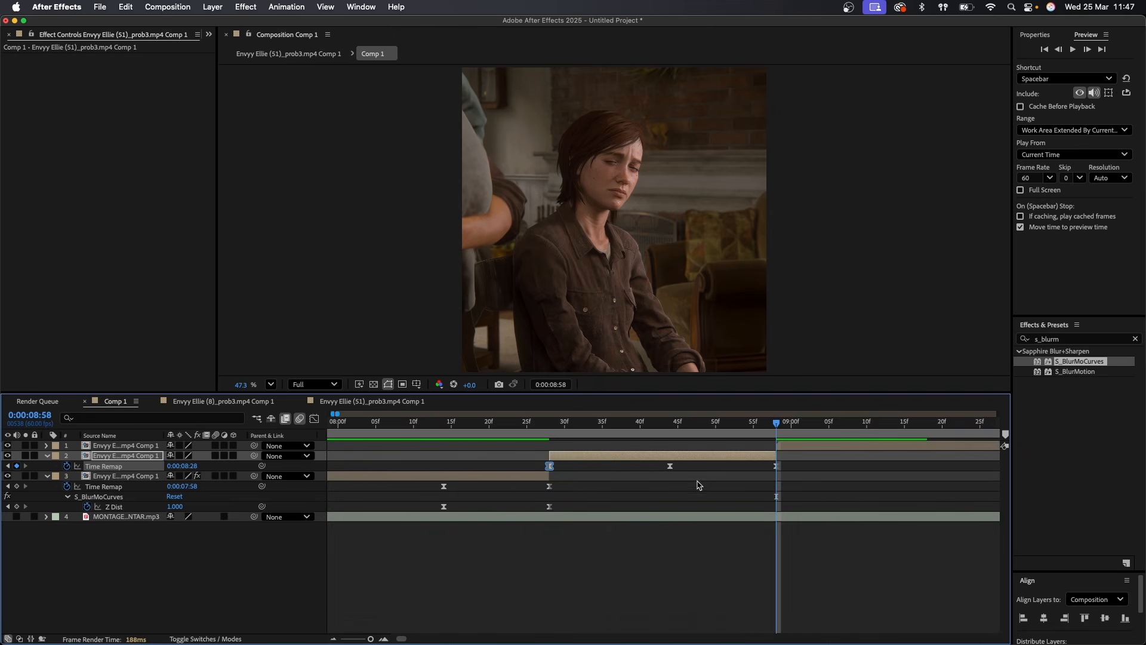
# Step: Apply S_BlurMoCurves to the Envyy Ellie (51) layer, keyframe its Z Dist at 0:00:08:28, and reveal the layer's keyframes
pyautogui.press('i')
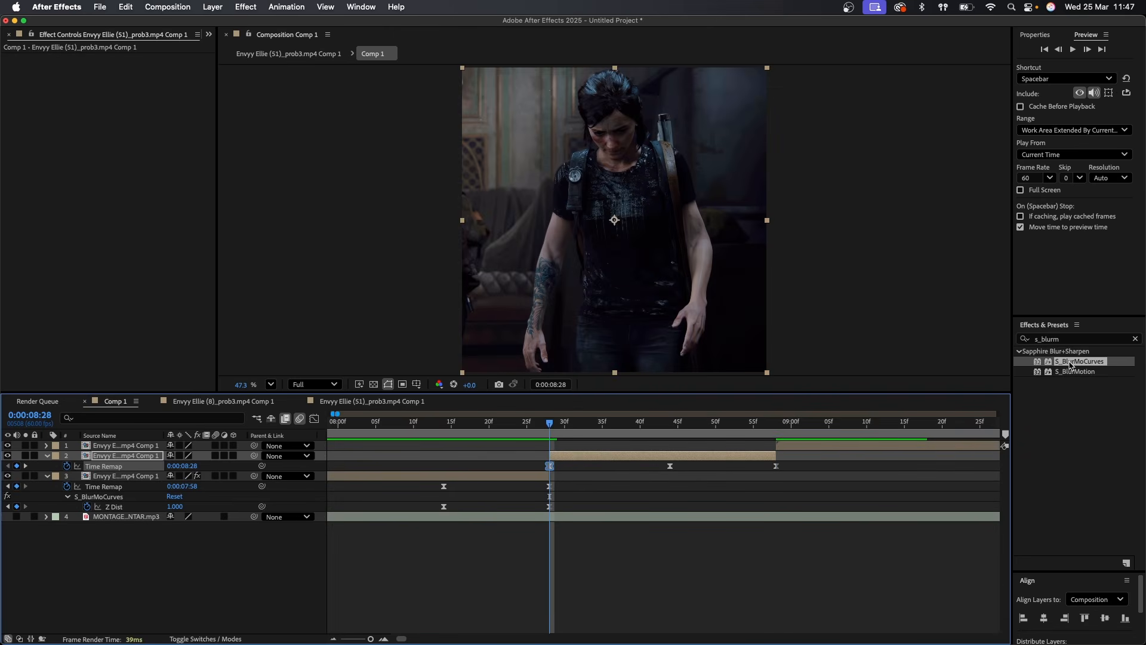
pyautogui.moveTo(1074, 362); pyautogui.dragTo(558, 462)
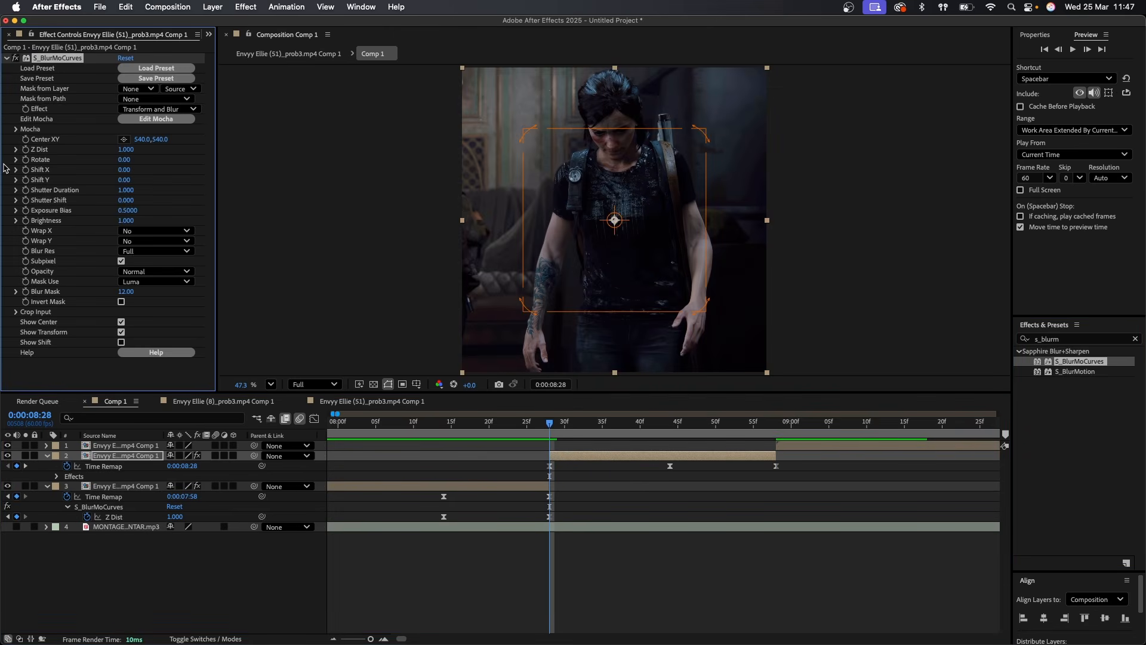
pyautogui.click(25, 149)
pyautogui.press('u')
pyautogui.press('u')
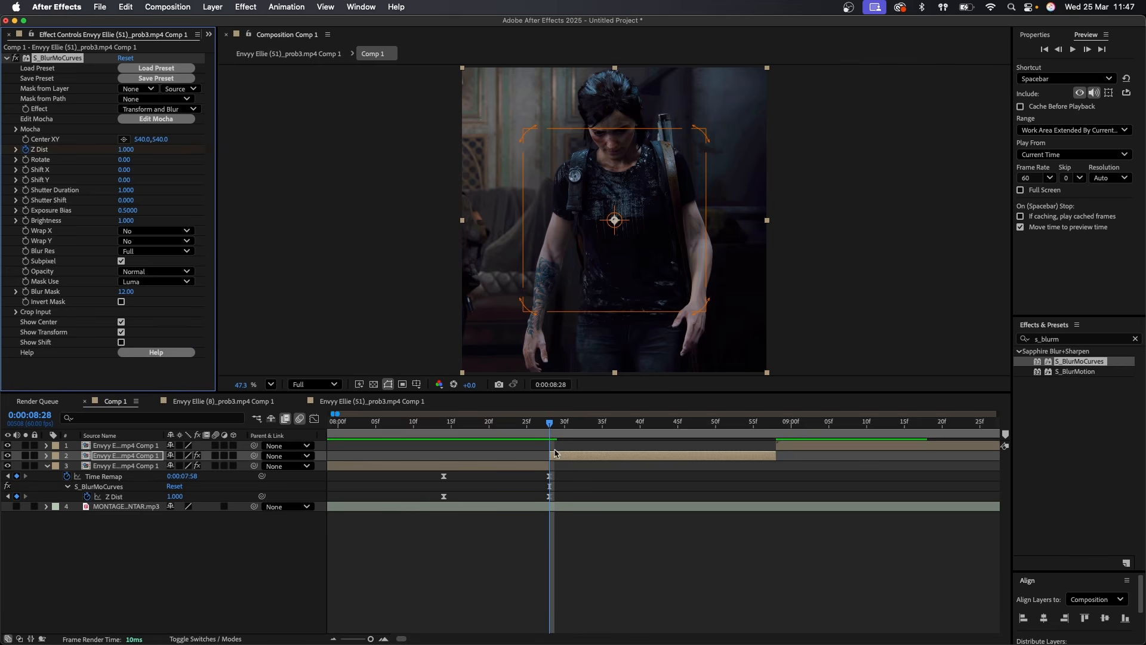
# Step: Move the Envyy Ellie (51) layer's Z Dist keyframe to 0:00:08:44, in line with the middle Time Remap keyframe
pyautogui.click(657, 427)
pyautogui.moveTo(659, 431); pyautogui.dragTo(671, 430)
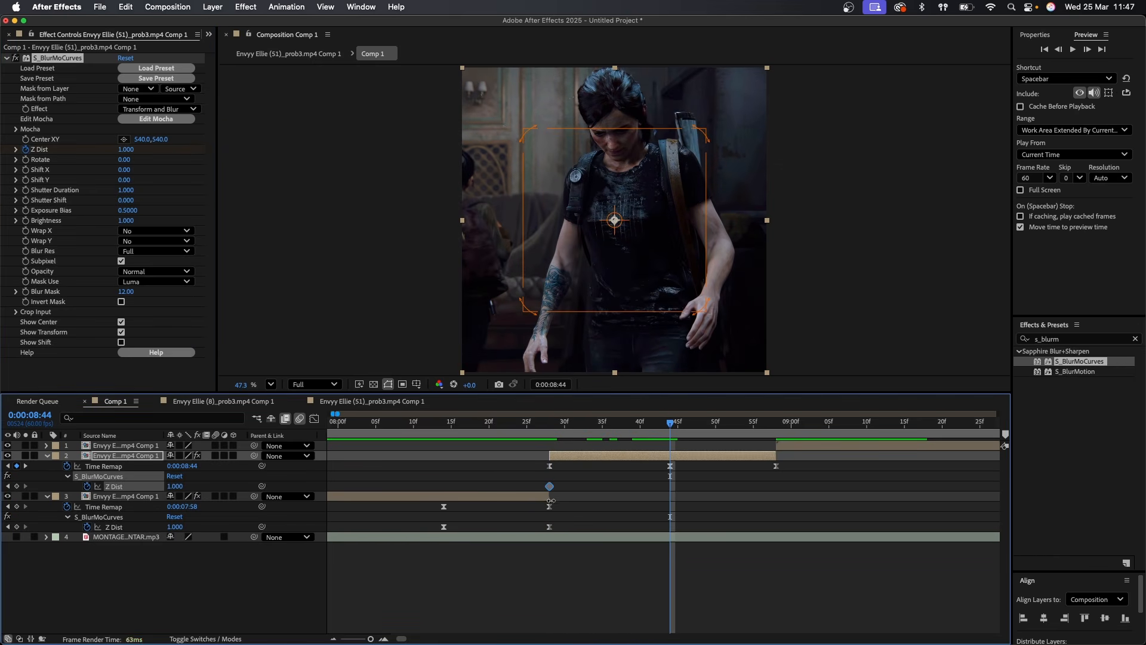
pyautogui.moveTo(550, 486); pyautogui.dragTo(670, 487)
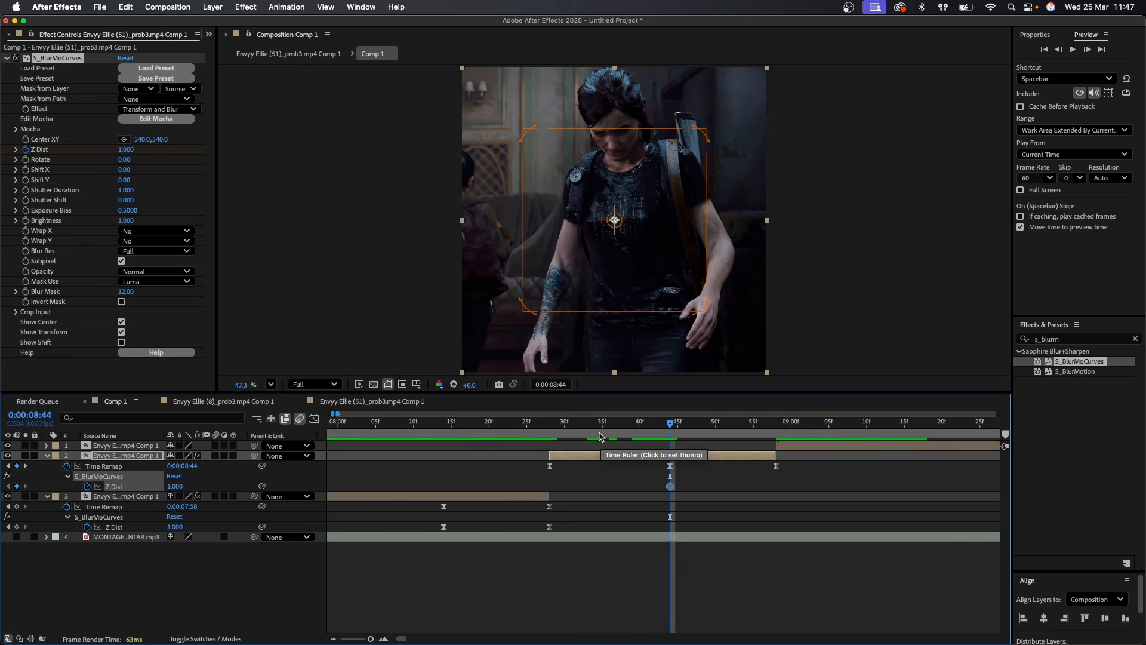
# Step: Set the Envyy Ellie (51) layer's Z Dist to 0.6 at both 0:00:08:28 and 0:00:08:58
pyautogui.click(555, 427)
pyautogui.moveTo(555, 428); pyautogui.dragTo(550, 427)
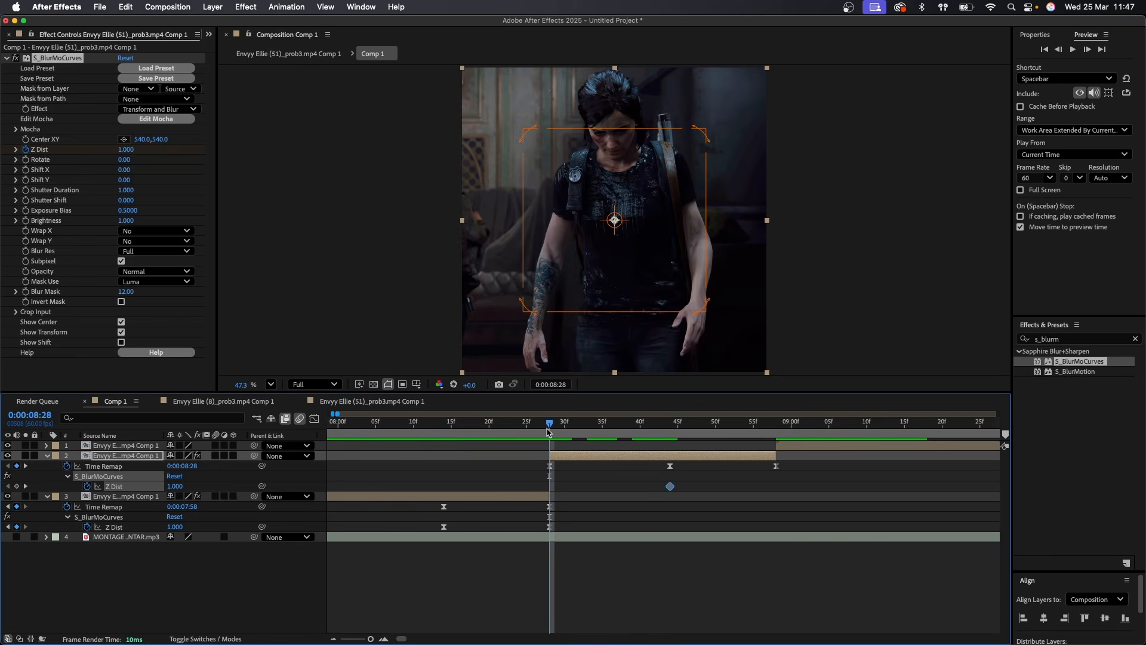
pyautogui.click(128, 149)
pyautogui.write('0.6')
pyautogui.press('Return')
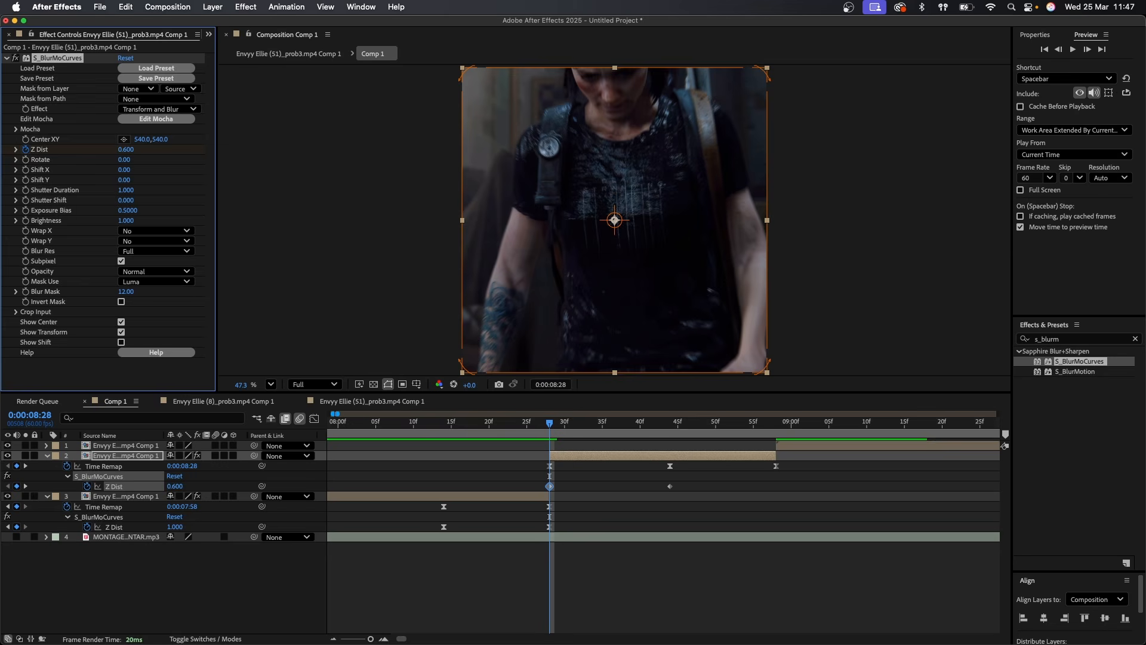
pyautogui.click(774, 427)
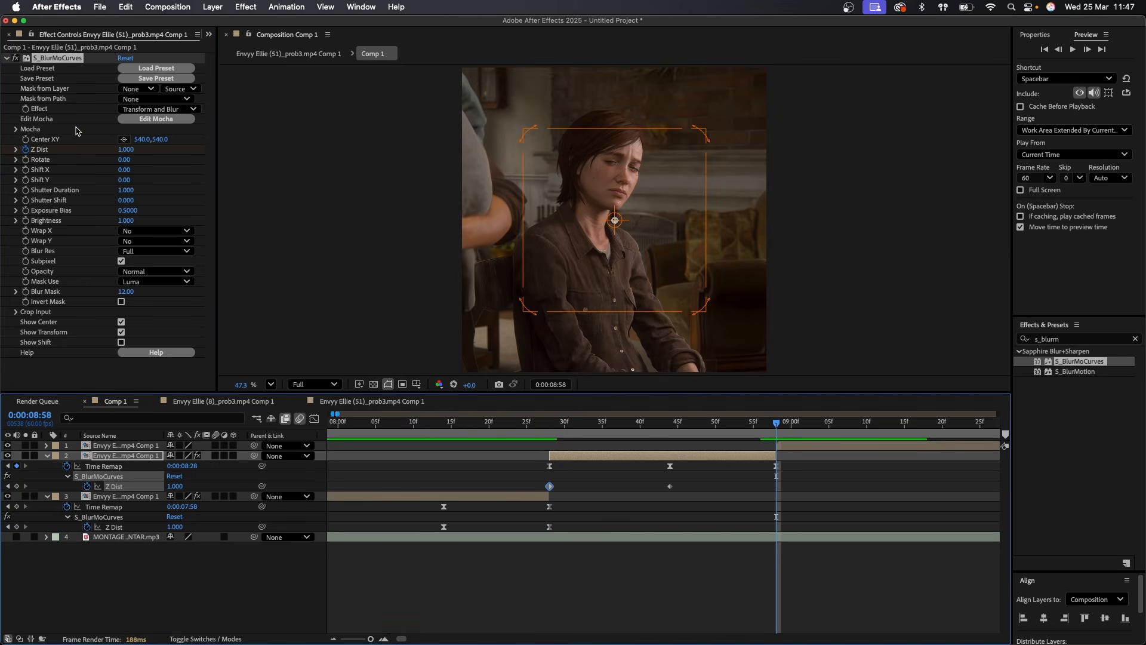
pyautogui.click(122, 151)
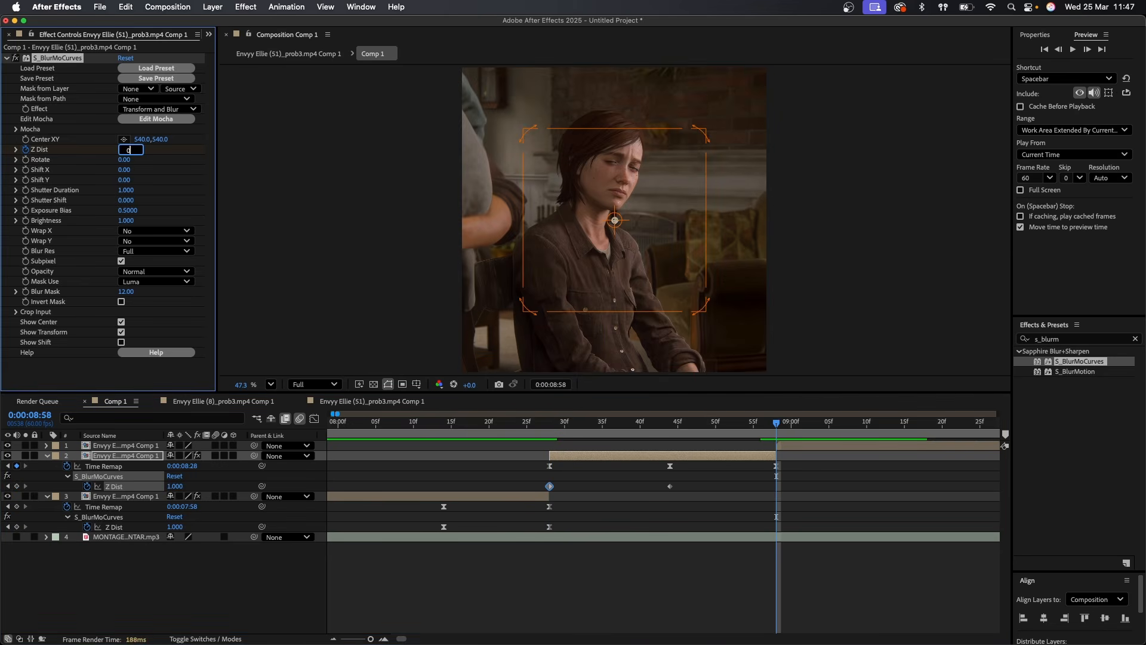
pyautogui.write('0.6')
pyautogui.press('Return')
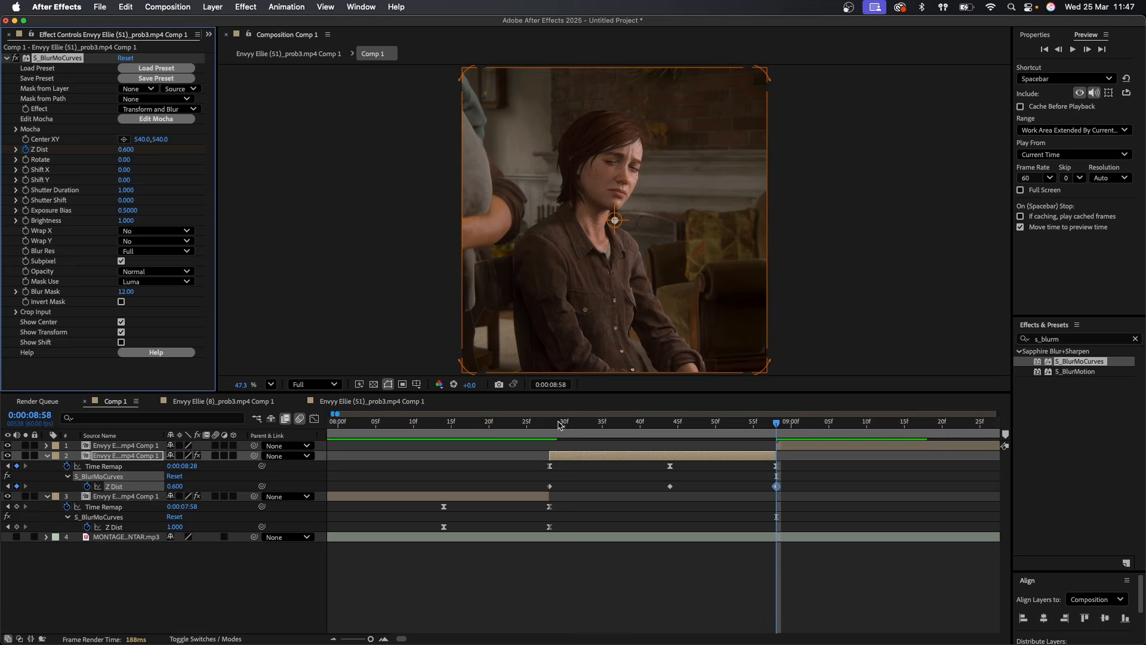
# Step: Place the S_BlurMoCurves center on the character's face at about 534, 229 and apply Easy Ease to all three Z Dist keyframes
pyautogui.moveTo(542, 426); pyautogui.dragTo(667, 452)
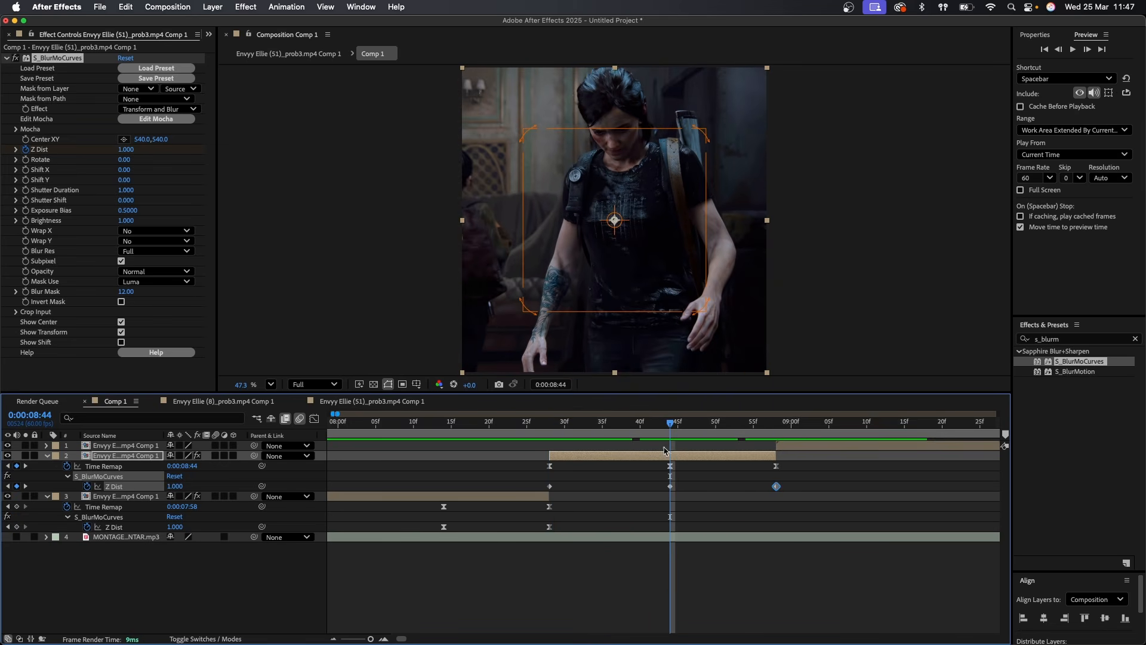
pyautogui.moveTo(615, 220); pyautogui.dragTo(613, 131)
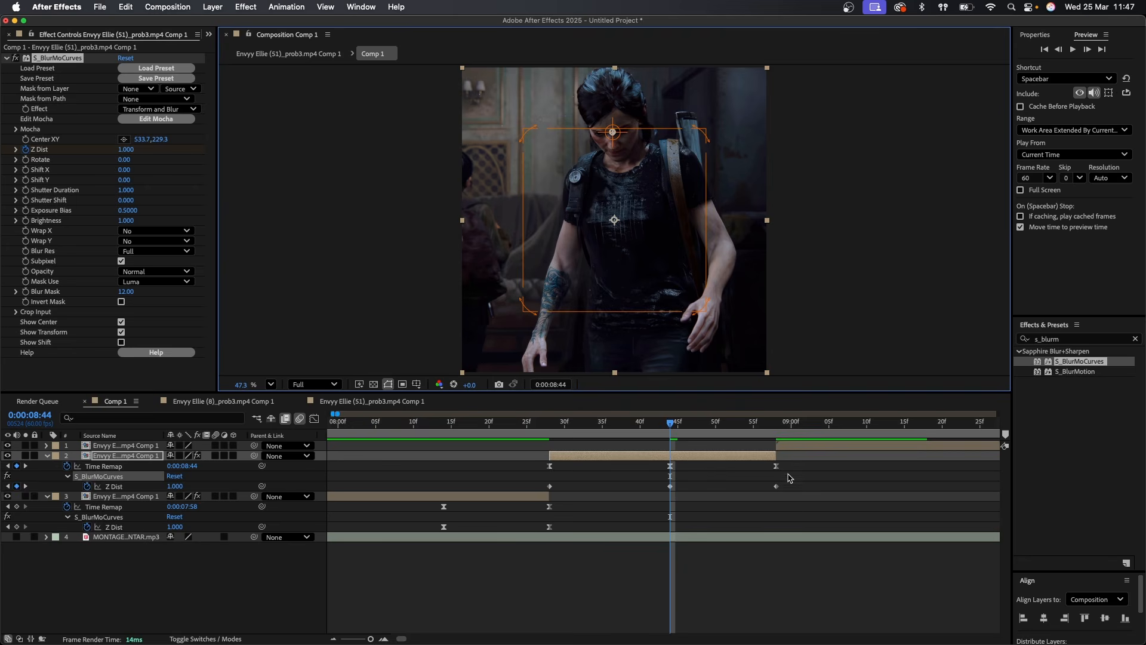
pyautogui.moveTo(799, 476); pyautogui.dragTo(533, 499)
pyautogui.rightClick(550, 491)
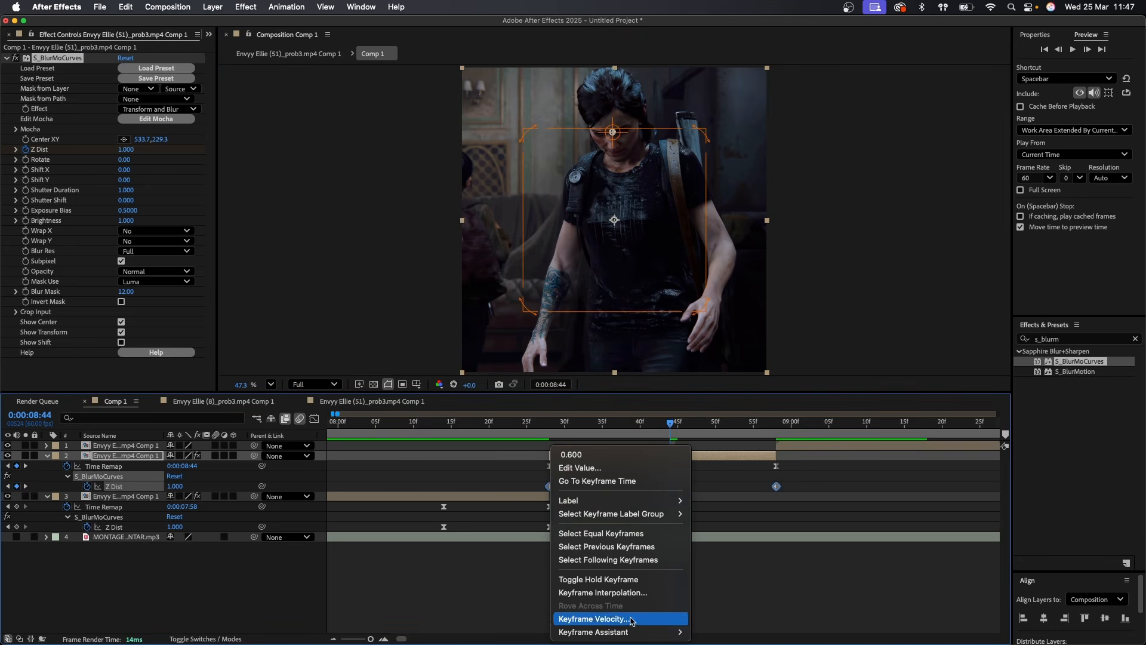
pyautogui.moveTo(597, 634)
pyautogui.click(734, 501)
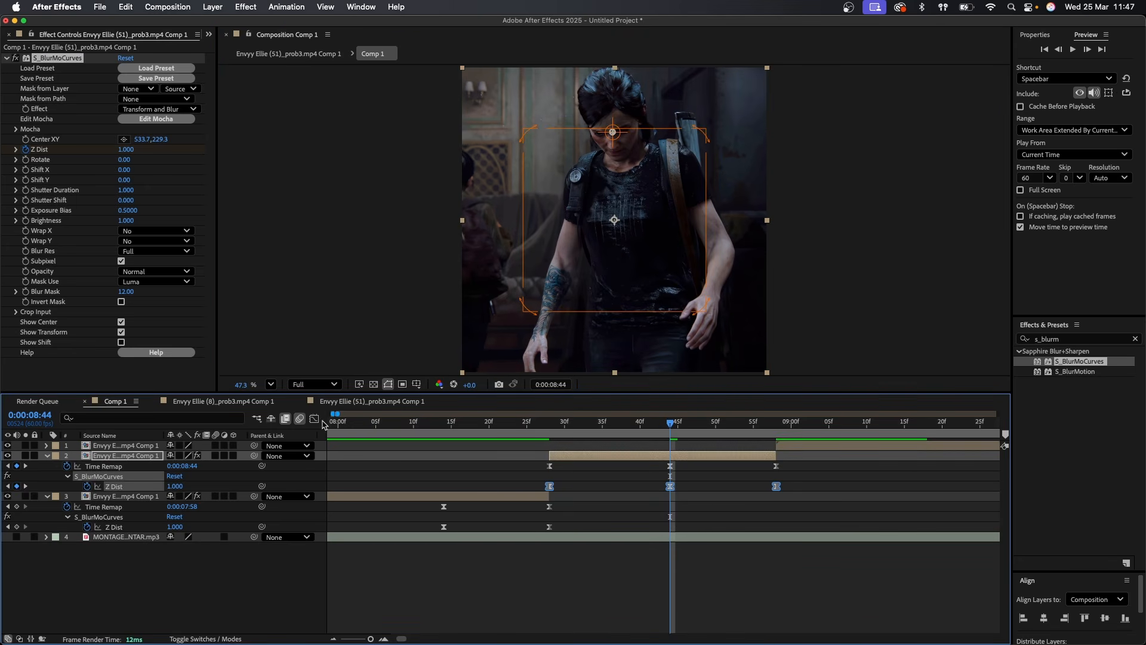
# Step: In the Z Dist graph, slightly lengthen the peak's handles, pull both end keyframes' handles steeply up to about 0.80, and leave the graph view
pyautogui.click(314, 419)
pyautogui.click(671, 454)
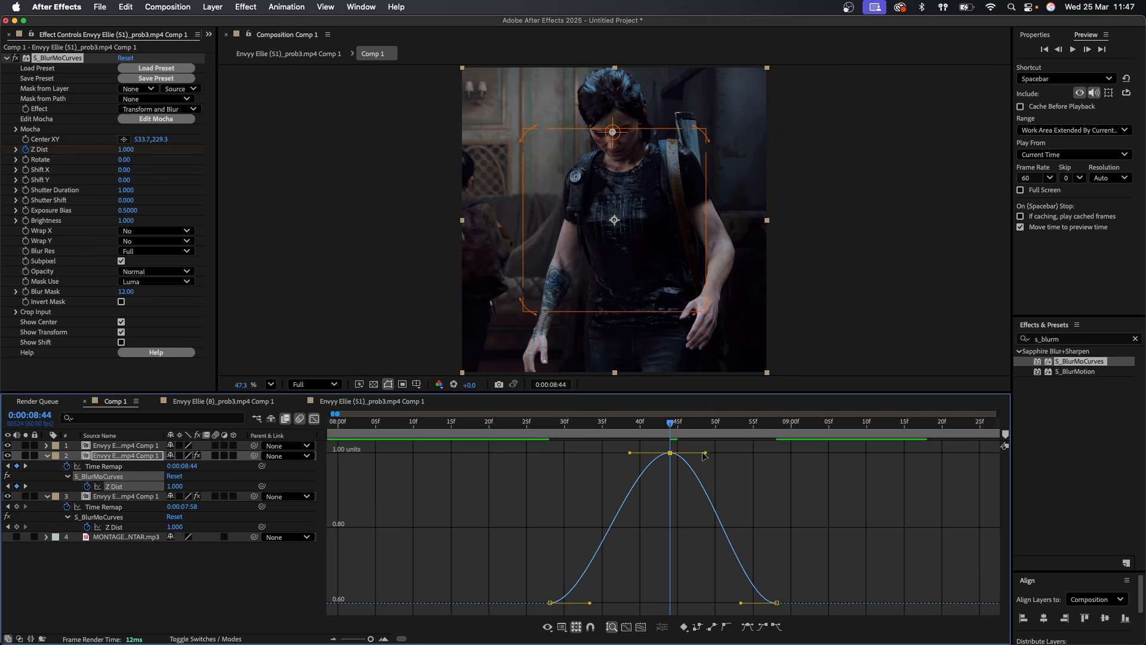
pyautogui.moveTo(707, 453); pyautogui.dragTo(723, 459)
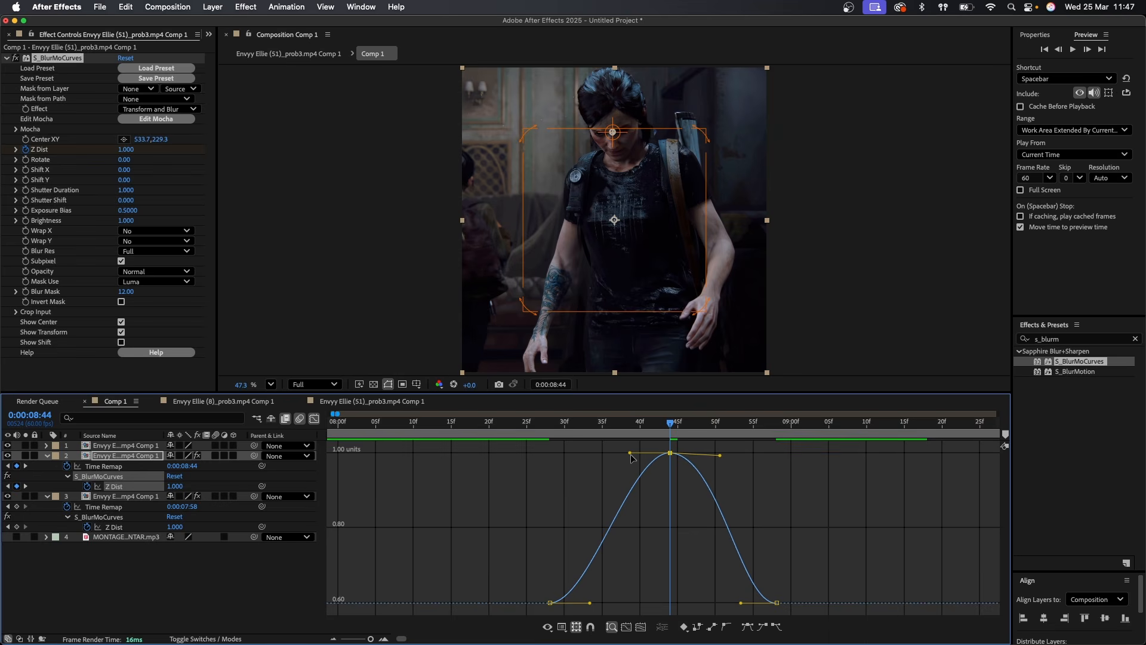
pyautogui.moveTo(630, 453); pyautogui.dragTo(622, 459)
pyautogui.moveTo(741, 607); pyautogui.dragTo(792, 526)
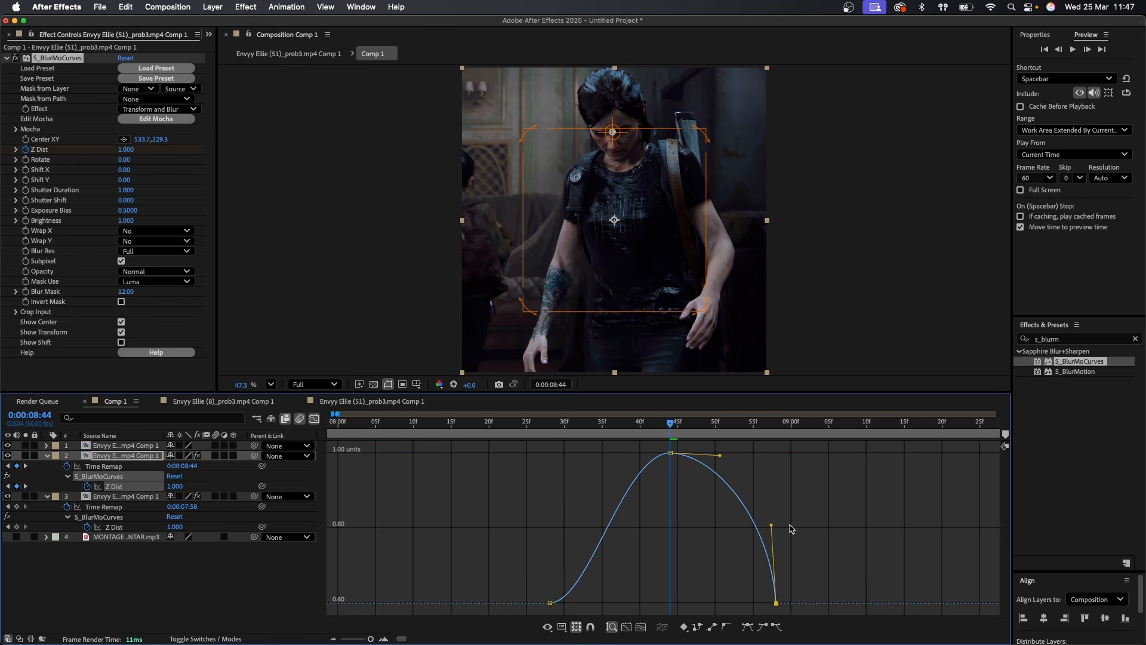
pyautogui.click(550, 603)
pyautogui.moveTo(587, 603); pyautogui.dragTo(507, 537)
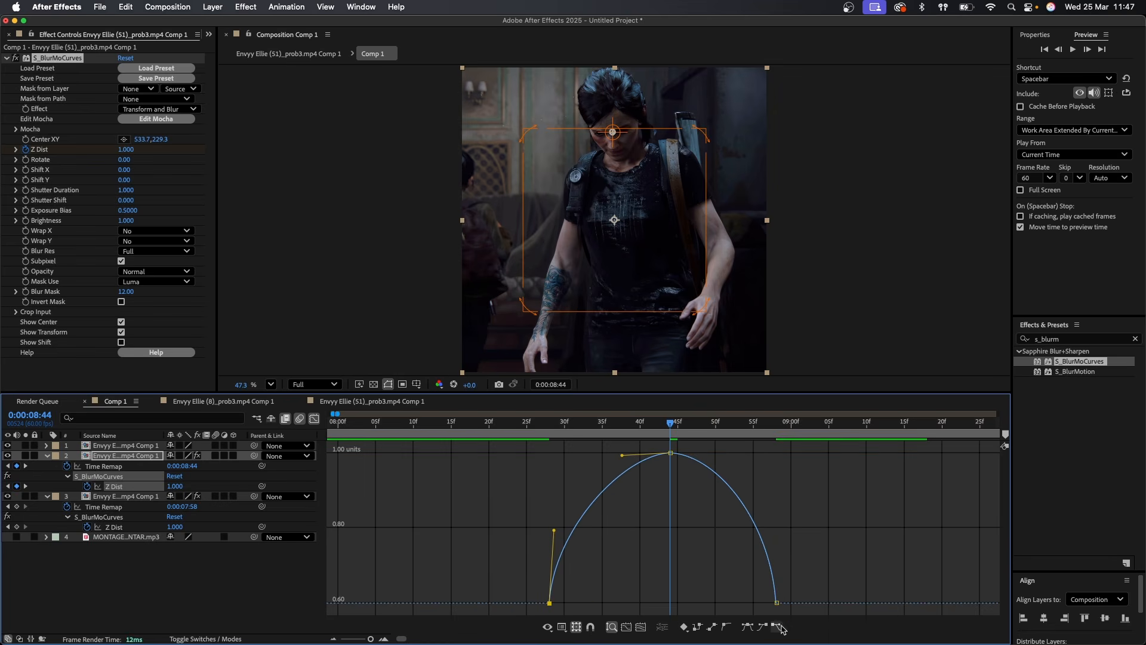
pyautogui.click(776, 603)
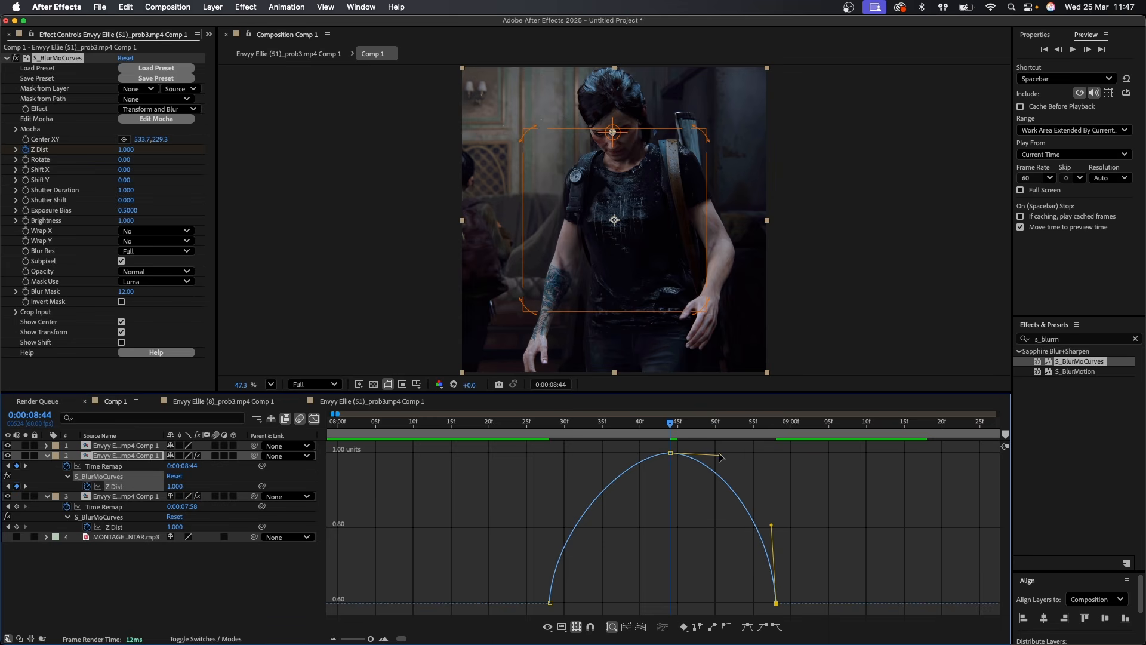
pyautogui.press('super+a')
pyautogui.click(314, 419)
# Step: Preview the first two clips' zoom and time-remap motion from 0:00:07:53
pyautogui.moveTo(527, 425); pyautogui.dragTo(317, 427)
pyautogui.press('space')
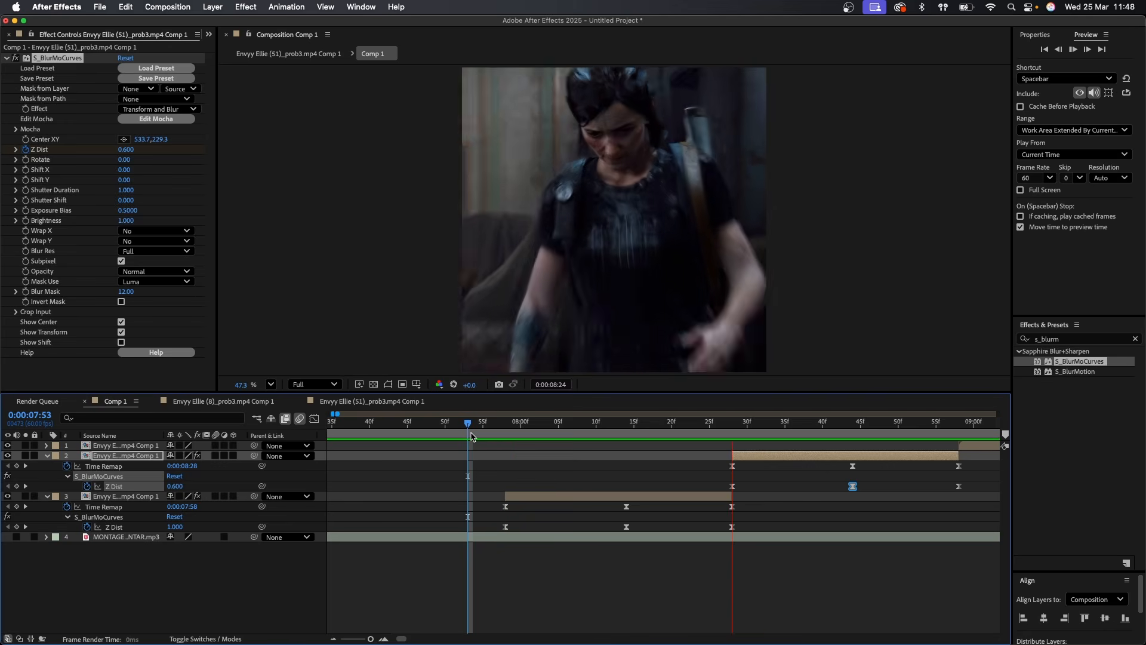
pyautogui.click(544, 436)
# Step: Enable time remapping on the Envyy Ellie (32) layer and add a Time Remap keyframe at 0:00:09:14
pyautogui.hscroll(10, 547, 437)
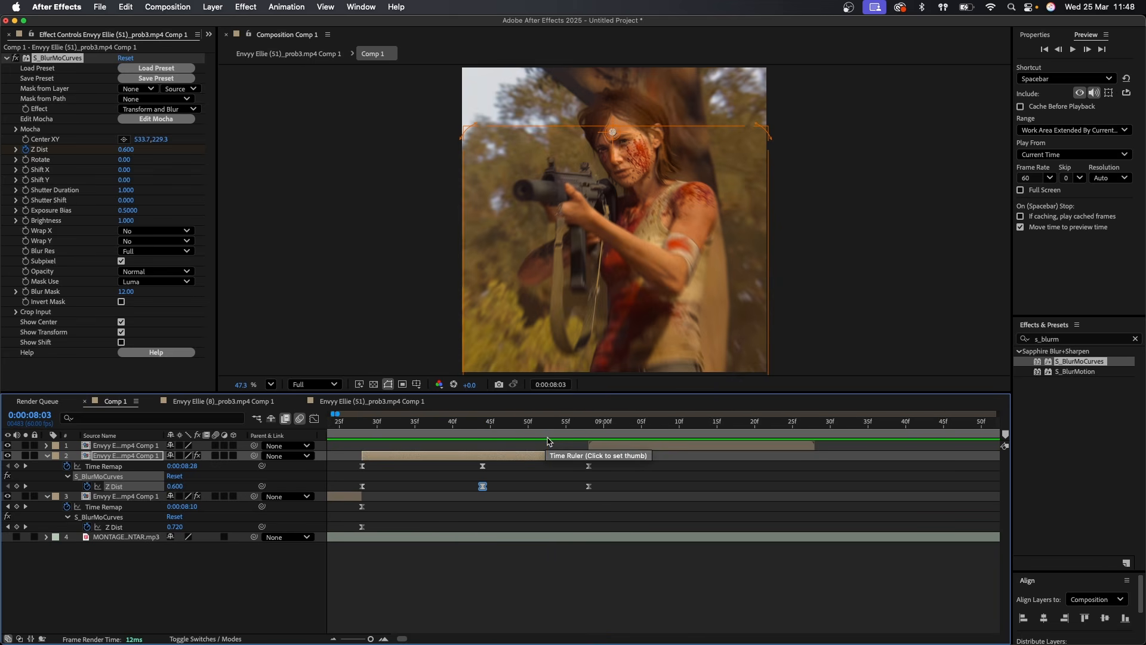
pyautogui.click(598, 448)
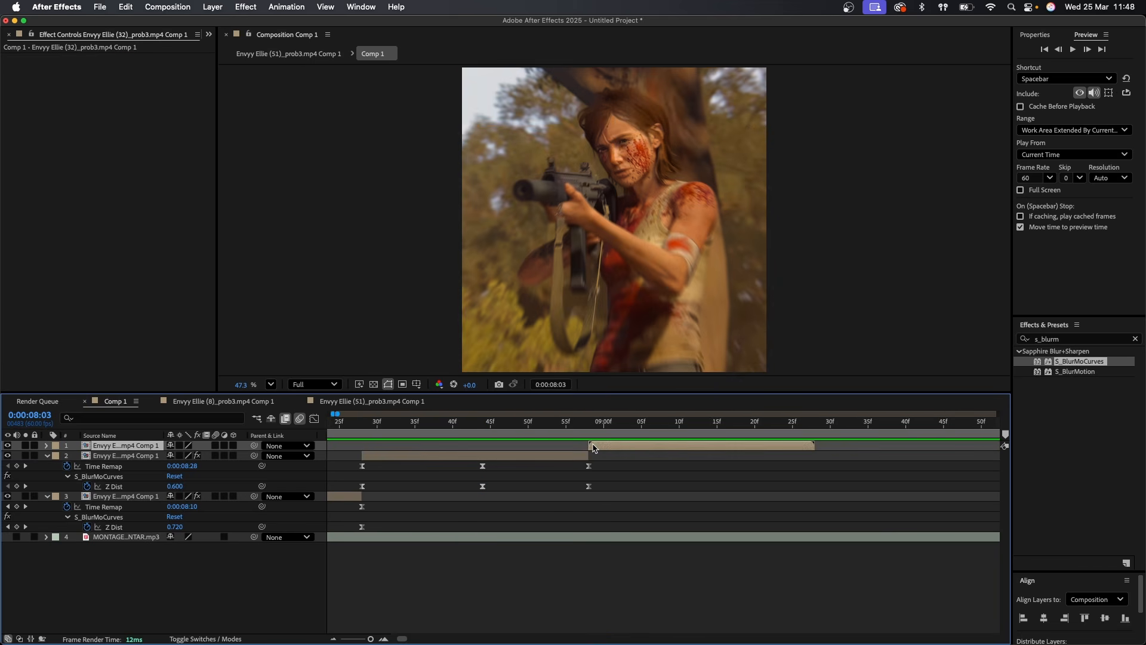
pyautogui.press('i')
pyautogui.rightClick(526, 445)
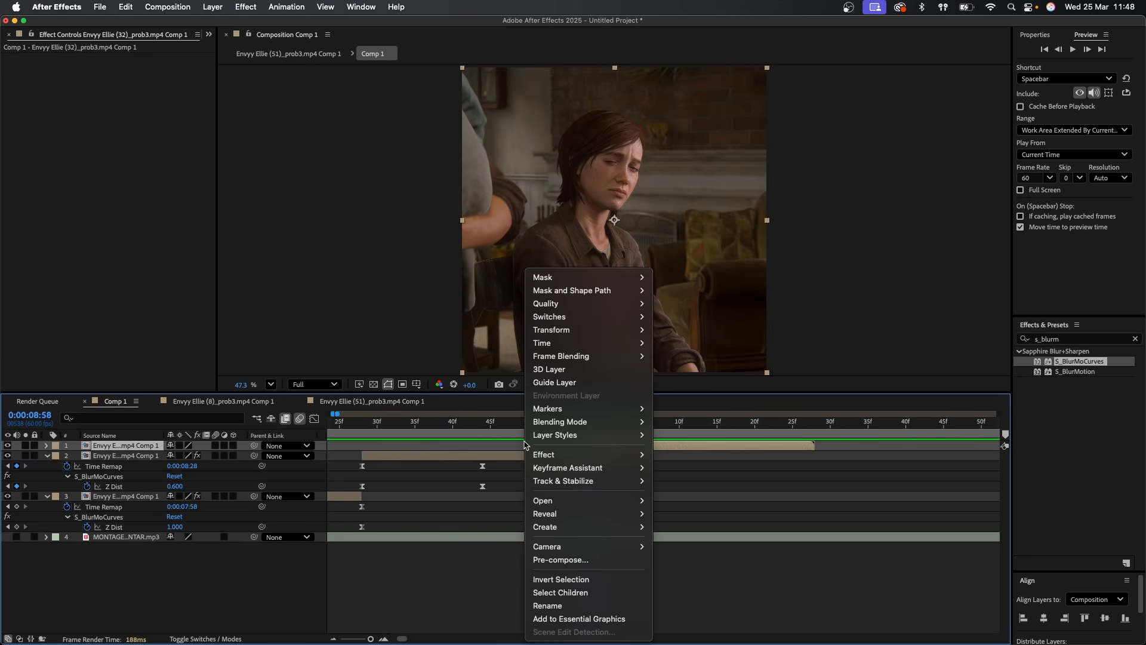
pyautogui.moveTo(633, 355)
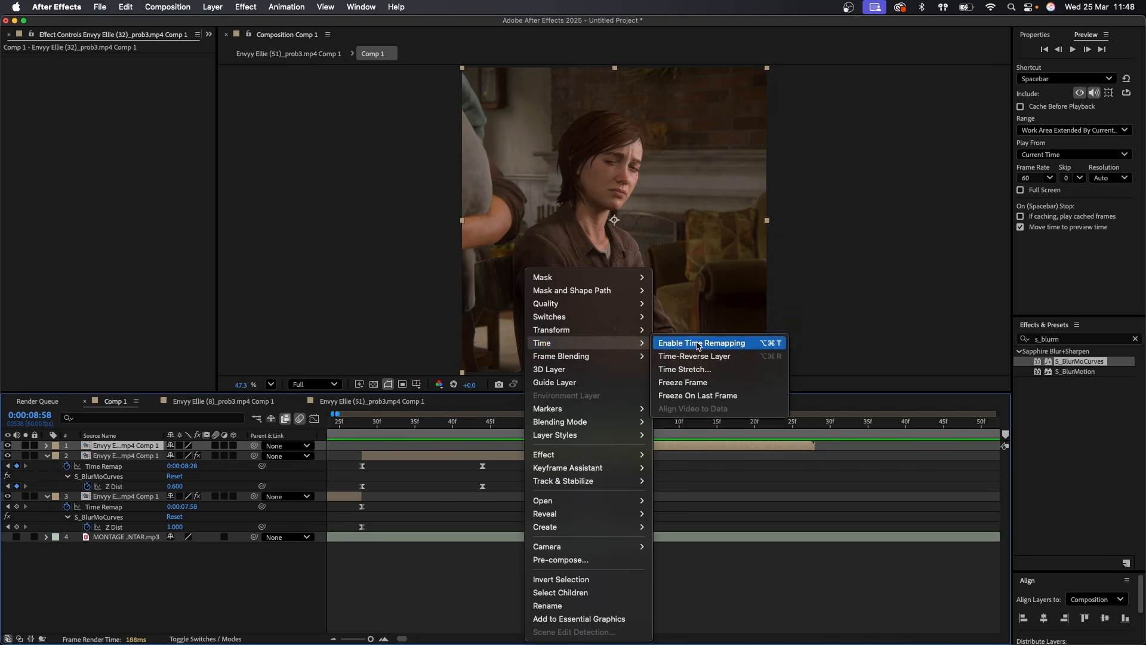
pyautogui.click(686, 393)
pyautogui.click(687, 425)
pyautogui.moveTo(687, 434); pyautogui.dragTo(709, 440)
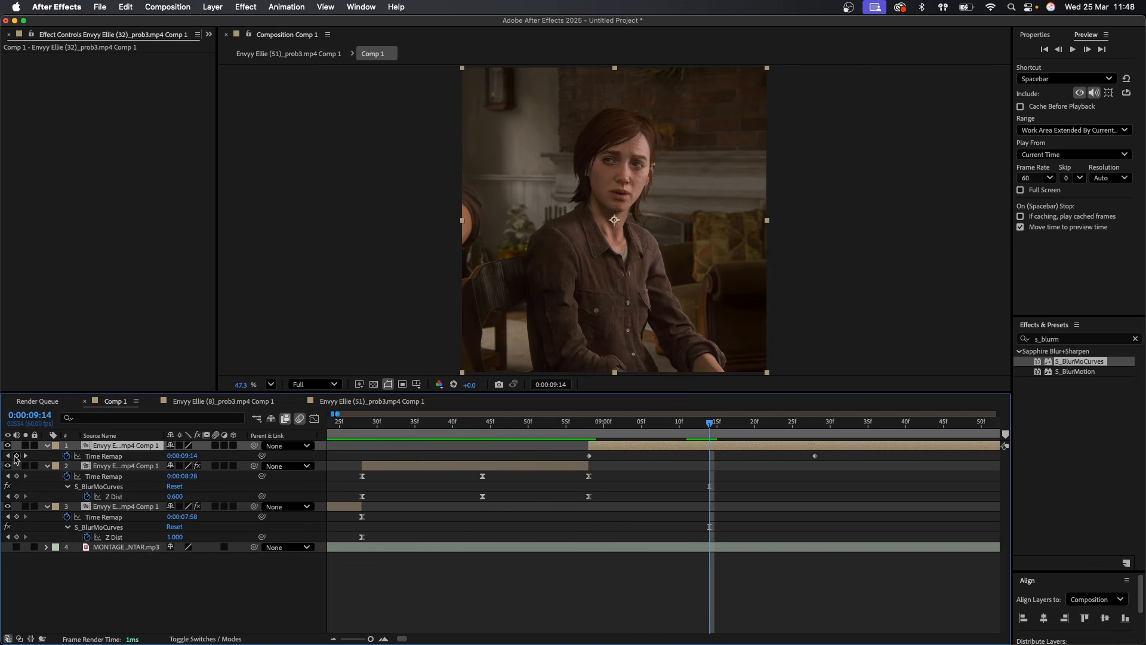
pyautogui.click(16, 455)
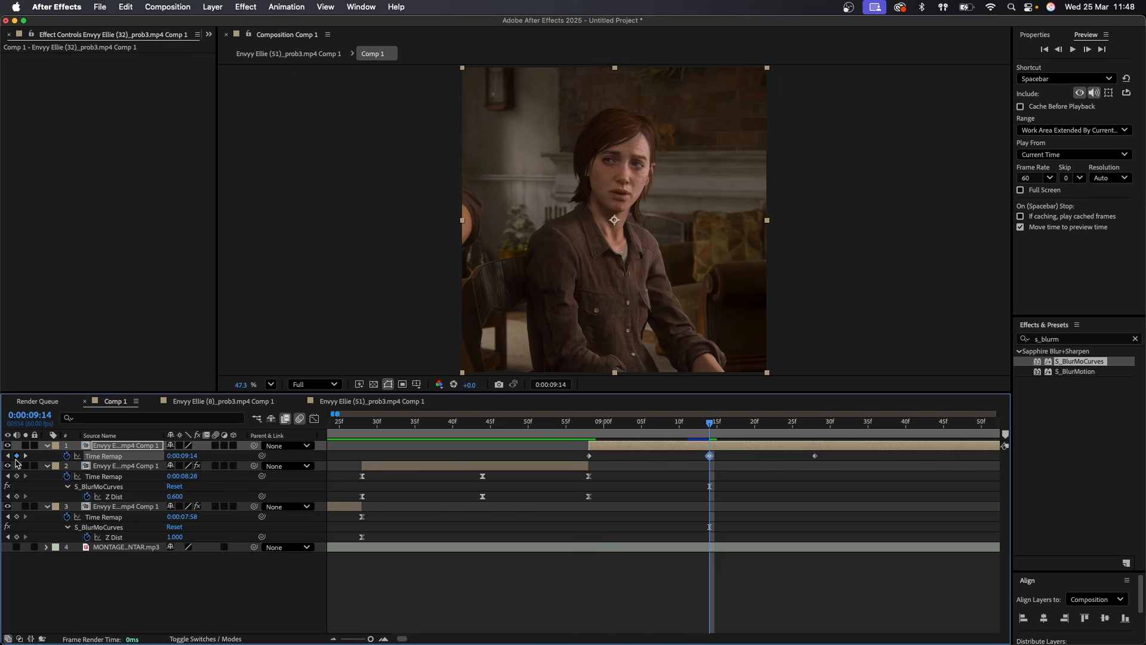
# Step: Replace the Time Remap keyframe at 0:00:09:28 with a copy of the layer's first one, then cut off the layer beyond that time
pyautogui.click(816, 431)
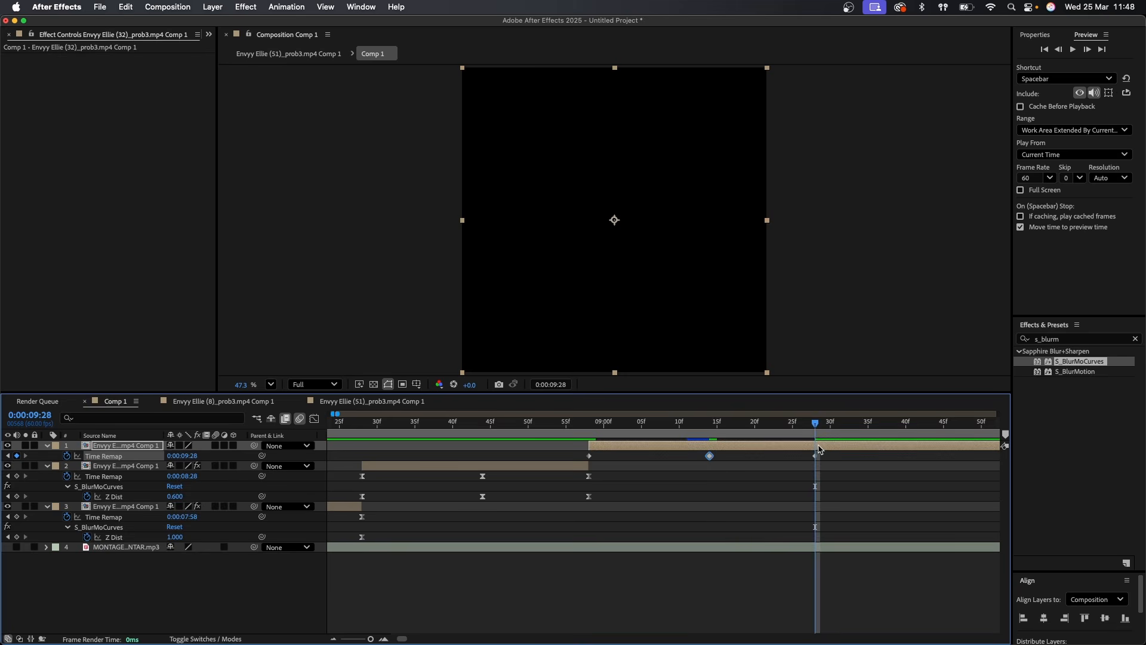
pyautogui.click(815, 457)
pyautogui.press('Delete')
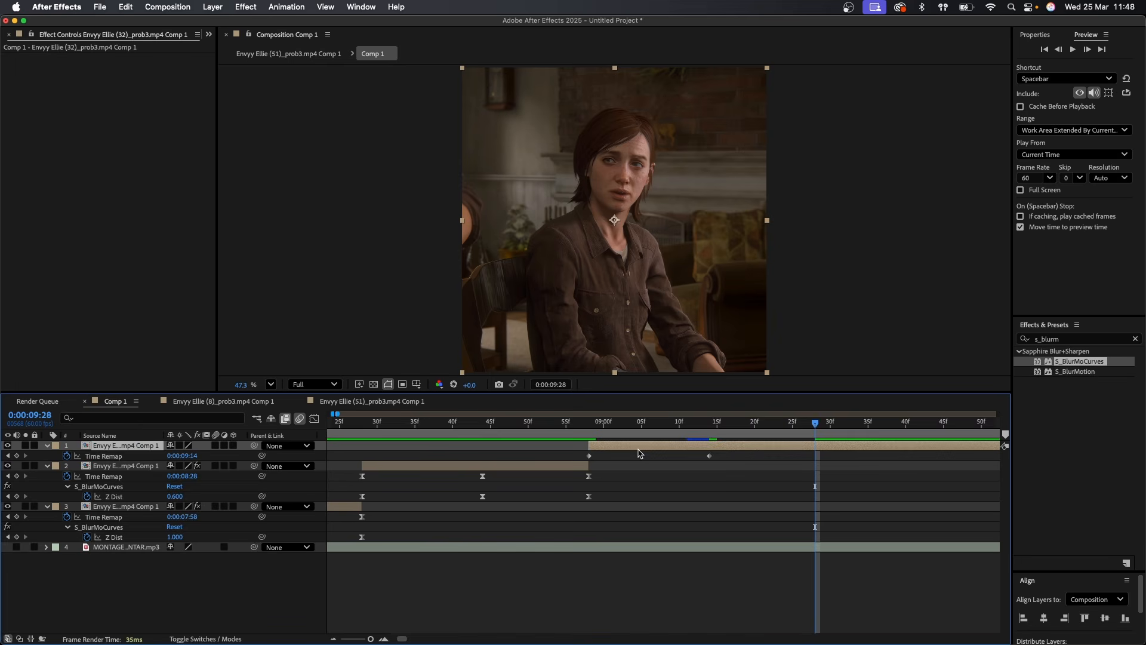
pyautogui.click(590, 457)
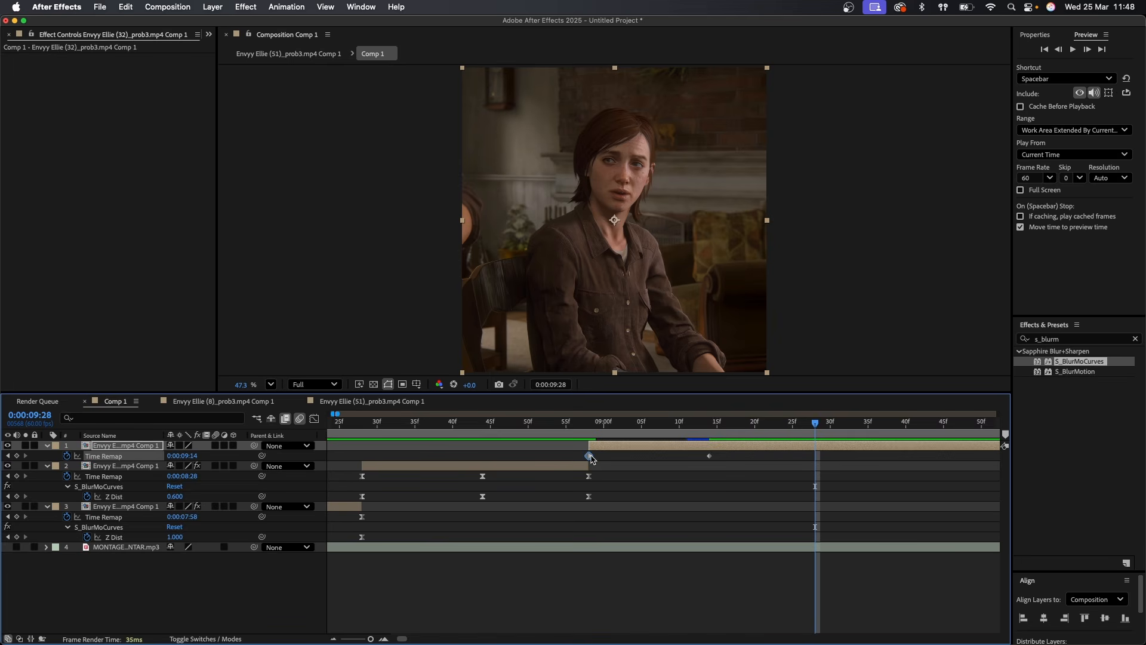
pyautogui.press('super+c')
pyautogui.press('super+v')
pyautogui.press('super+shift+d')
pyautogui.press('Delete')
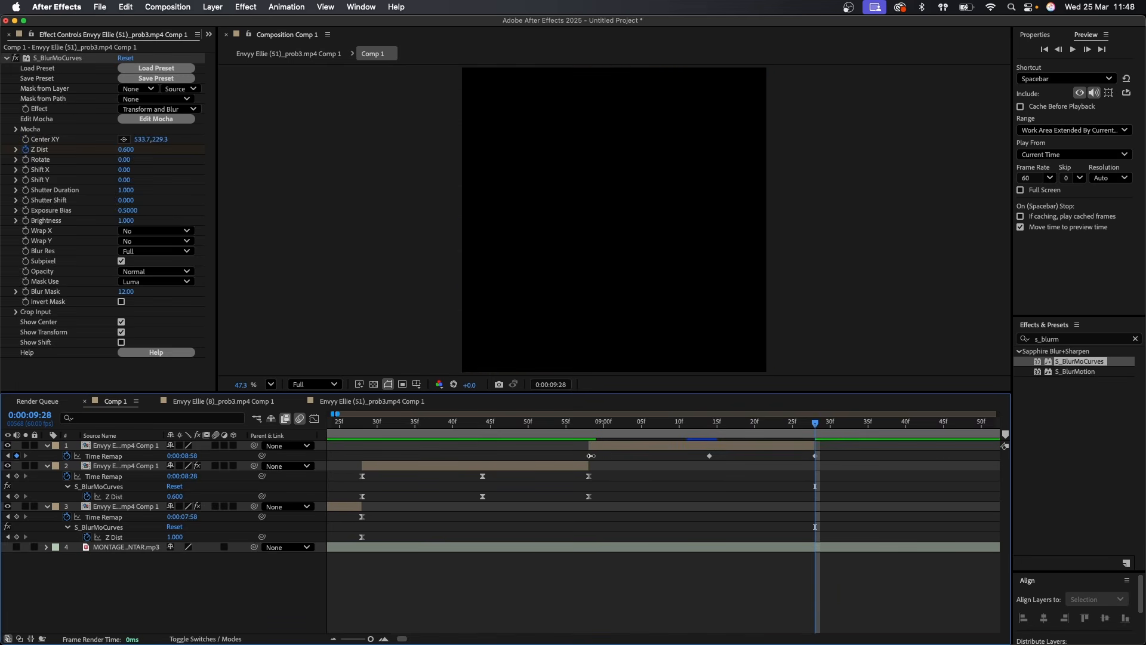
# Step: Apply Easy Ease to all three Time Remap keyframes of the Envyy Ellie (32) layer
pyautogui.moveTo(837, 461); pyautogui.dragTo(531, 451)
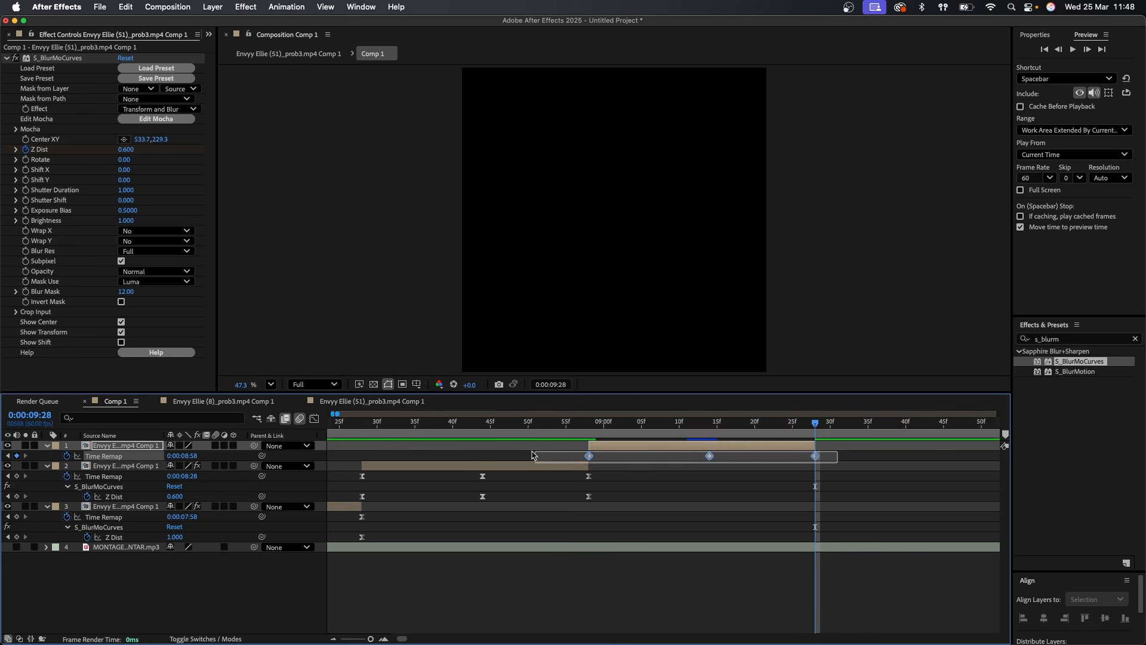
pyautogui.click(780, 521)
pyautogui.moveTo(841, 459); pyautogui.dragTo(561, 465)
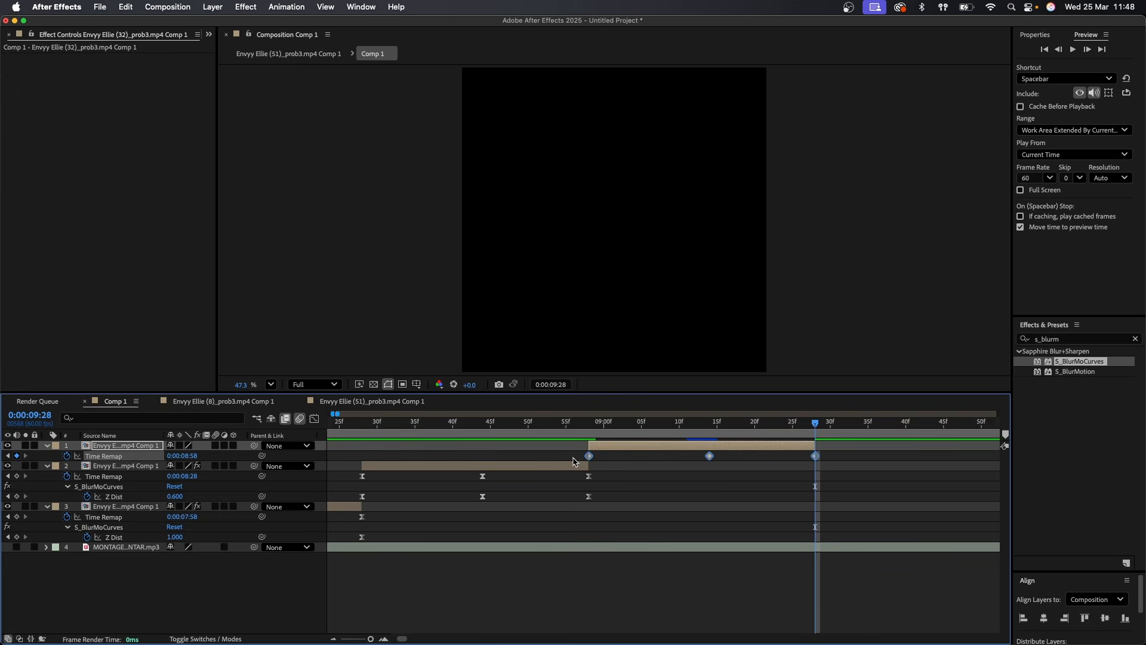
pyautogui.rightClick(589, 455)
pyautogui.moveTo(657, 632)
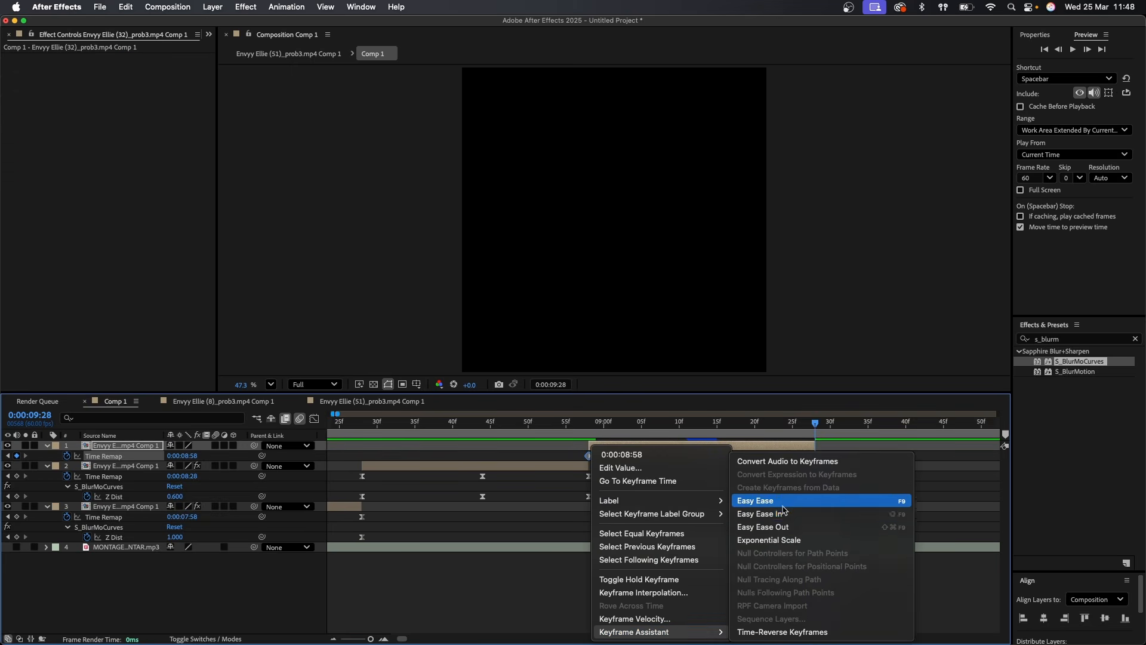
pyautogui.click(764, 500)
# Step: In the Time Remap graph, lengthen both horizontal handles of the peak keyframe at 0:00:09:14 to widen the curve's top
pyautogui.click(315, 419)
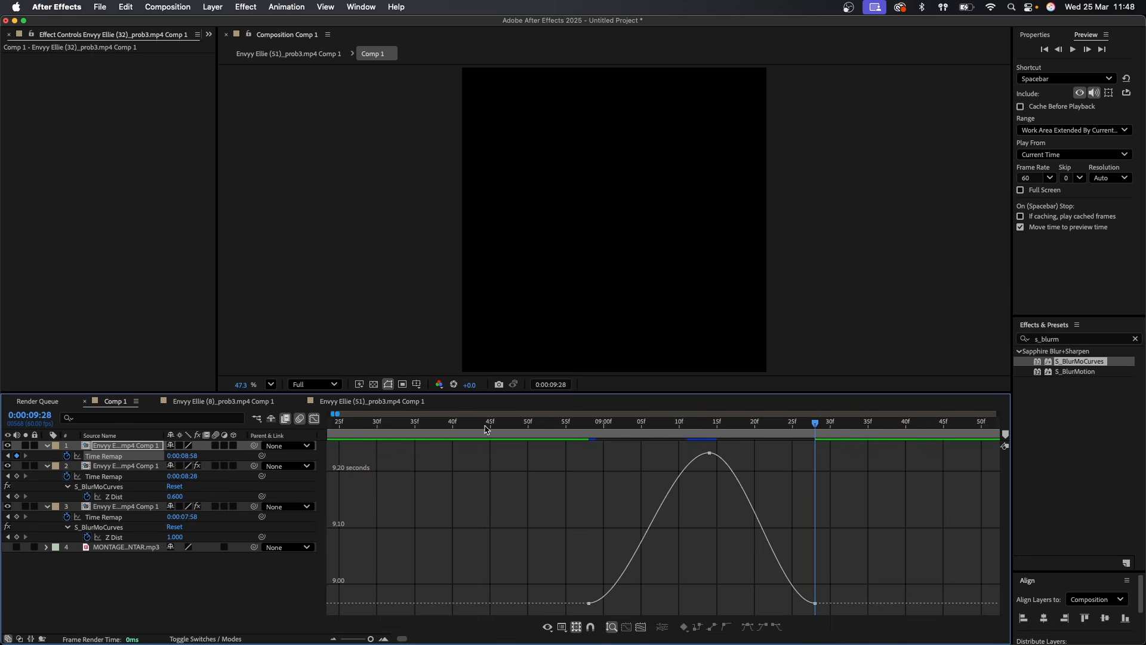
pyautogui.click(709, 454)
pyautogui.moveTo(745, 454); pyautogui.dragTo(759, 453)
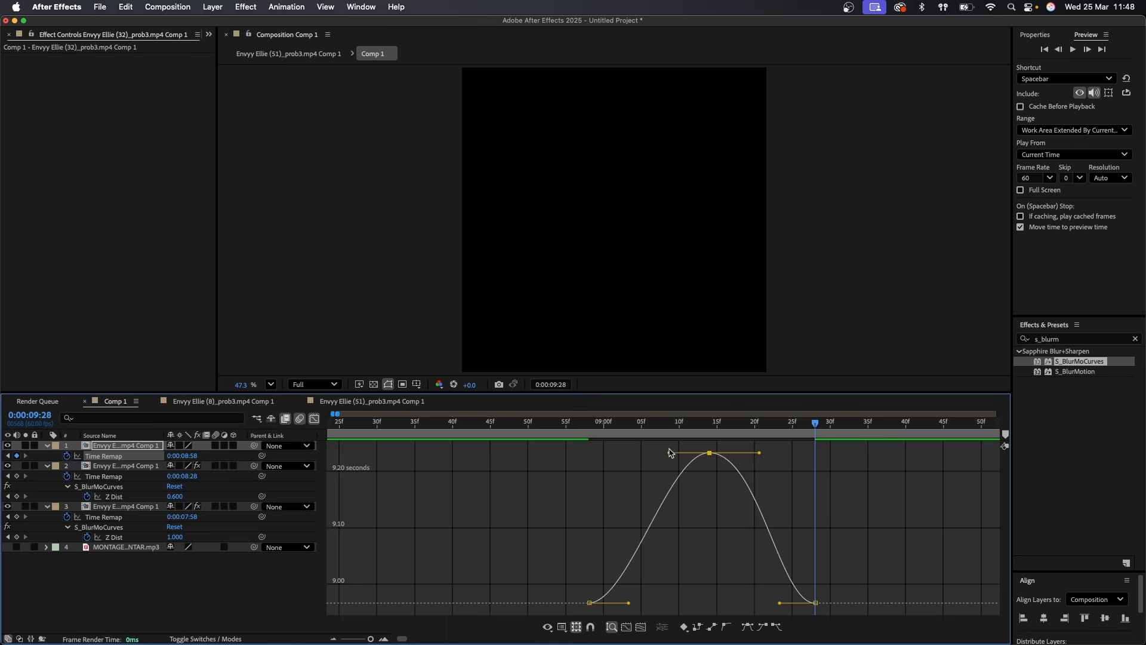
pyautogui.moveTo(671, 452); pyautogui.dragTo(650, 453)
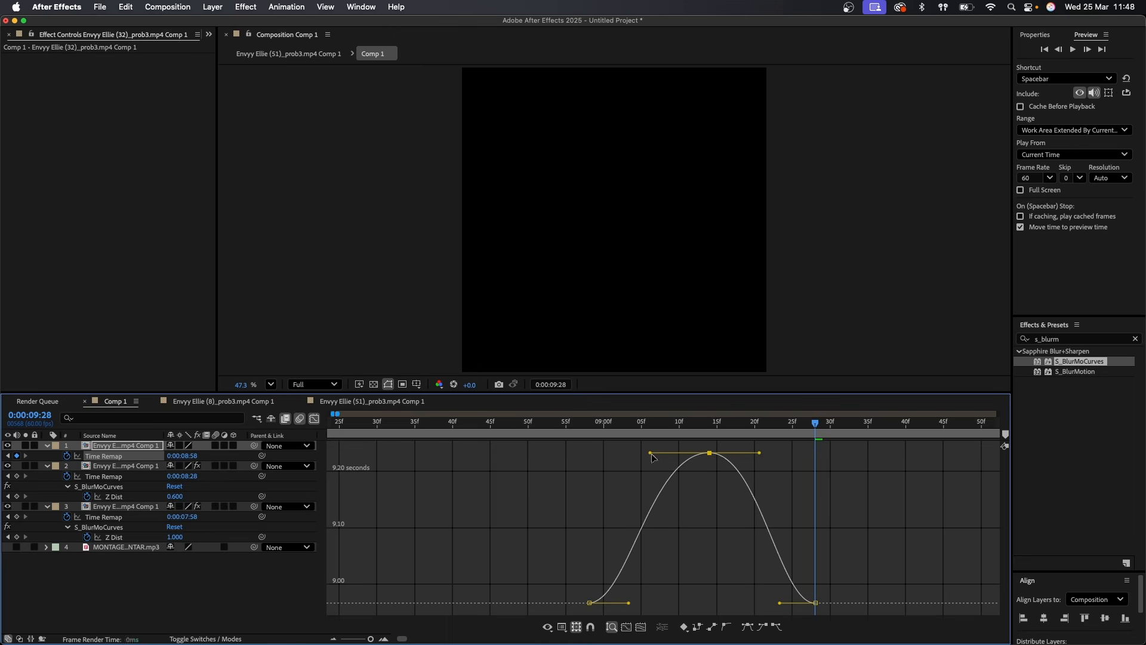
pyautogui.moveTo(760, 453); pyautogui.dragTo(764, 453)
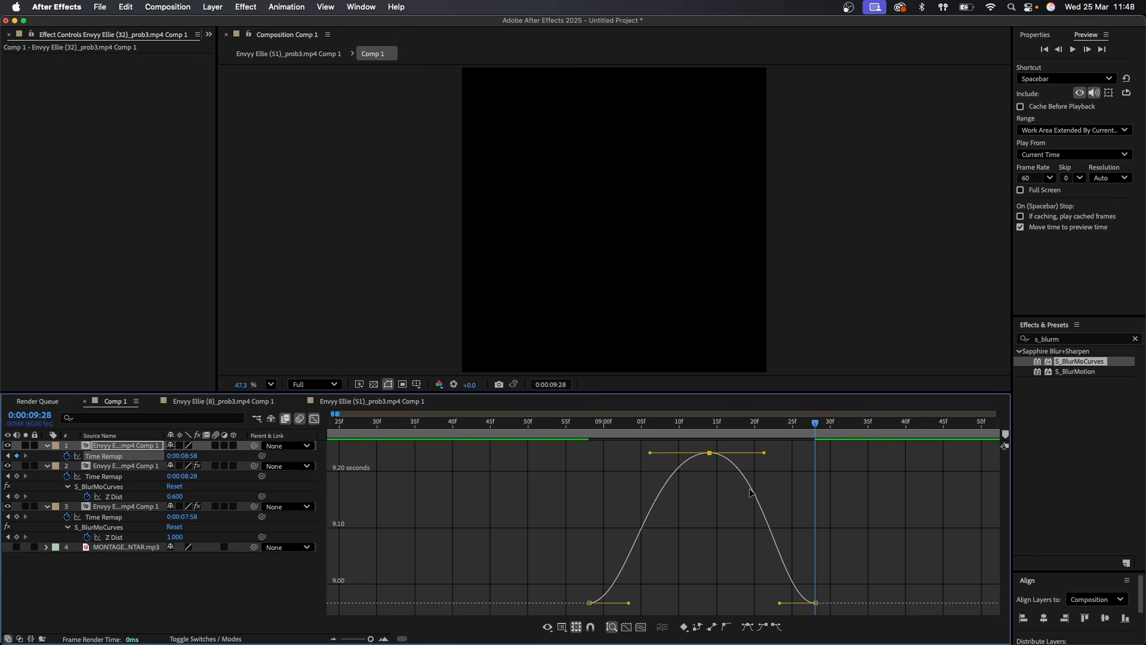
# Step: Pull the start and end keyframes' handles steeply up to about 9.03 seconds along the Time Remap curve, and leave the graph view
pyautogui.click(780, 607)
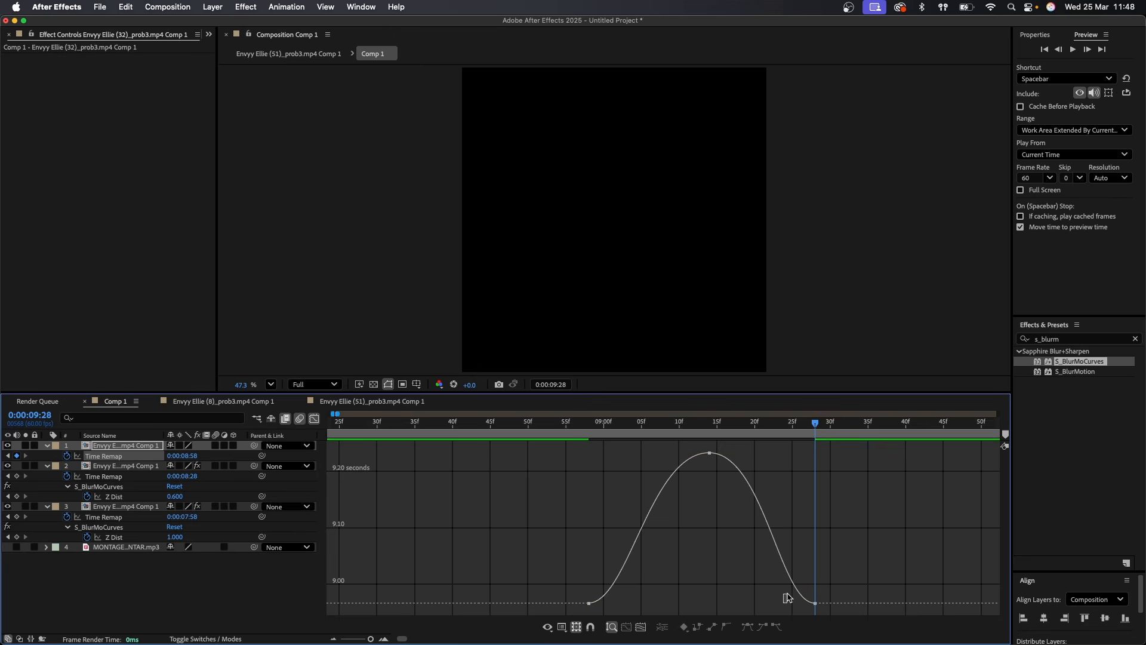
pyautogui.click(815, 603)
pyautogui.moveTo(779, 604); pyautogui.dragTo(803, 569)
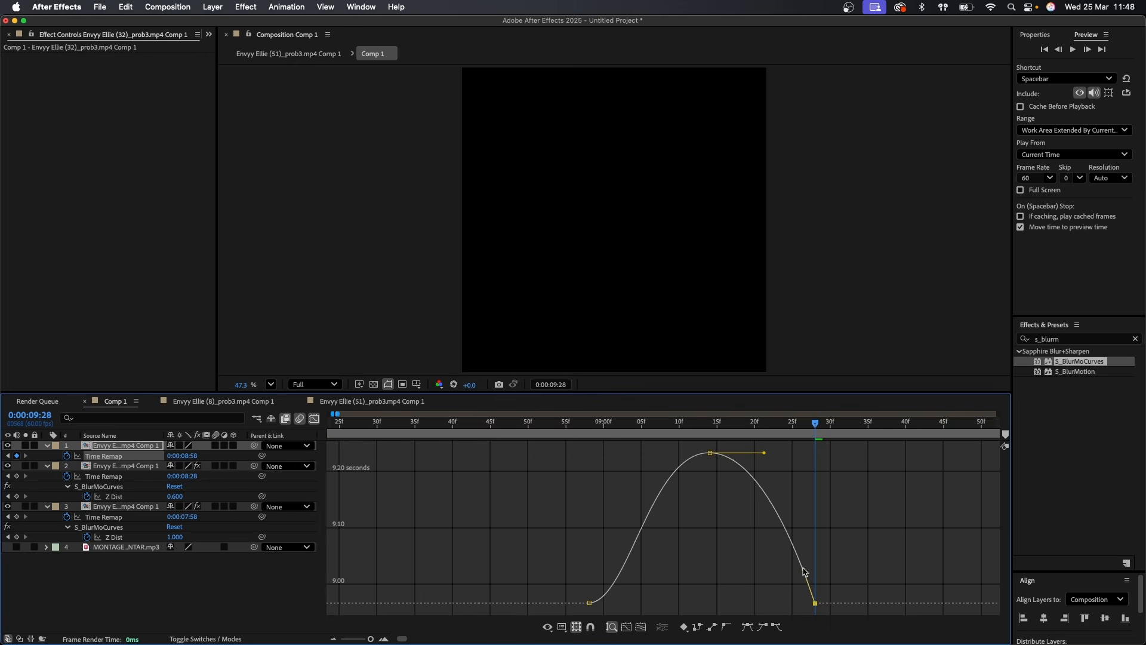
pyautogui.click(589, 603)
pyautogui.moveTo(629, 603); pyautogui.dragTo(606, 565)
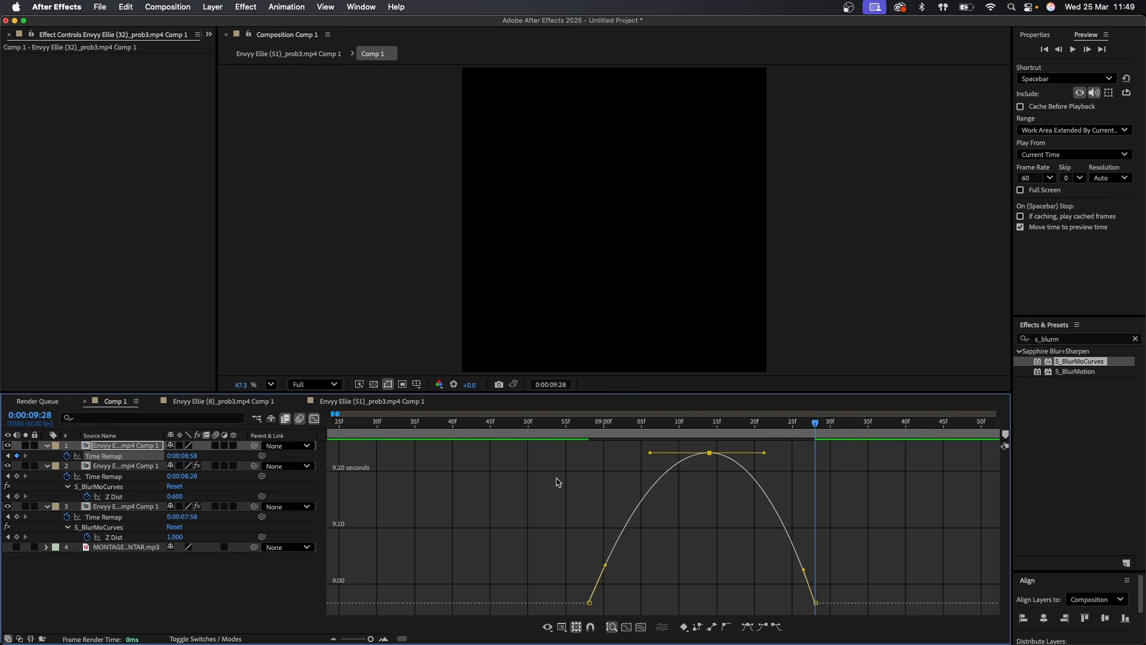
pyautogui.click(314, 419)
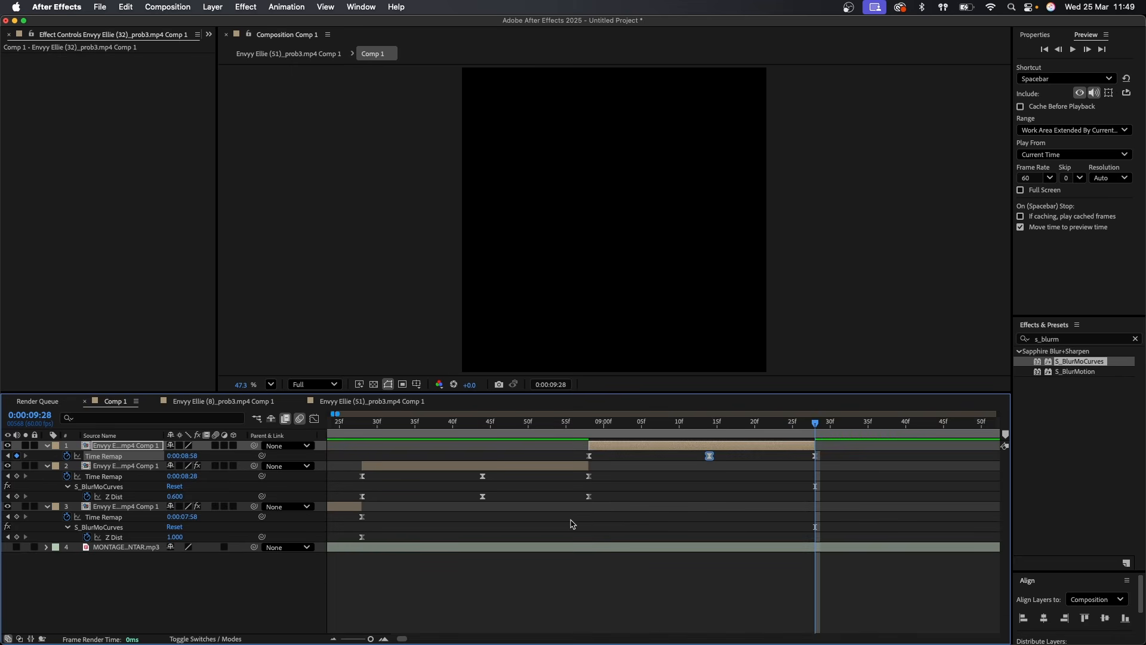
# Step: Copy Envyy Ellie (8)'s three Z Dist keyframes to Envyy Ellie (32) at 0:00:08:58 and place the S_BlurMoCurves center on the face at about 587, 320
pyautogui.press('i')
pyautogui.click(336, 635)
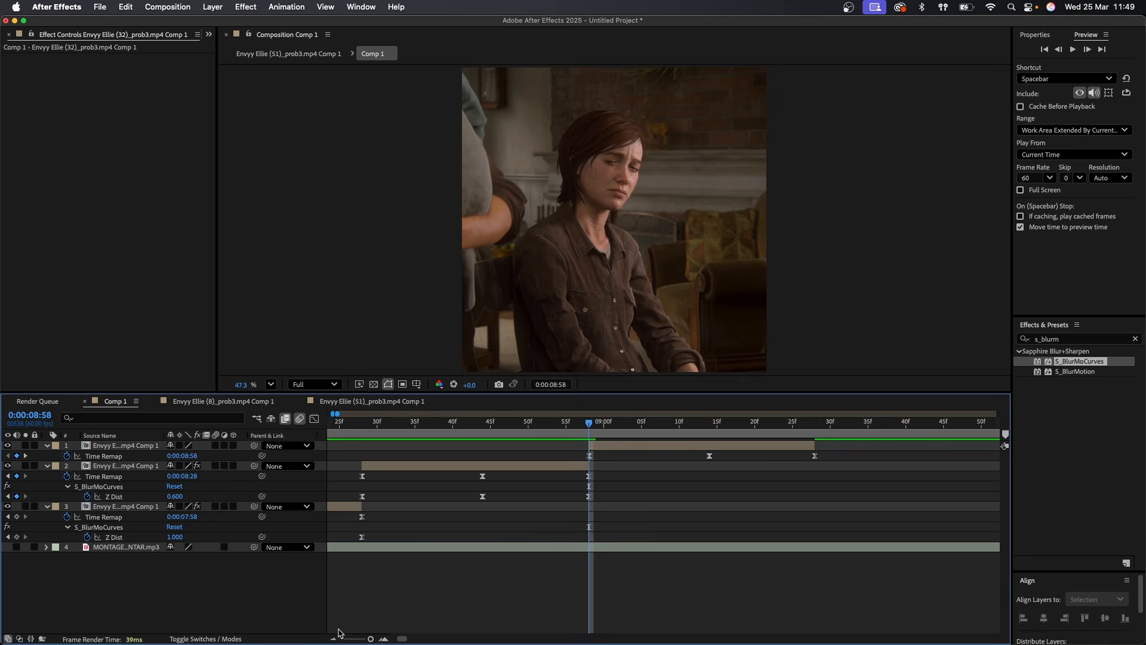
pyautogui.click(333, 638)
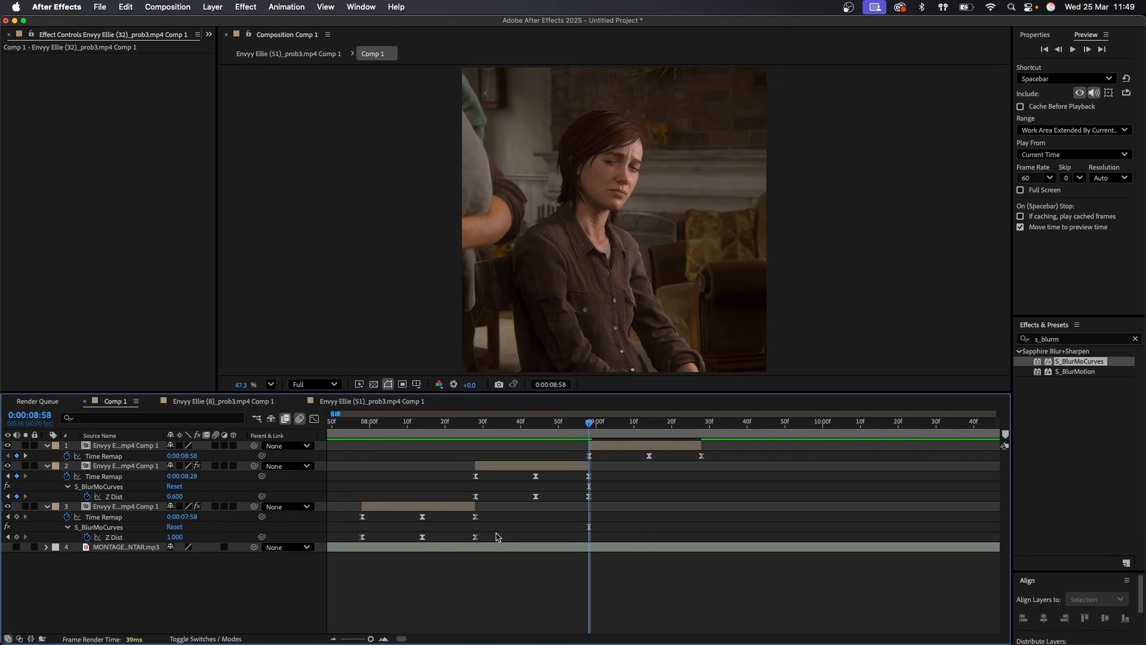
pyautogui.moveTo(496, 537); pyautogui.dragTo(360, 561)
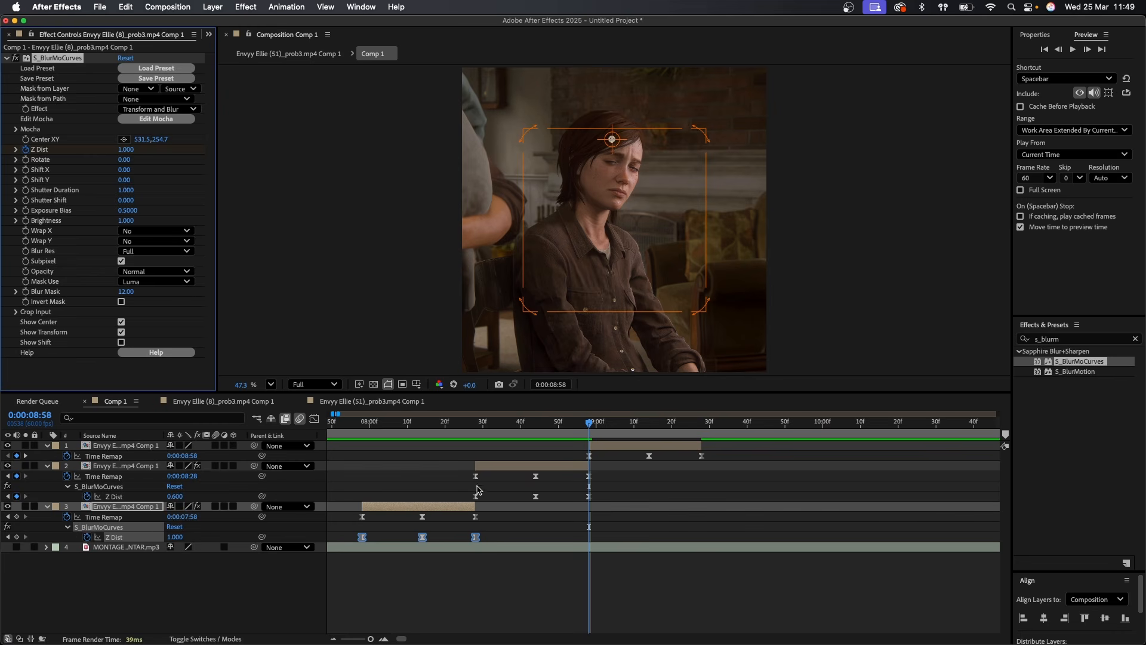
pyautogui.click(617, 445)
pyautogui.click(610, 446)
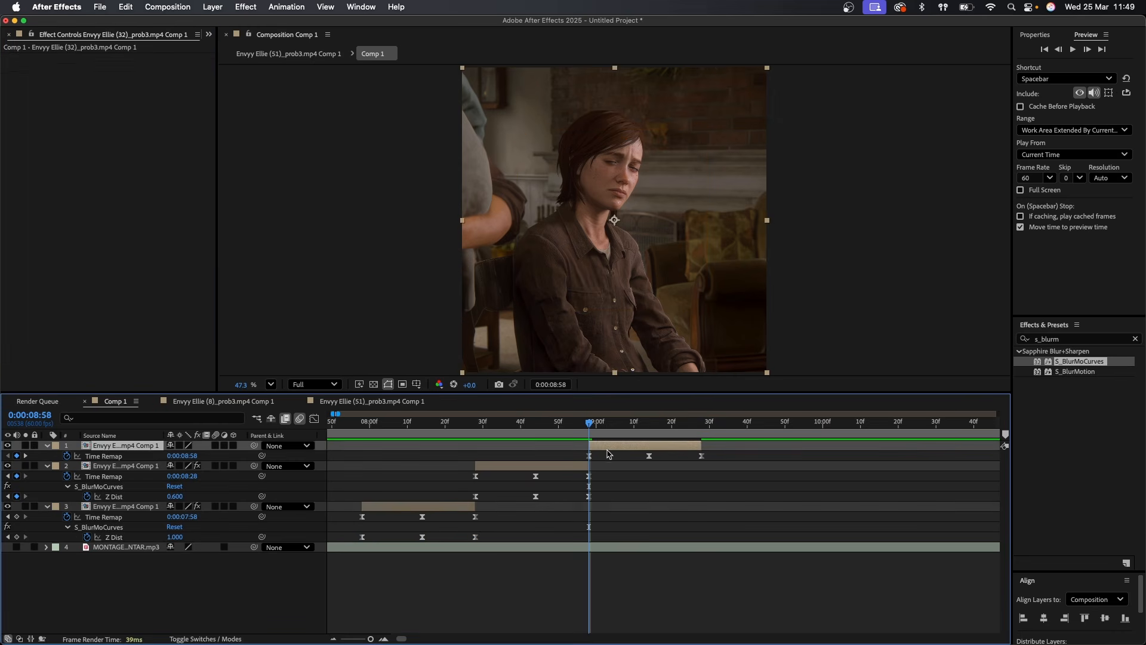
pyautogui.hotkey('ctrl', 'v')
pyautogui.press('u')
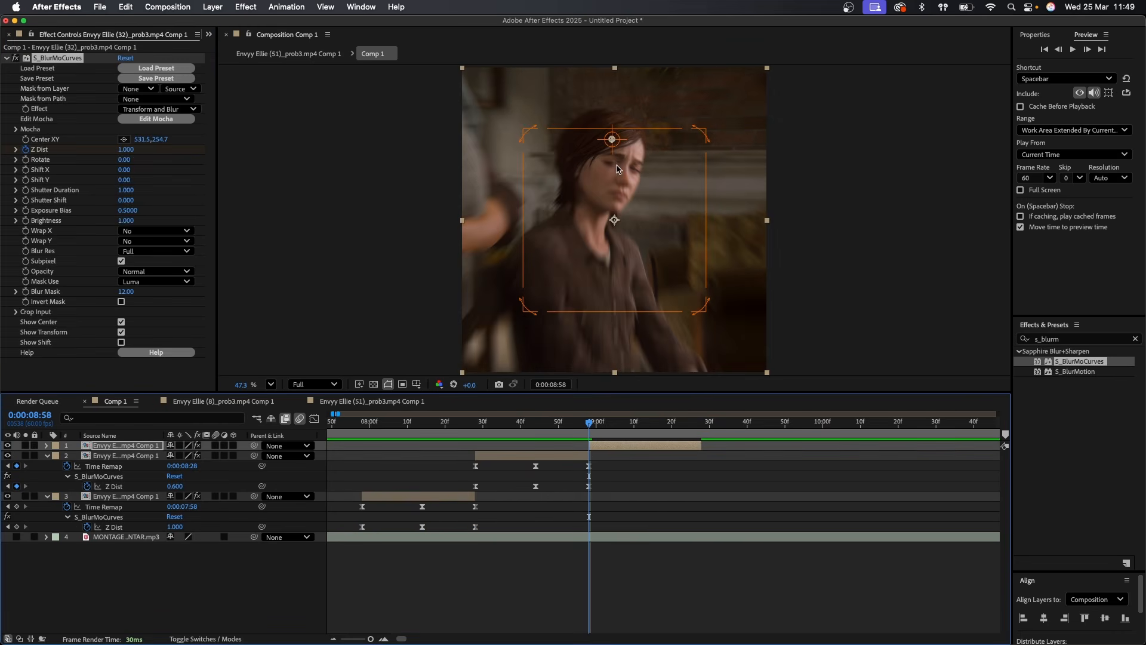
pyautogui.moveTo(612, 139); pyautogui.dragTo(628, 157)
pyautogui.press('u')
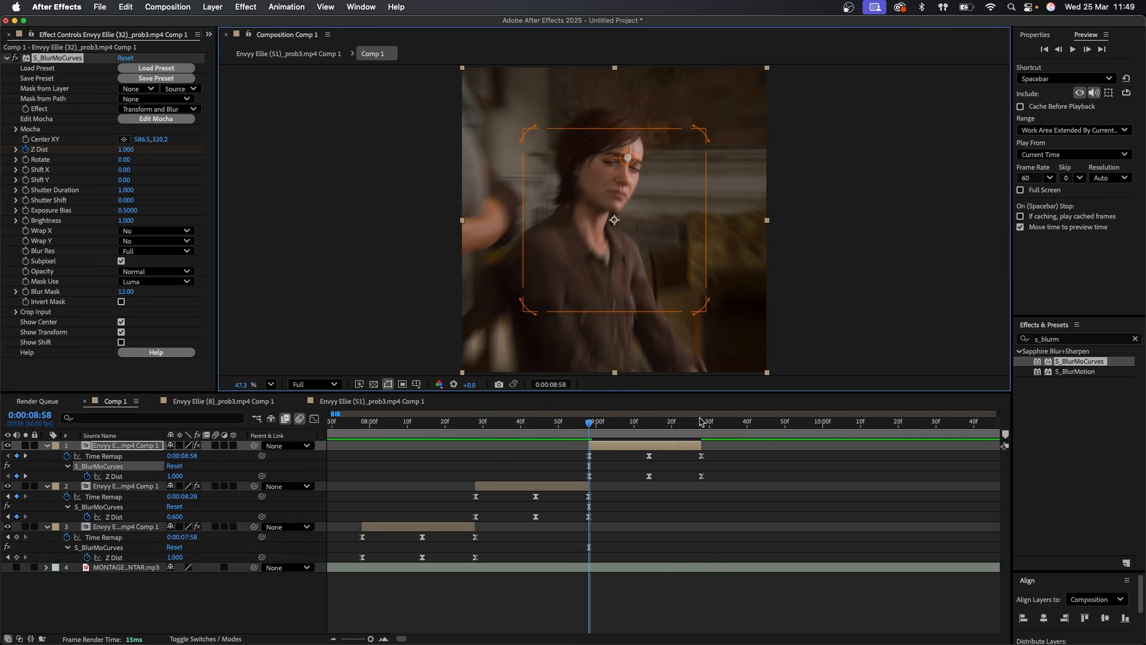
# Step: Preview the zoom and time-remap motion of the clips from 0:00:07:54
pyautogui.click(702, 421)
pyautogui.click(333, 638)
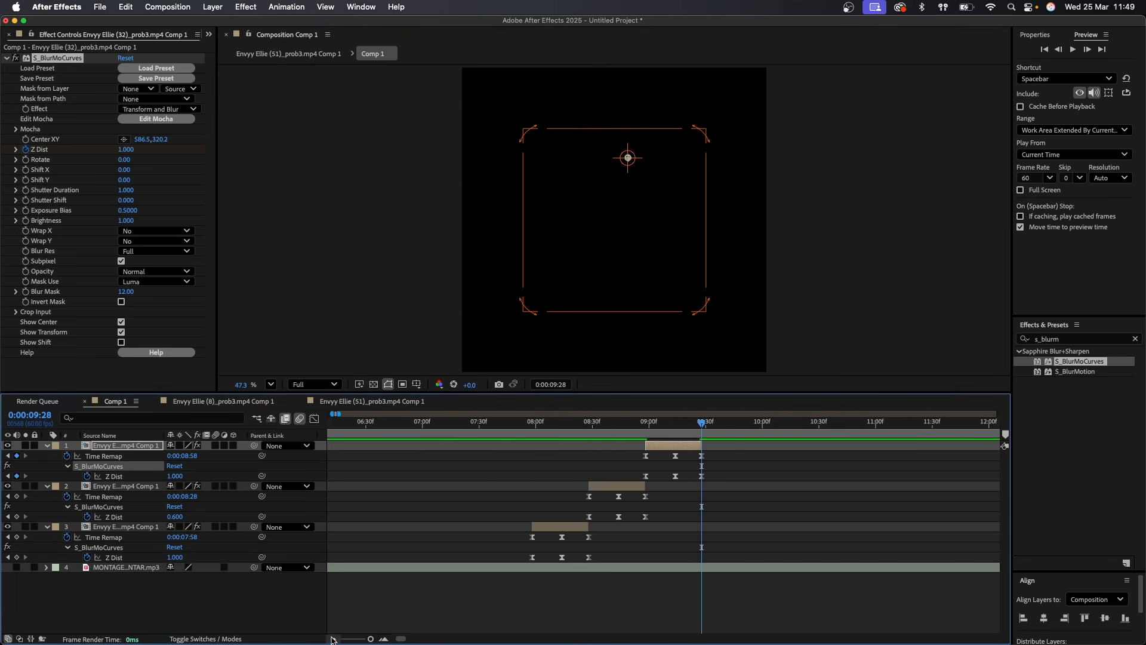
pyautogui.click(525, 425)
pyautogui.press('space')
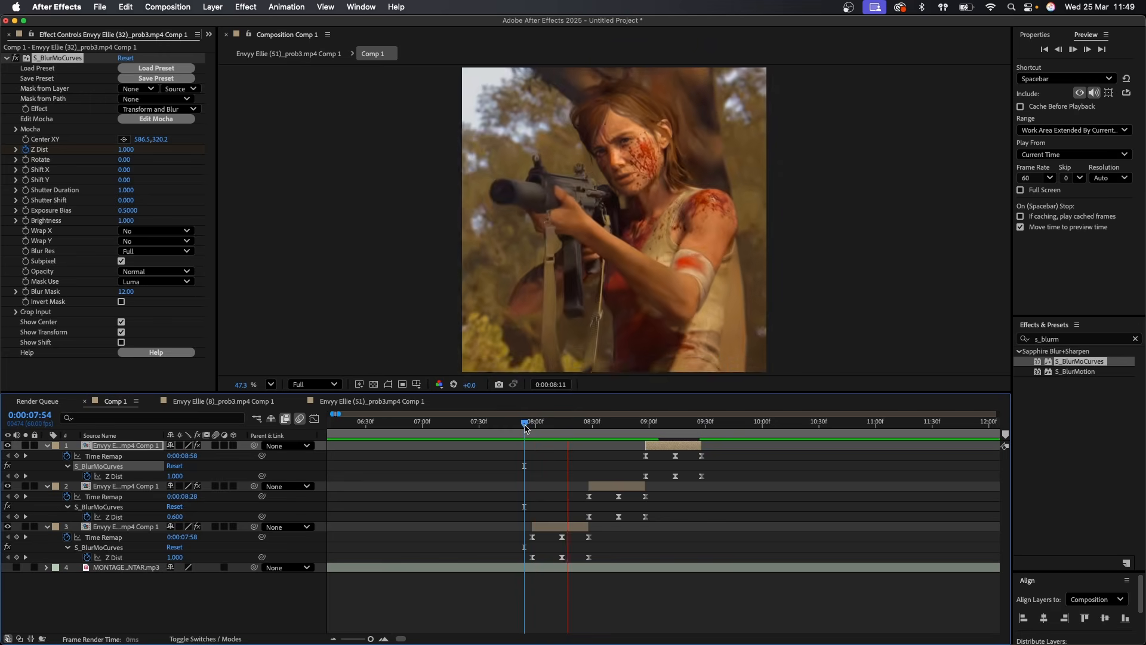
pyautogui.press('space')
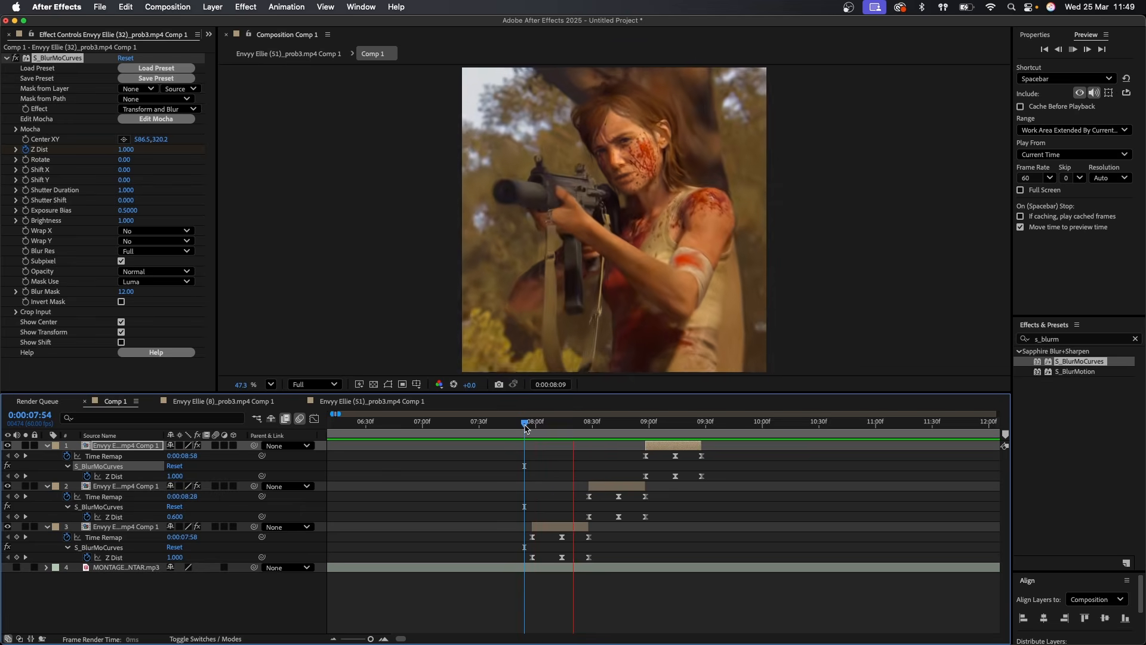
pyautogui.press('space')
pyautogui.press('space')
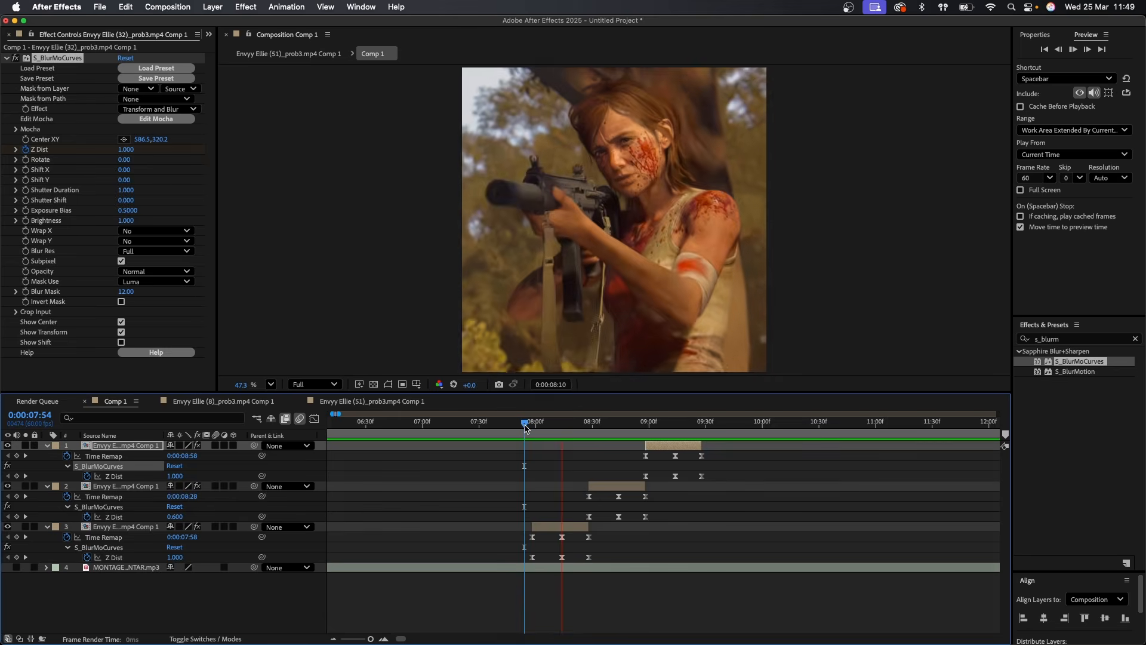
pyautogui.press('space')
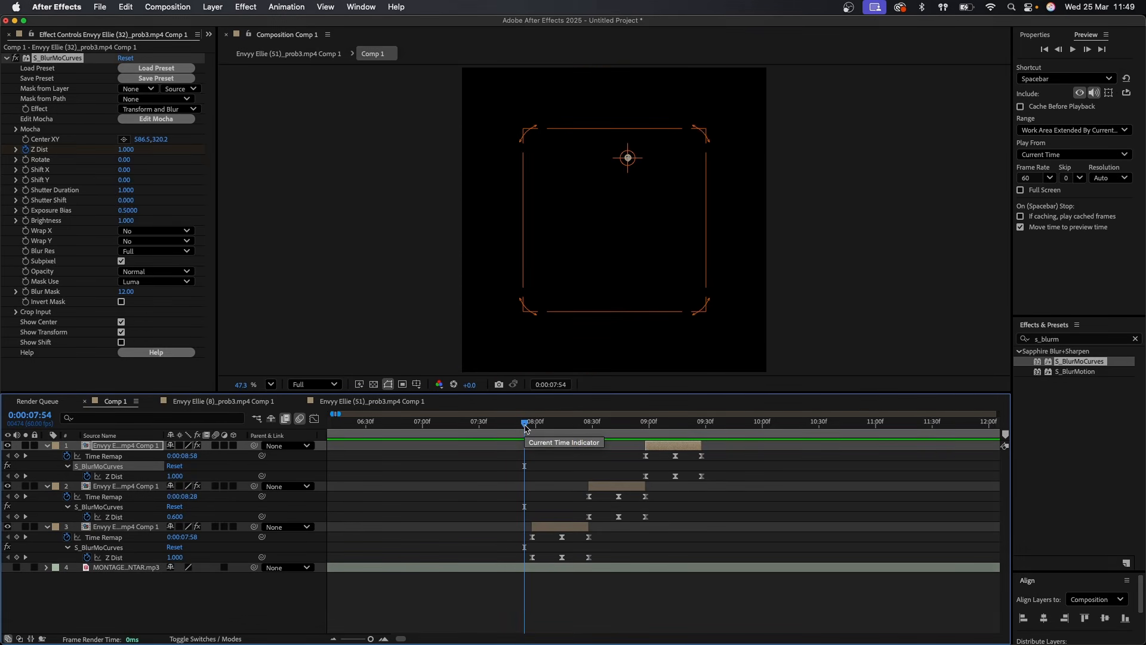